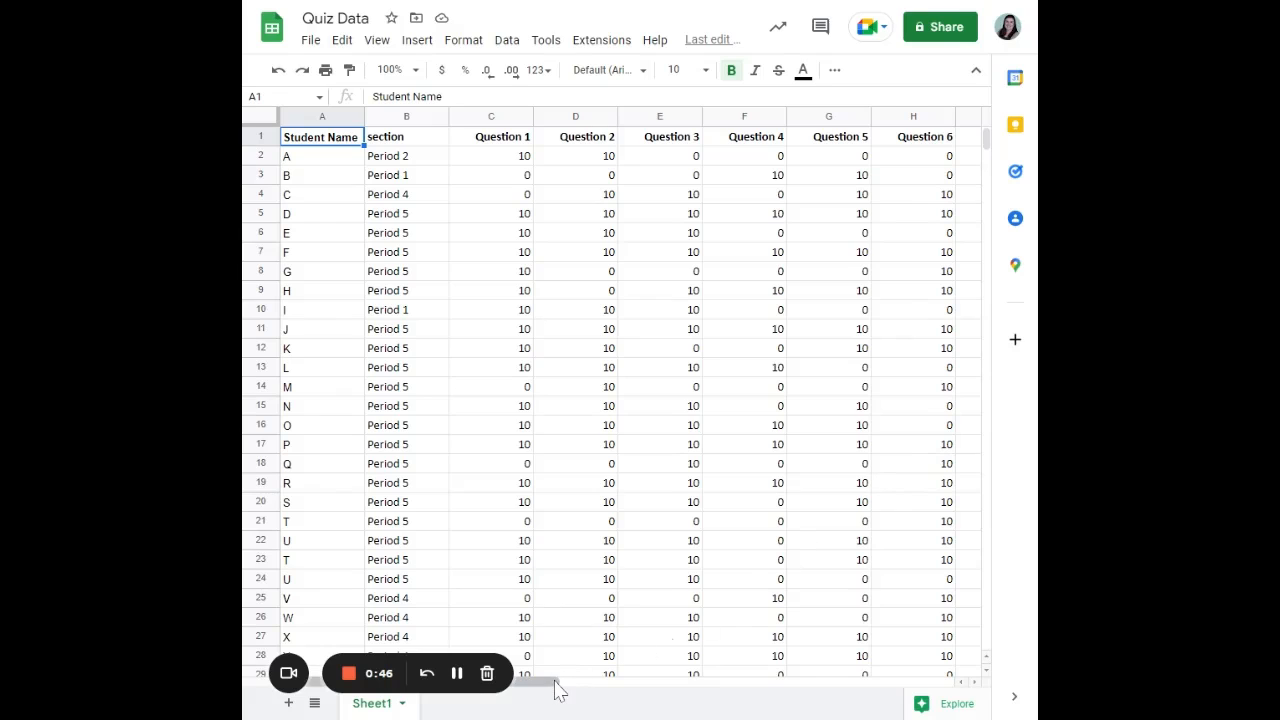
# Step: Freeze the first row of the quiz data so the column headers stay in view
pyautogui.moveTo(557, 689)
pyautogui.mouseDown()
pyautogui.moveTo(910, 708)
pyautogui.moveTo(563, 703)
pyautogui.mouseUp()
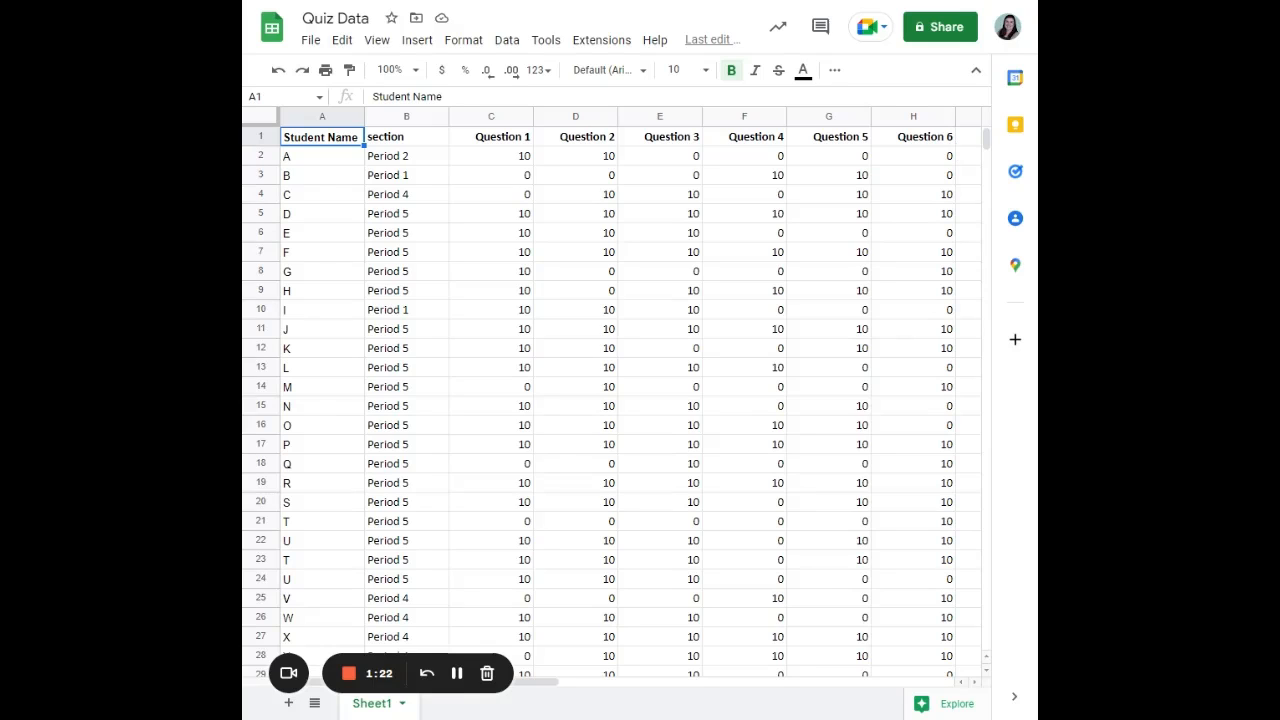
pyautogui.scroll(-7, 912, 323)
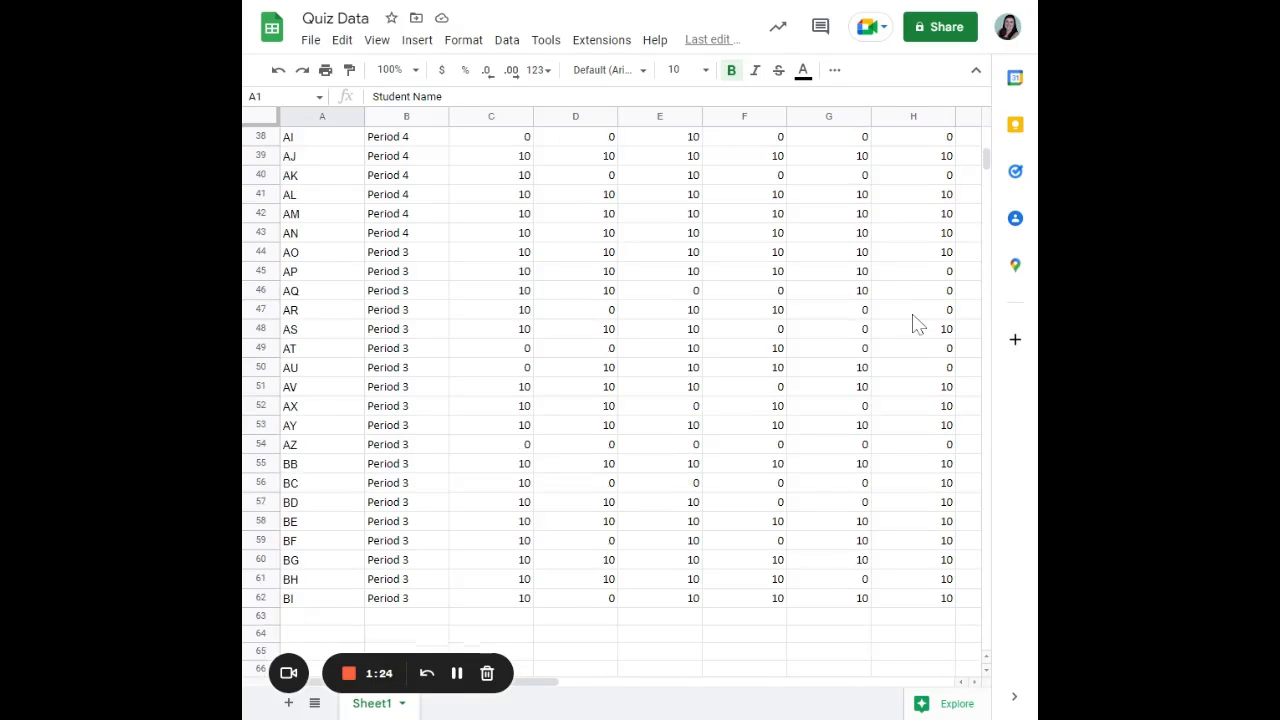
pyautogui.scroll(7, 912, 323)
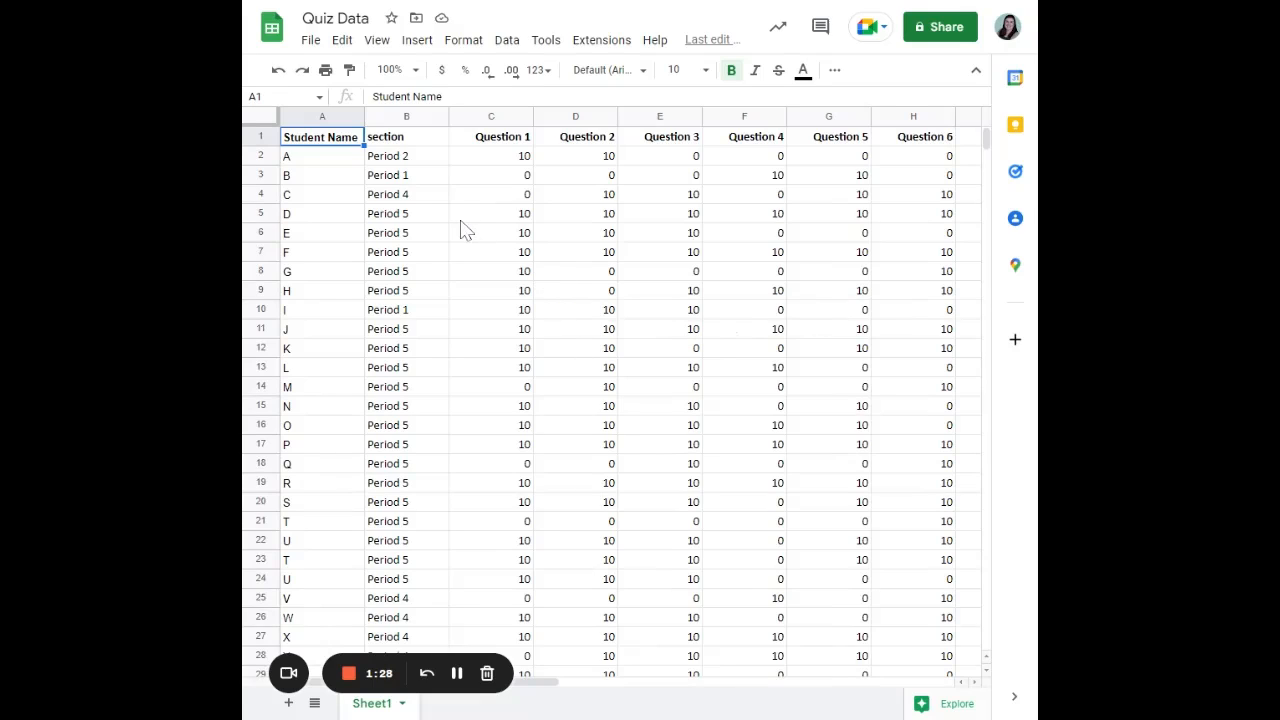
pyautogui.click(378, 41)
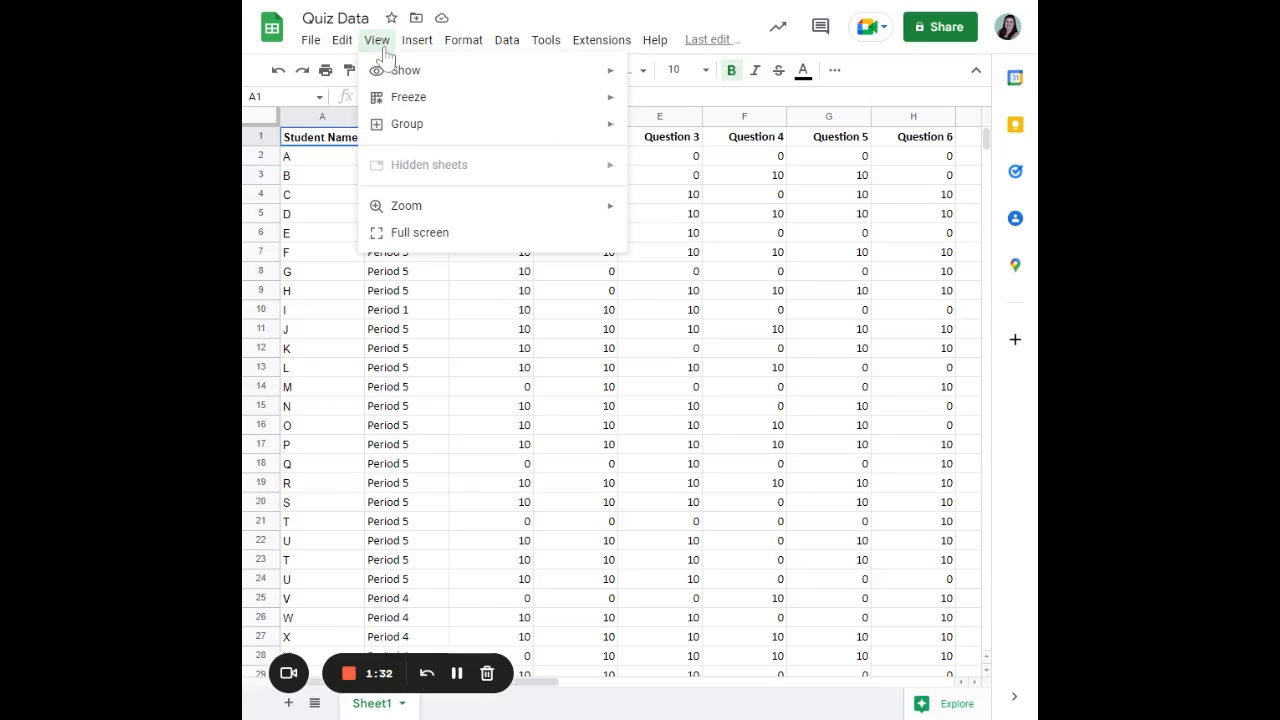
pyautogui.moveTo(398, 100)
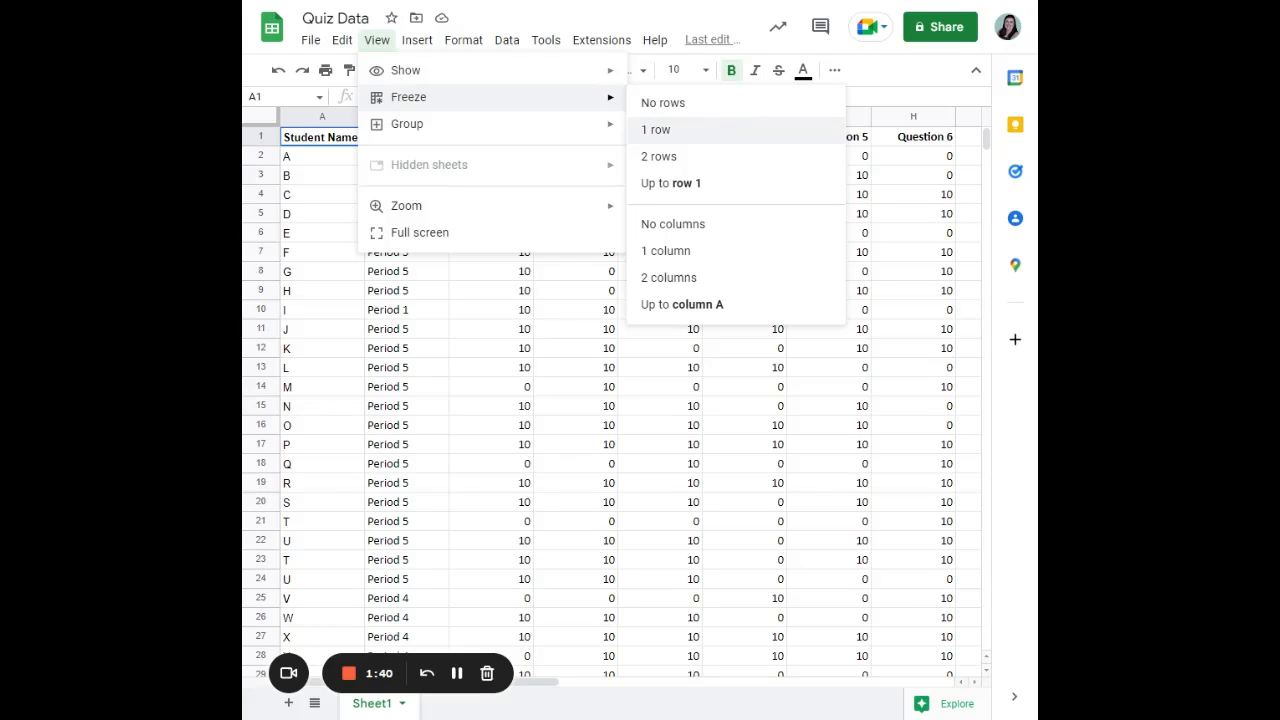
pyautogui.click(705, 131)
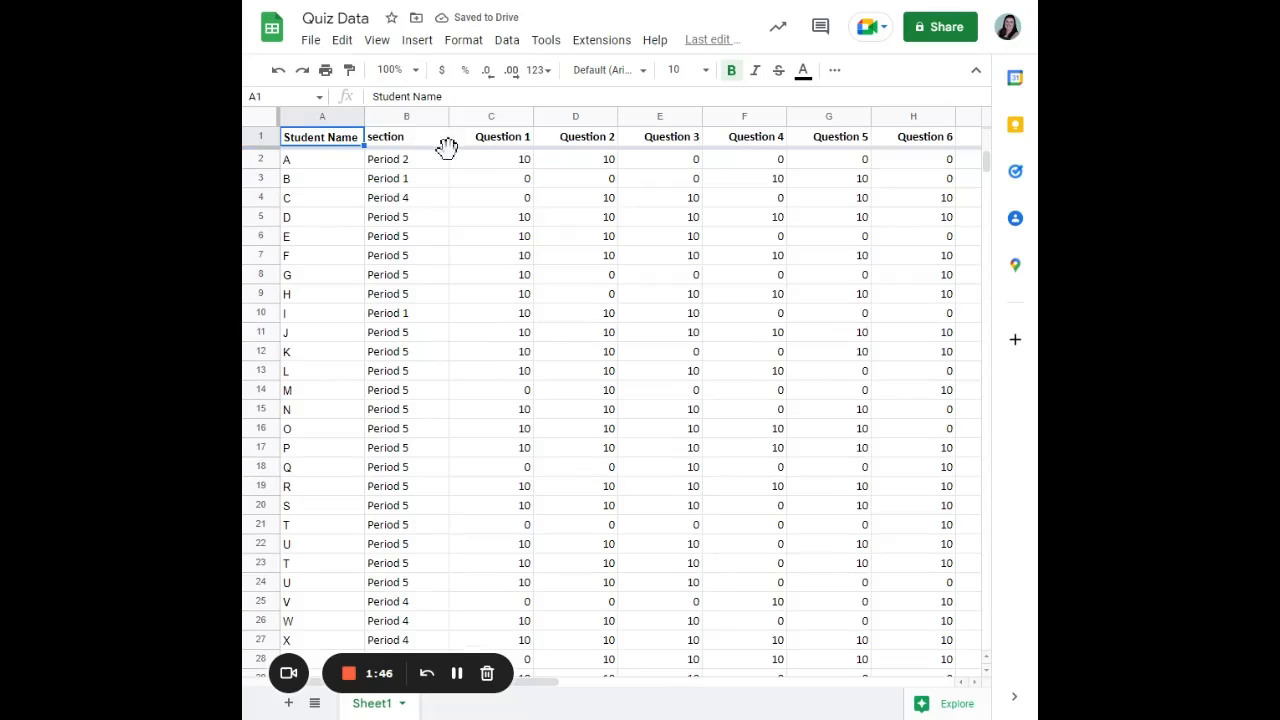
pyautogui.scroll(-4, 608, 220)
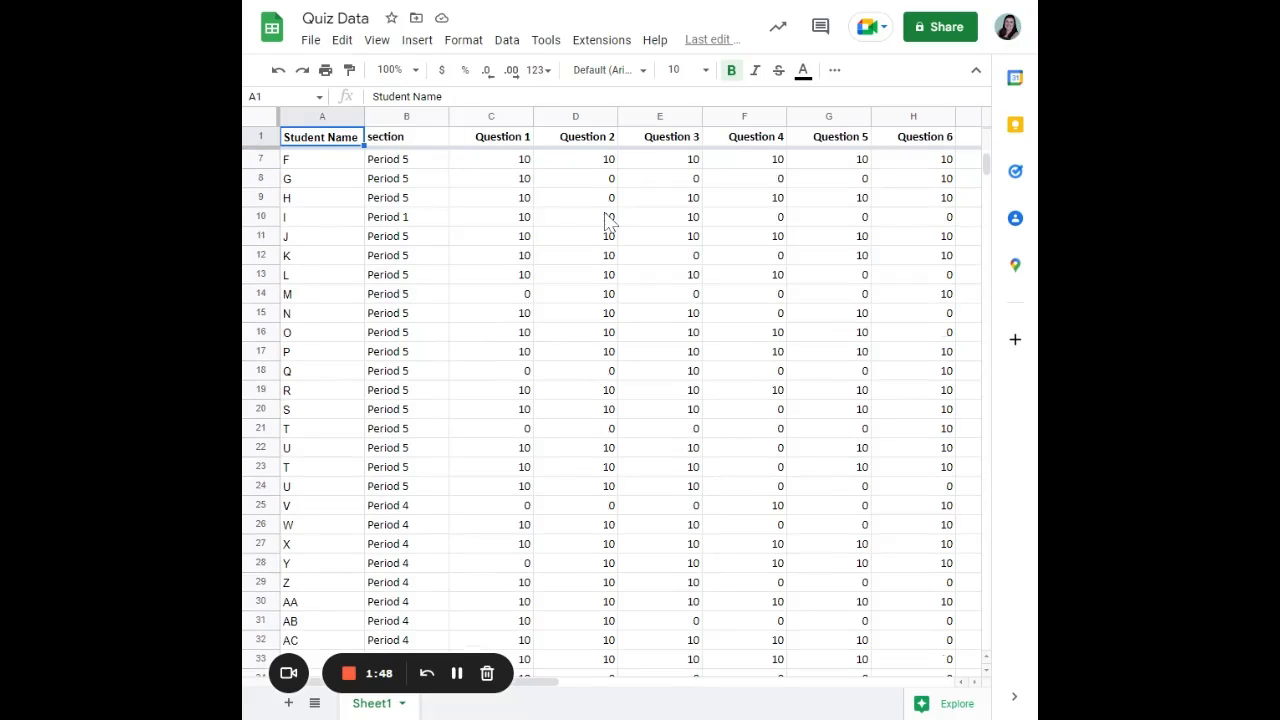
pyautogui.scroll(4, 608, 220)
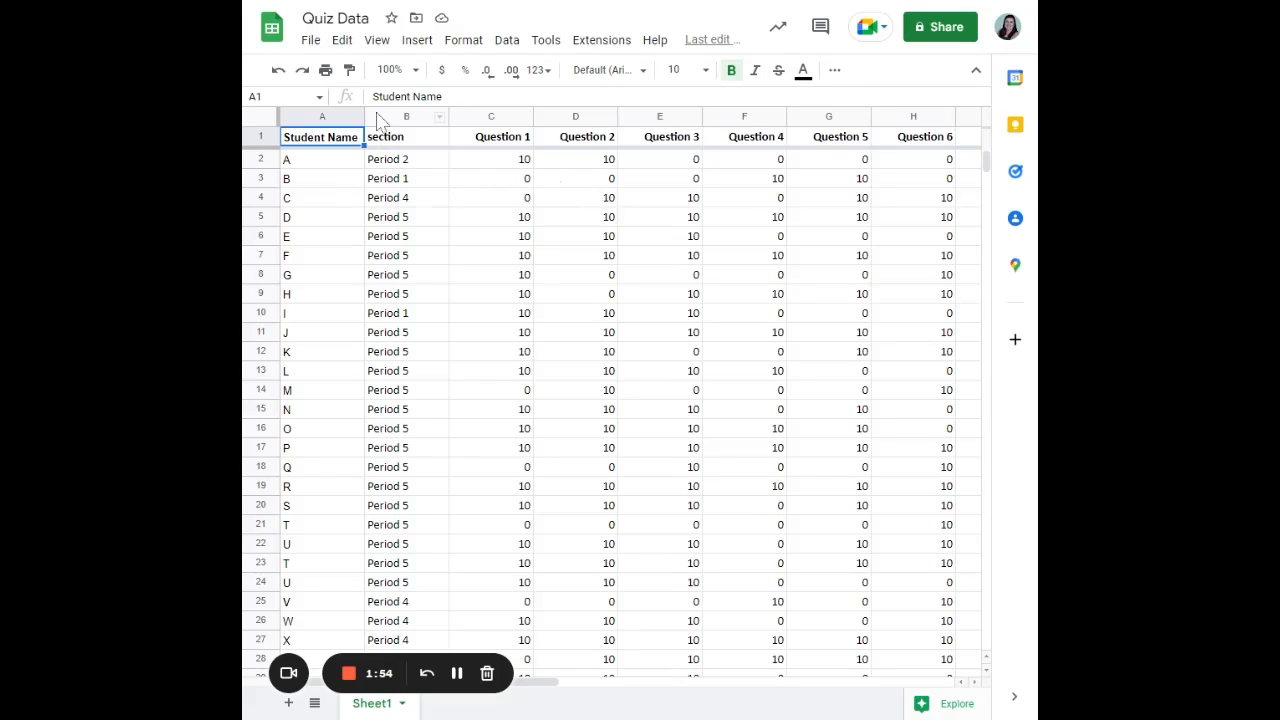
# Step: Freeze the first two columns, holding the student names and sections
pyautogui.click(374, 42)
pyautogui.moveTo(533, 103)
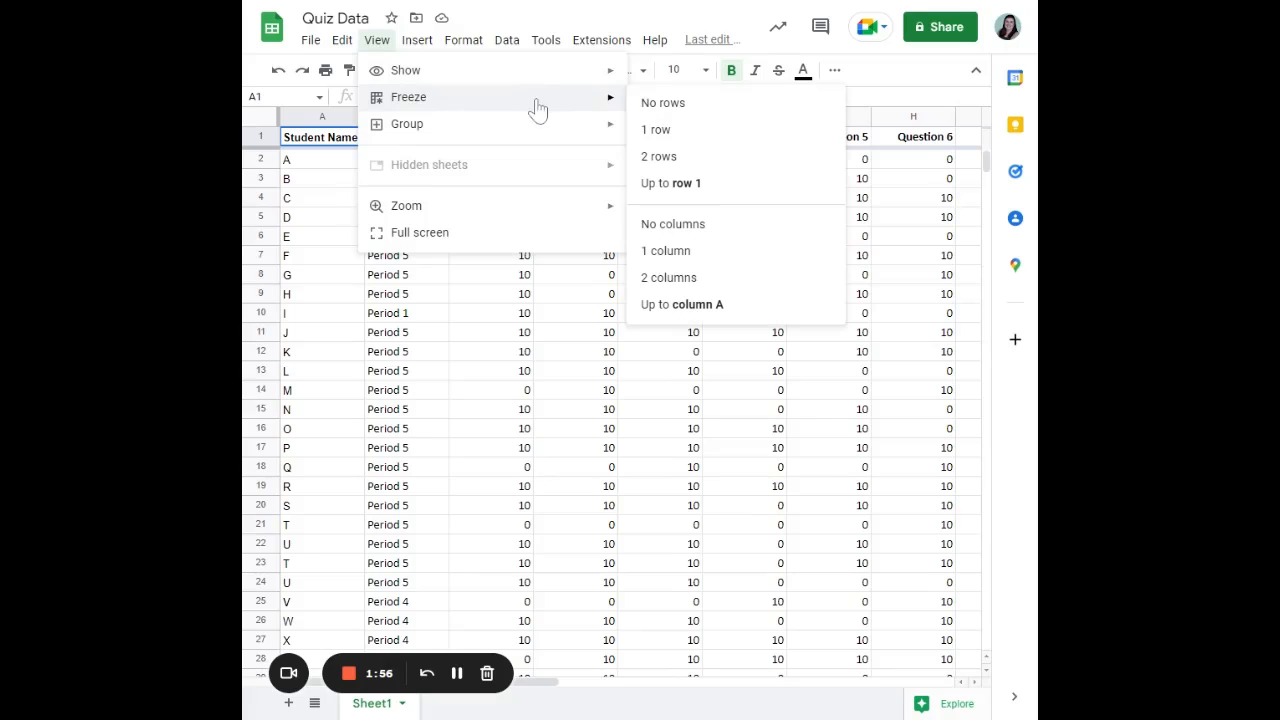
pyautogui.click(699, 284)
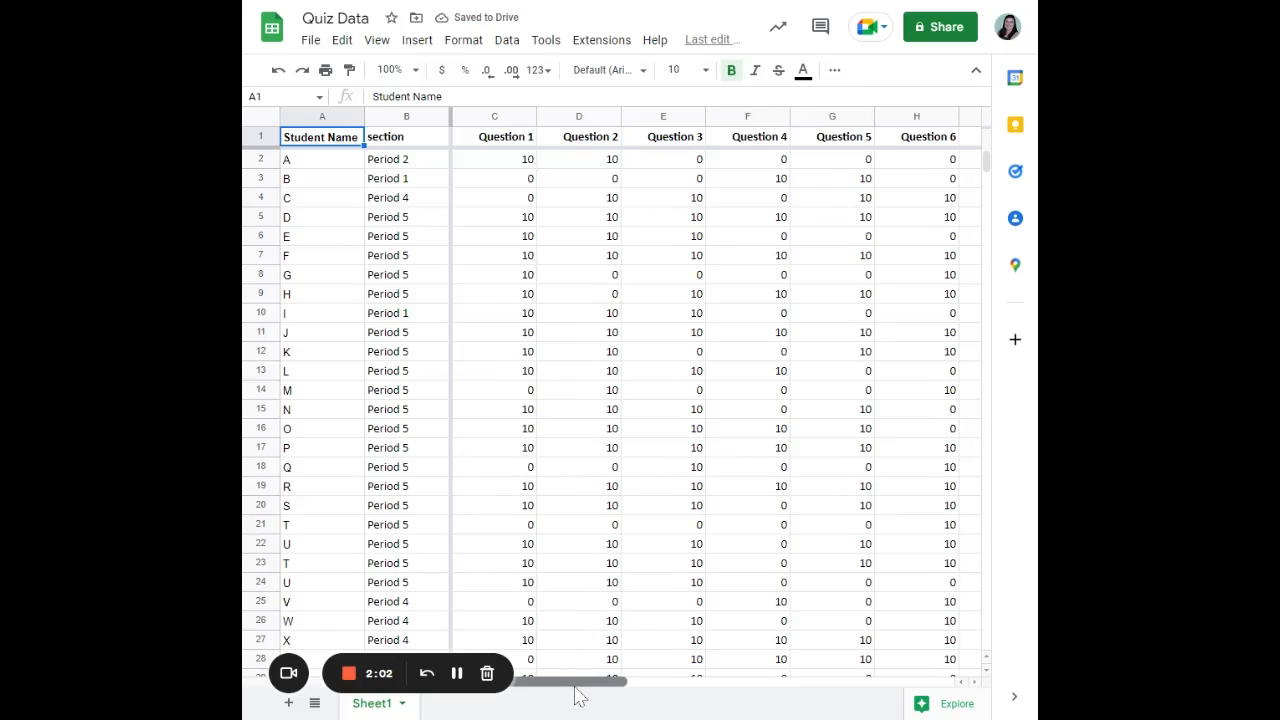
pyautogui.moveTo(580, 690)
pyautogui.mouseDown()
pyautogui.moveTo(866, 686)
pyautogui.moveTo(594, 678)
pyautogui.mouseUp()
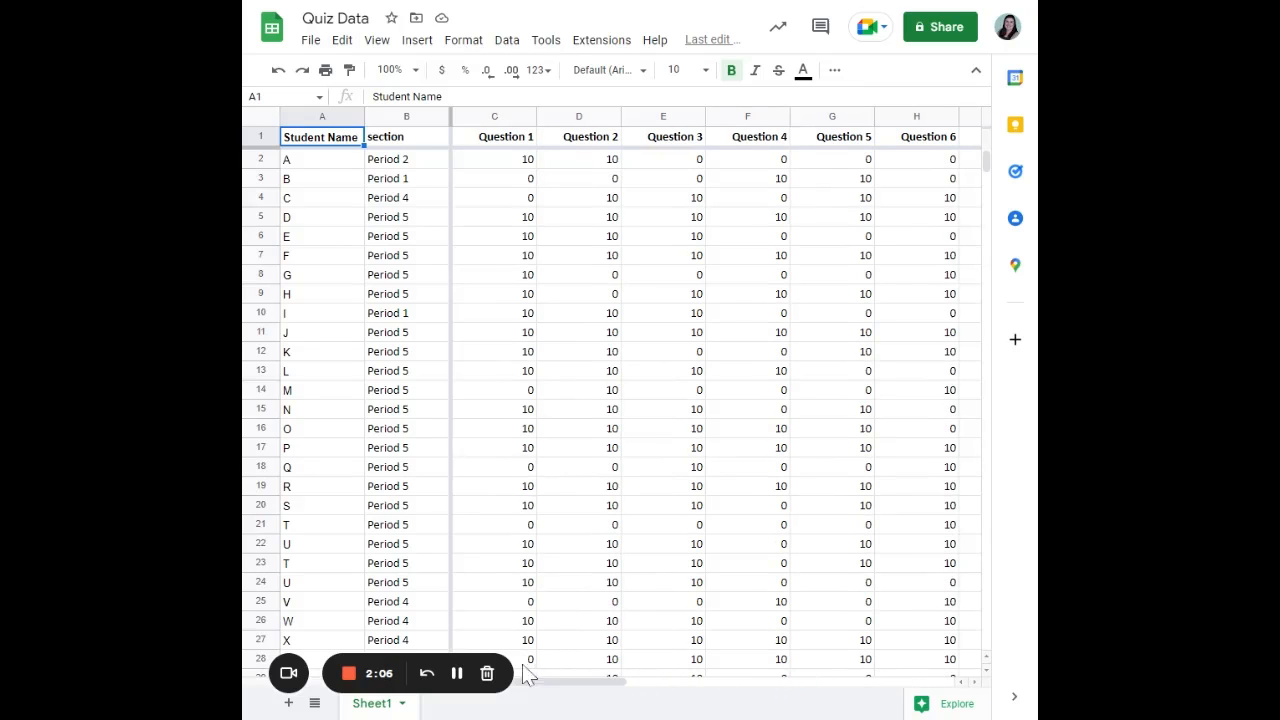
pyautogui.scroll(-5, 597, 521)
pyautogui.scroll(-5, 598, 521)
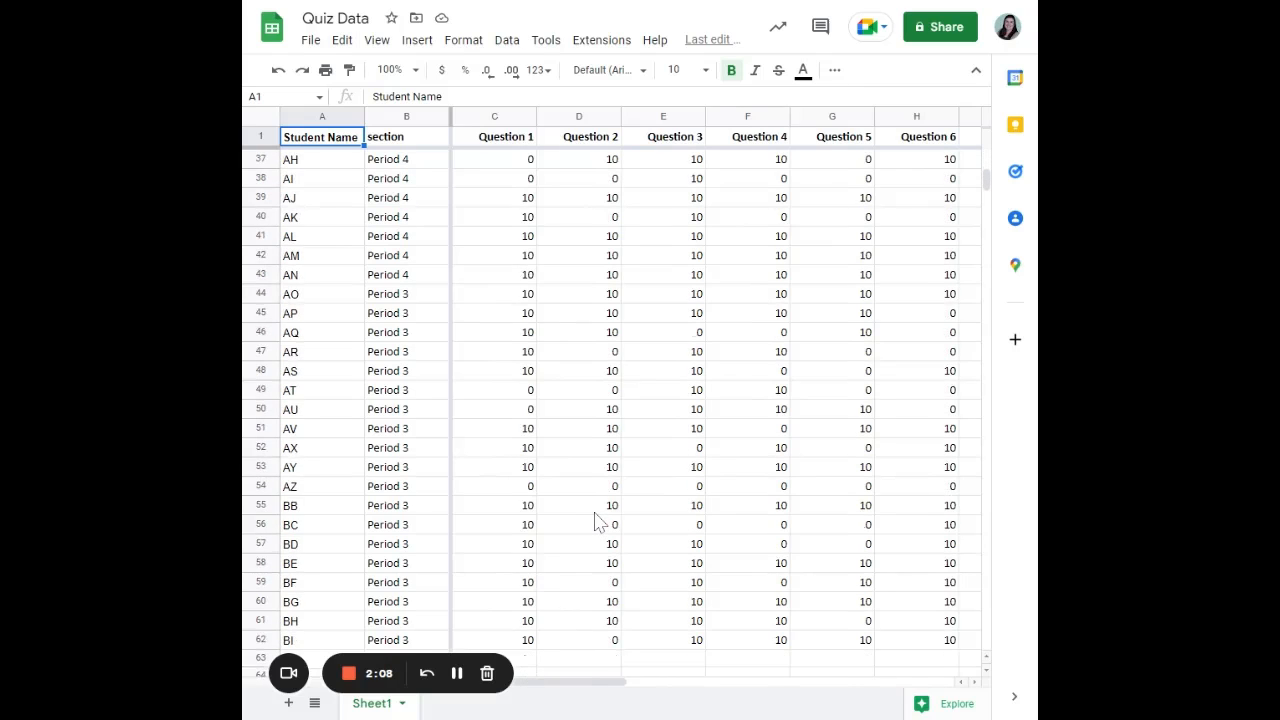
pyautogui.scroll(10, 596, 521)
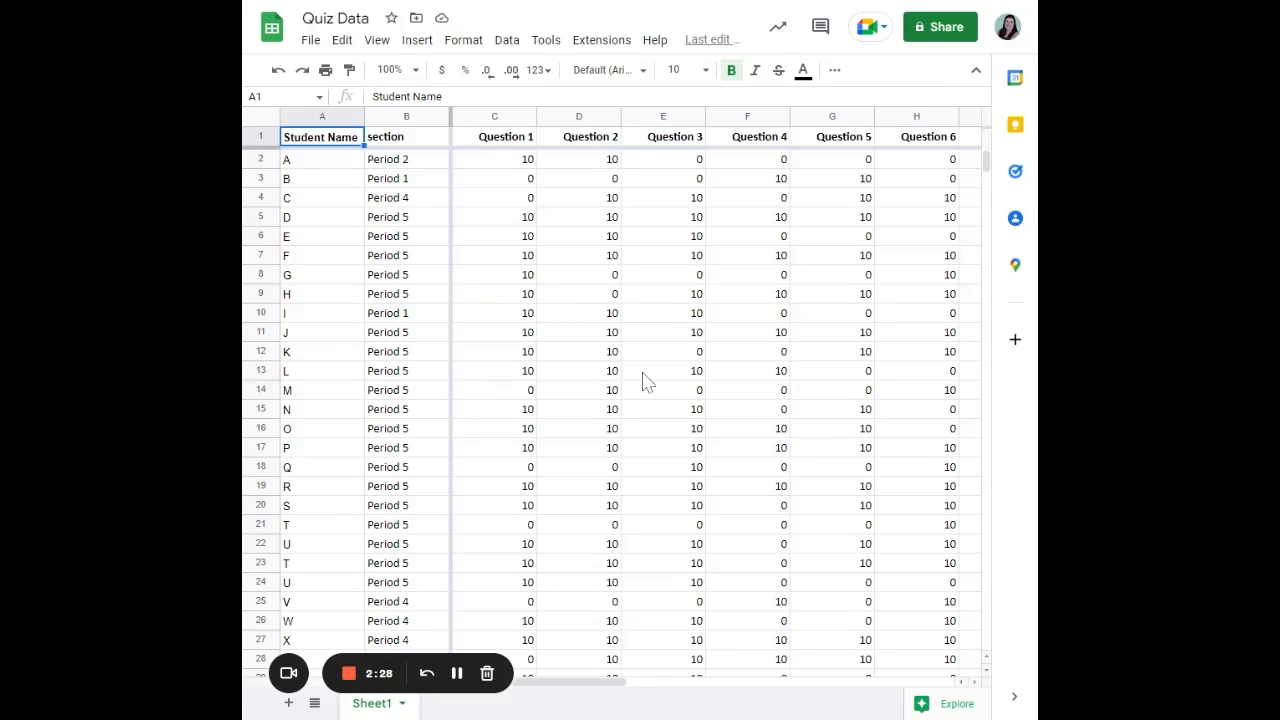
# Step: Create a new filter view for the quiz data
pyautogui.click(268, 142)
pyautogui.click(358, 224)
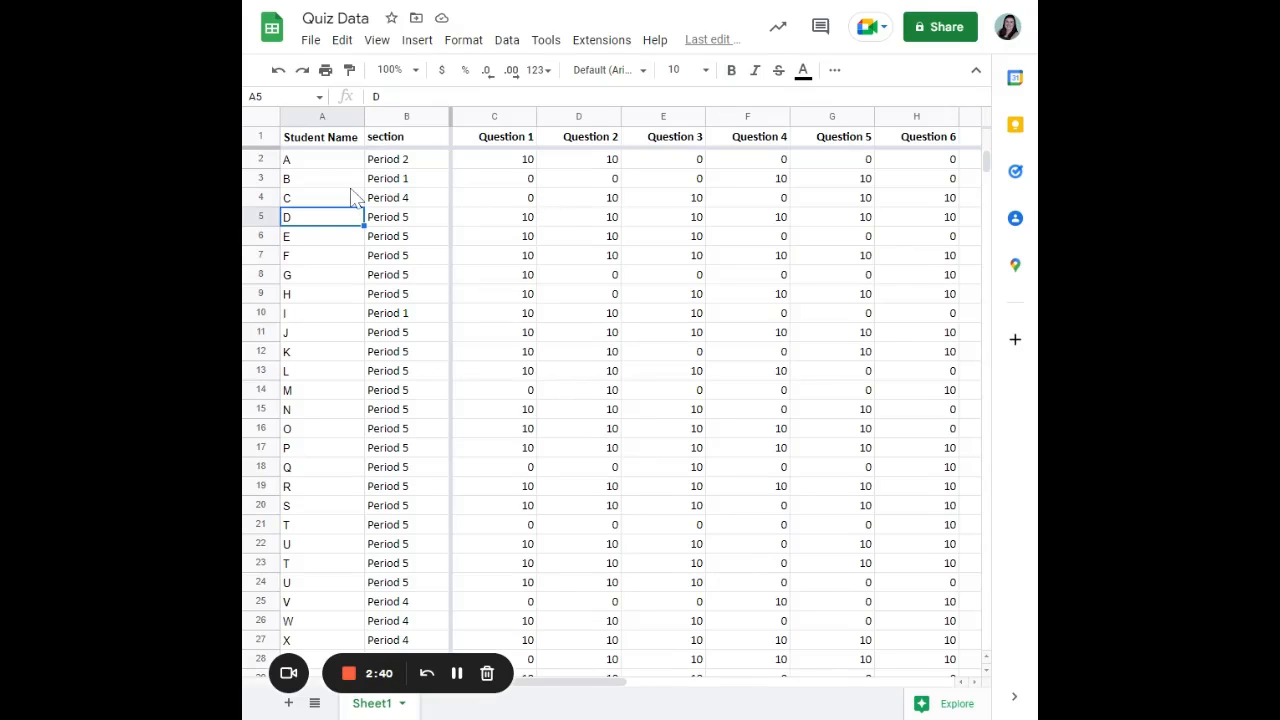
pyautogui.click(506, 42)
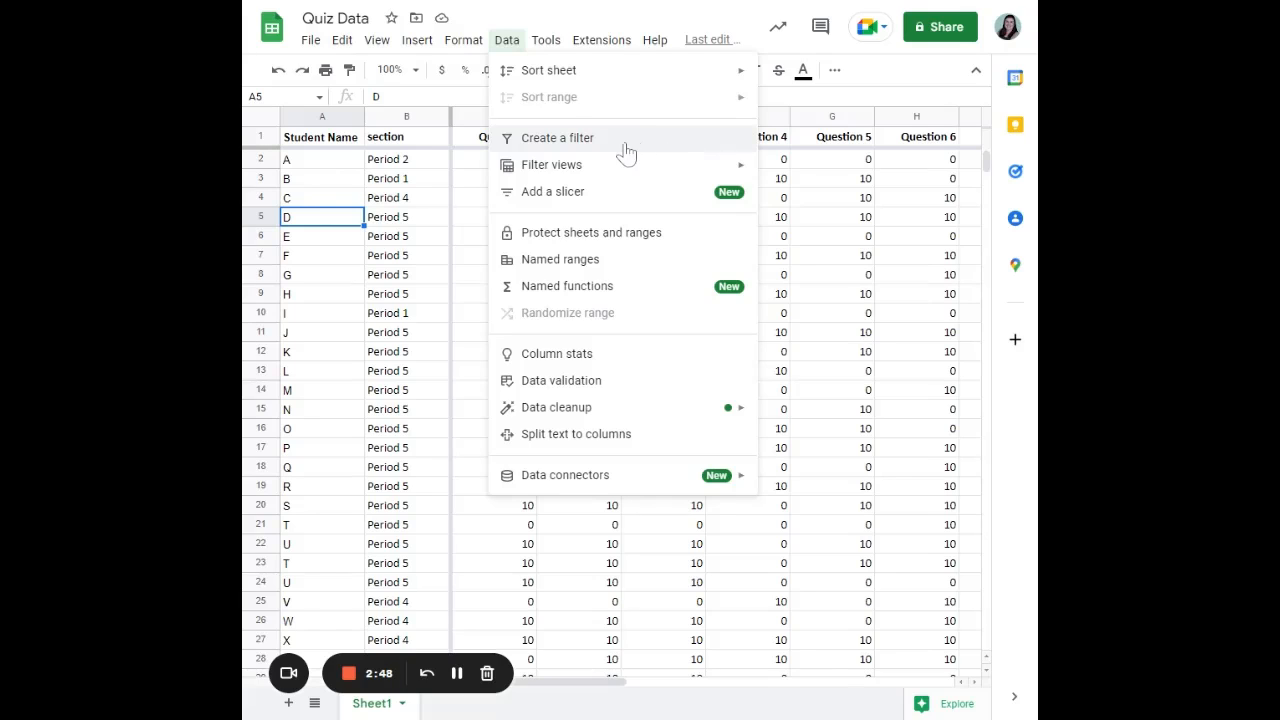
pyautogui.moveTo(594, 176)
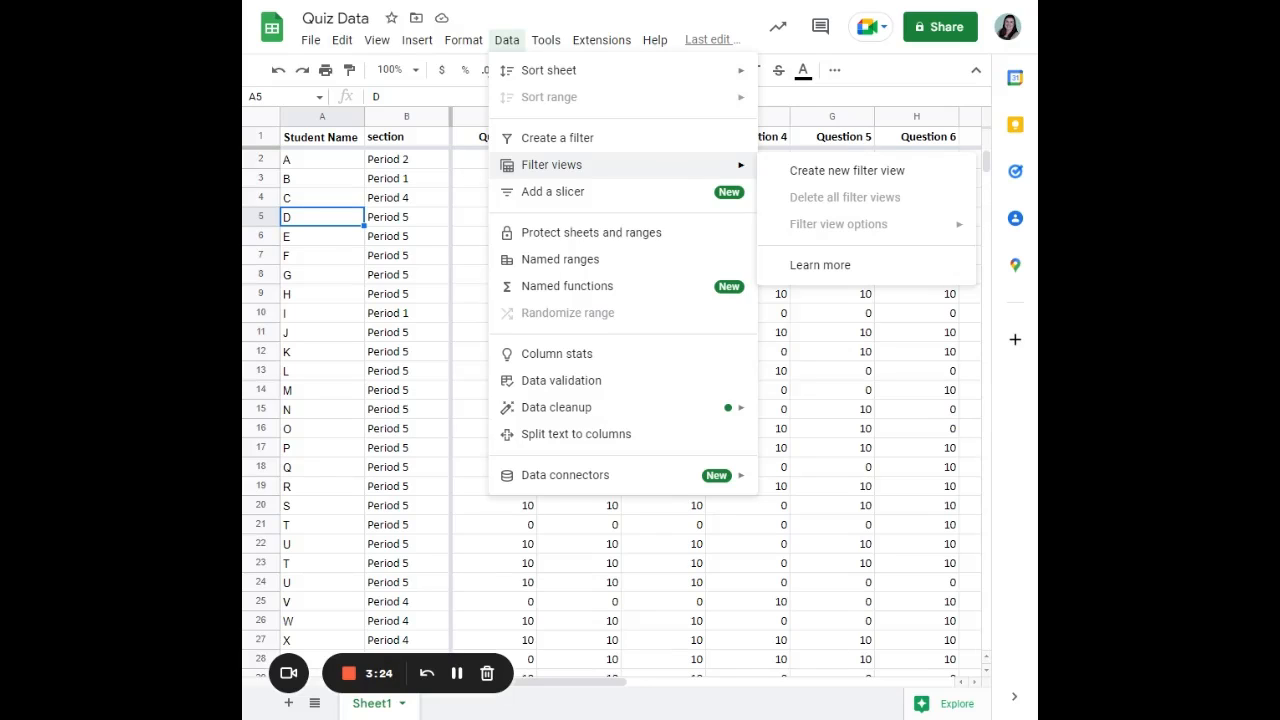
pyautogui.click(798, 174)
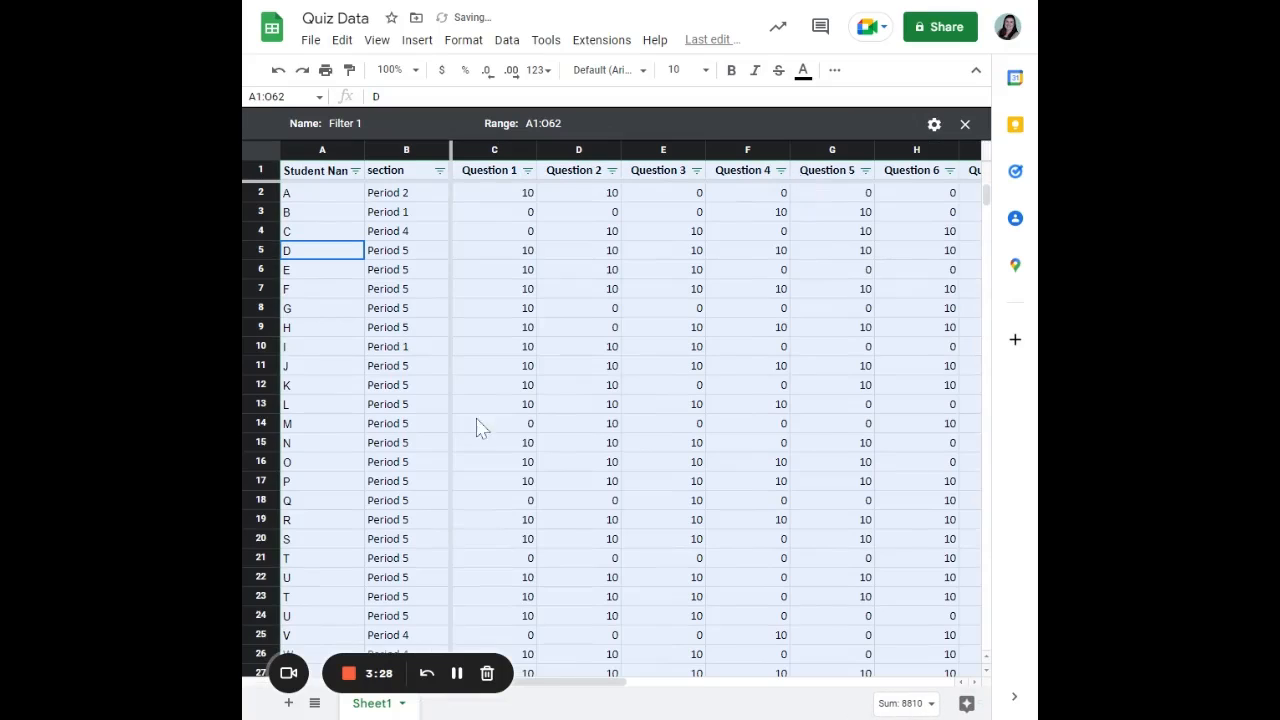
# Step: Sort the filter view by the Question 1 column in A → Z order
pyautogui.click(470, 309)
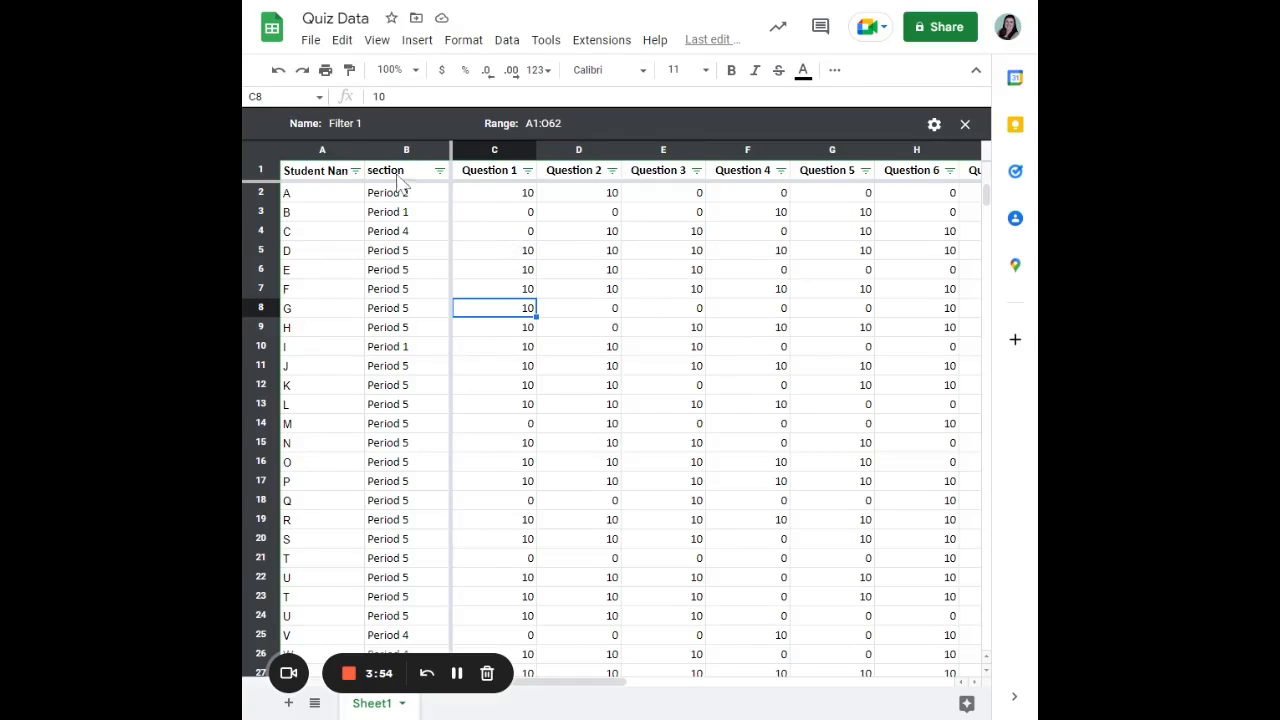
pyautogui.click(528, 173)
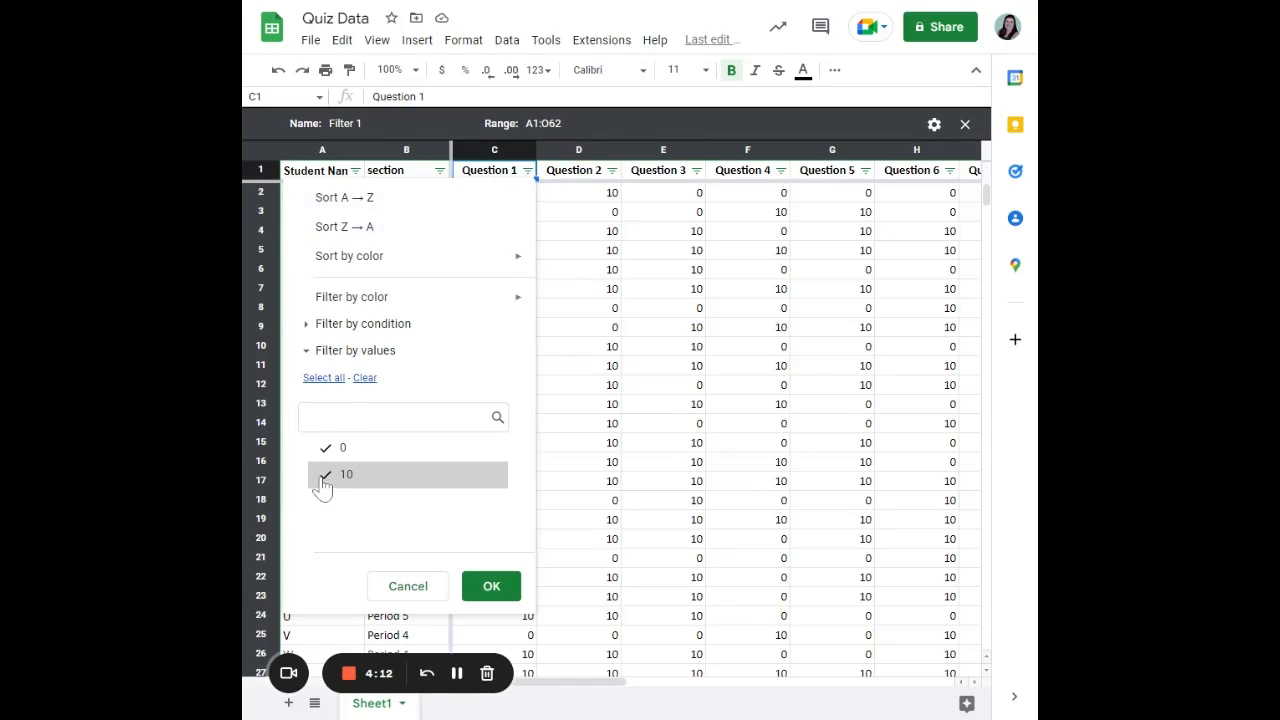
pyautogui.click(370, 200)
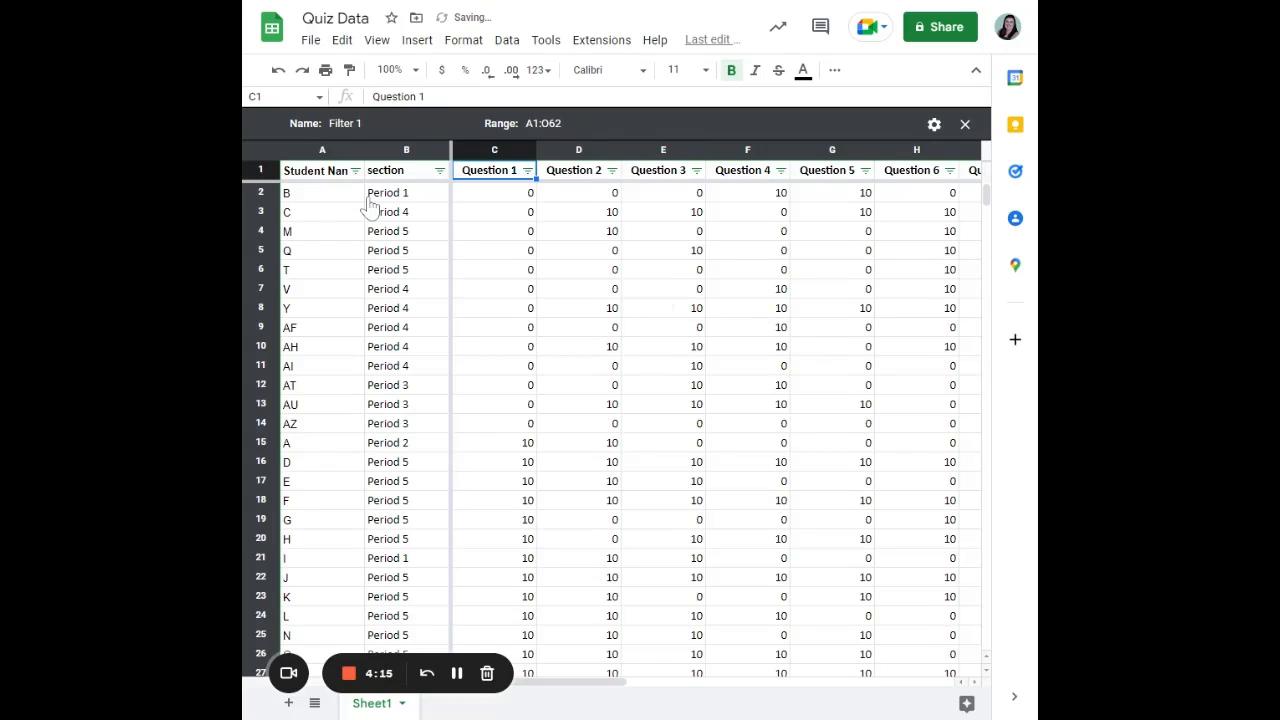
# Step: Filter the section column by values so that only Period 5 is shown
pyautogui.click(439, 170)
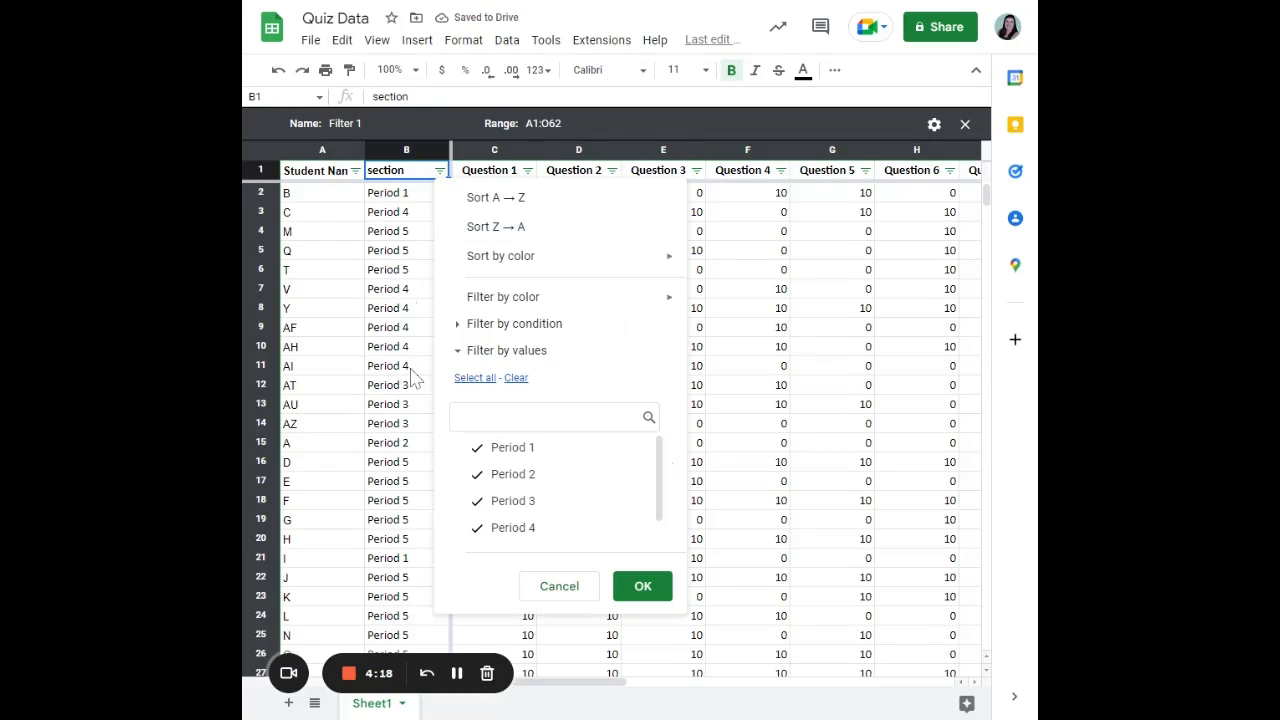
pyautogui.click(495, 447)
pyautogui.click(478, 473)
pyautogui.click(545, 499)
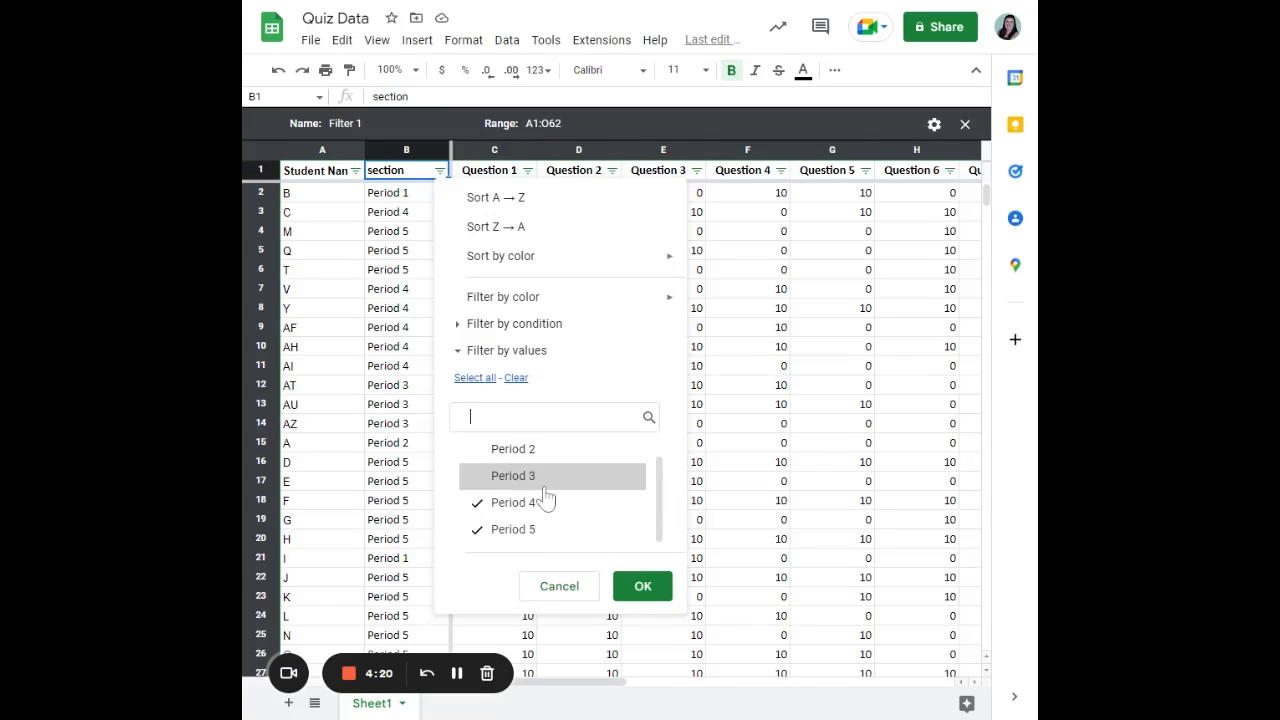
pyautogui.scroll(-1, 540, 500)
pyautogui.click(478, 503)
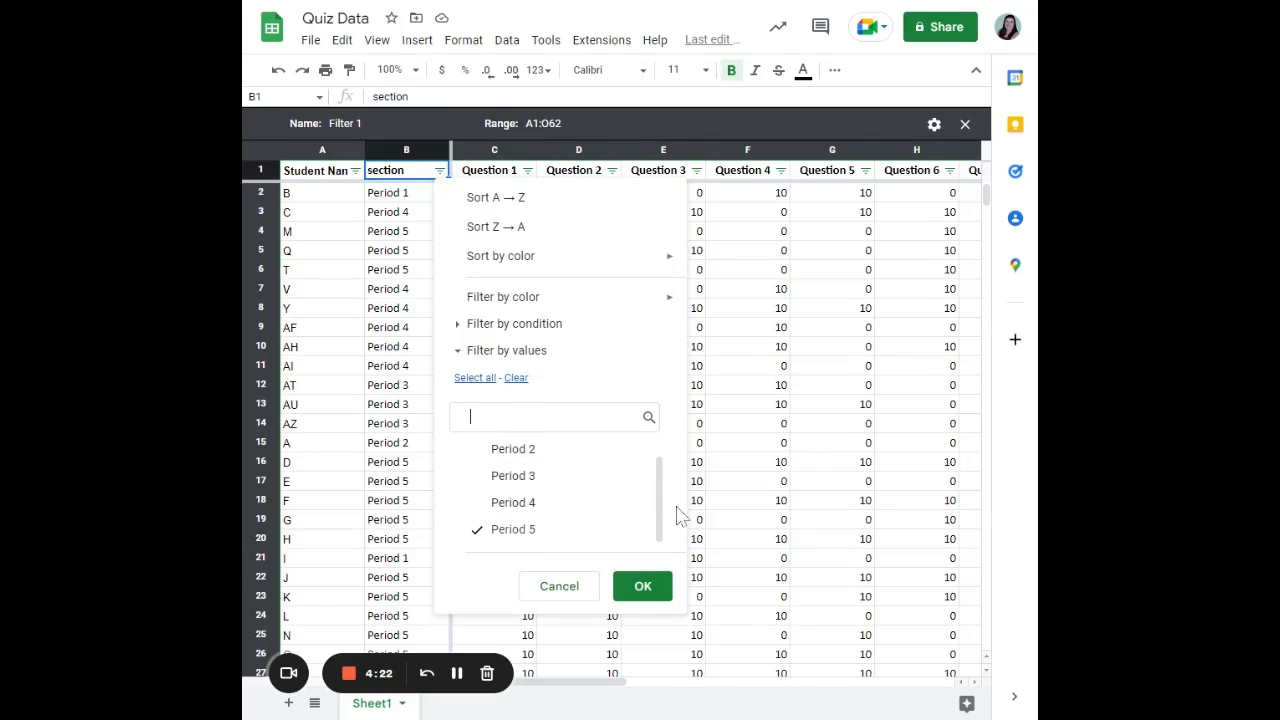
pyautogui.click(645, 592)
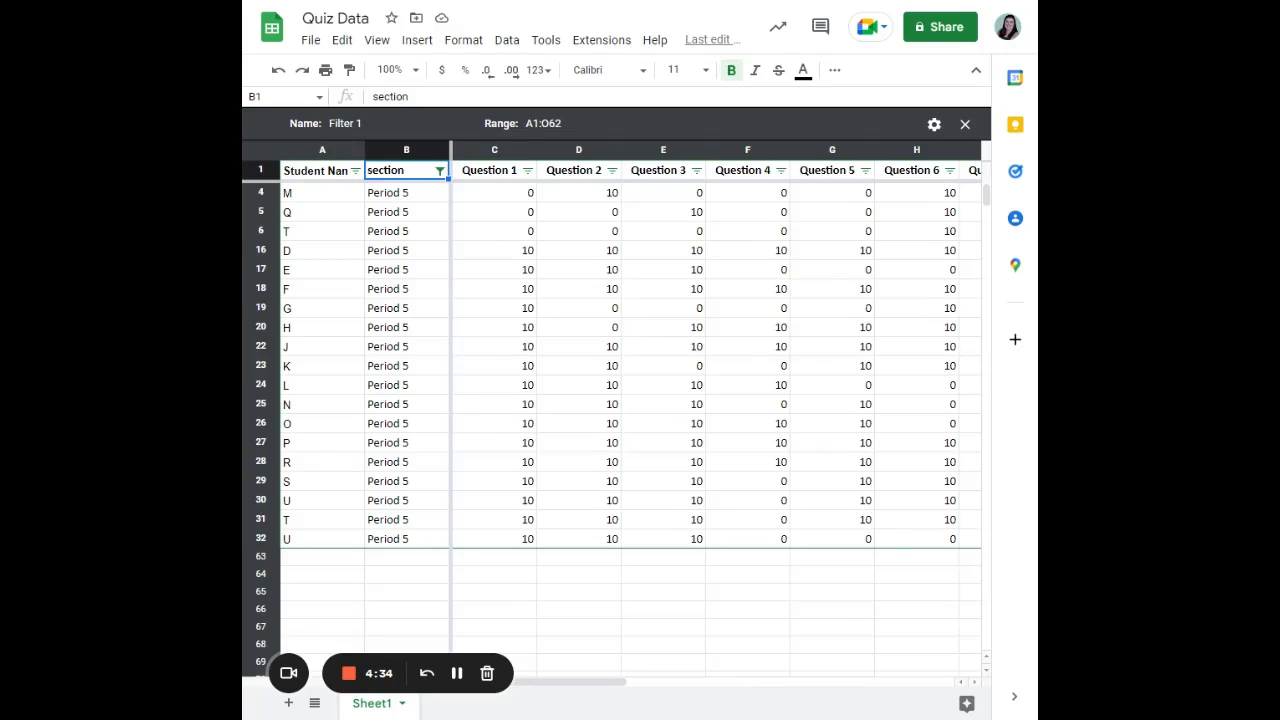
# Step: Rename the filter view to "Test Filter" and close it
pyautogui.click(345, 123)
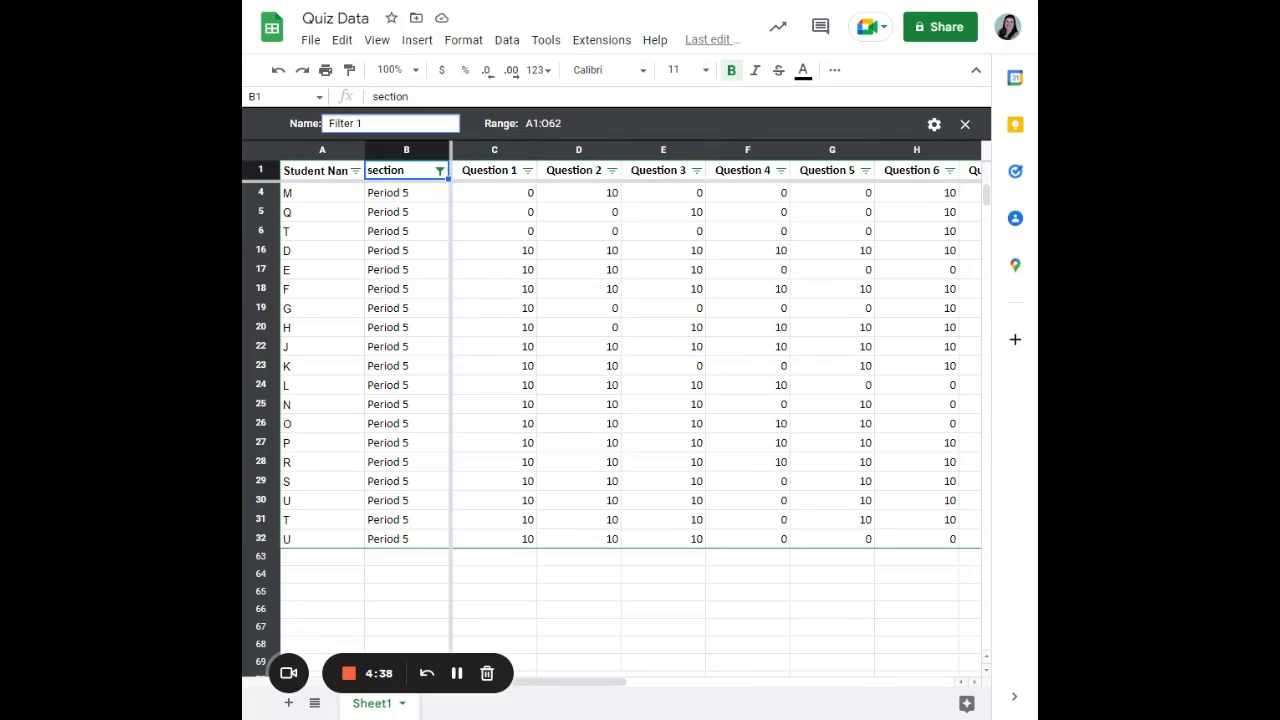
pyautogui.doubleClick(349, 123)
pyautogui.click(349, 123)
pyautogui.moveTo(566, 684); pyautogui.dragTo(906, 691)
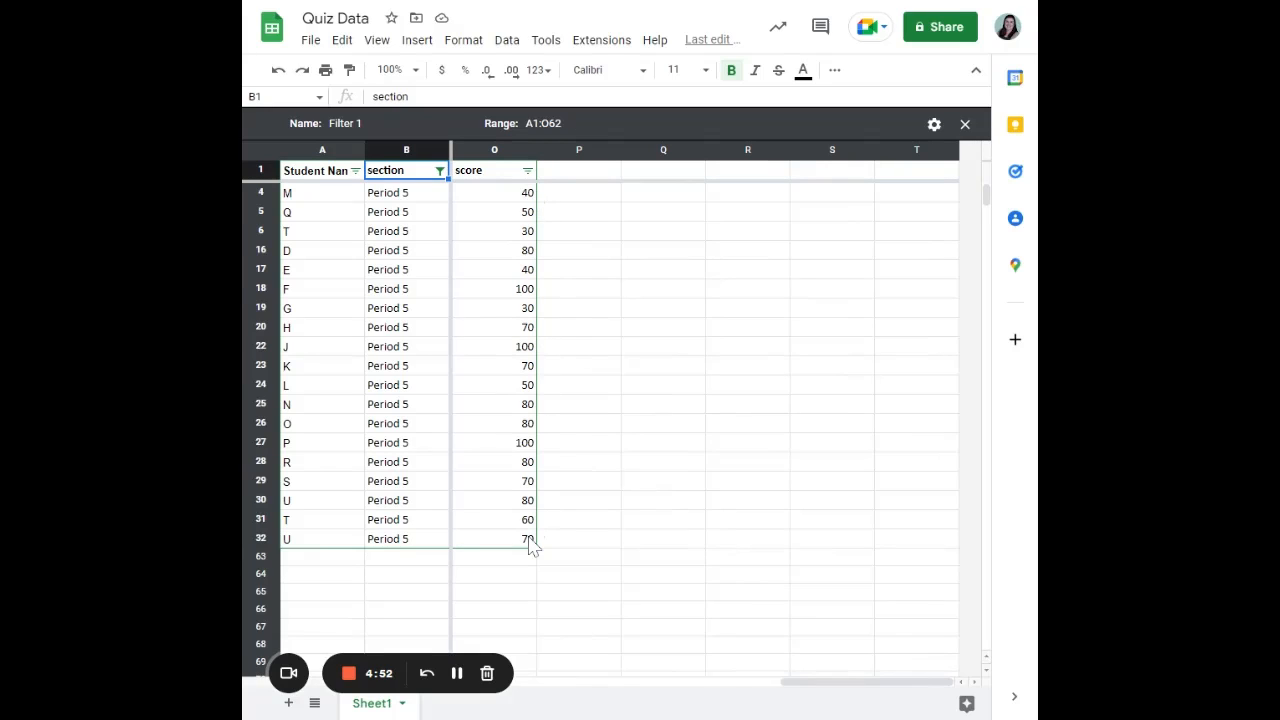
pyautogui.click(340, 123)
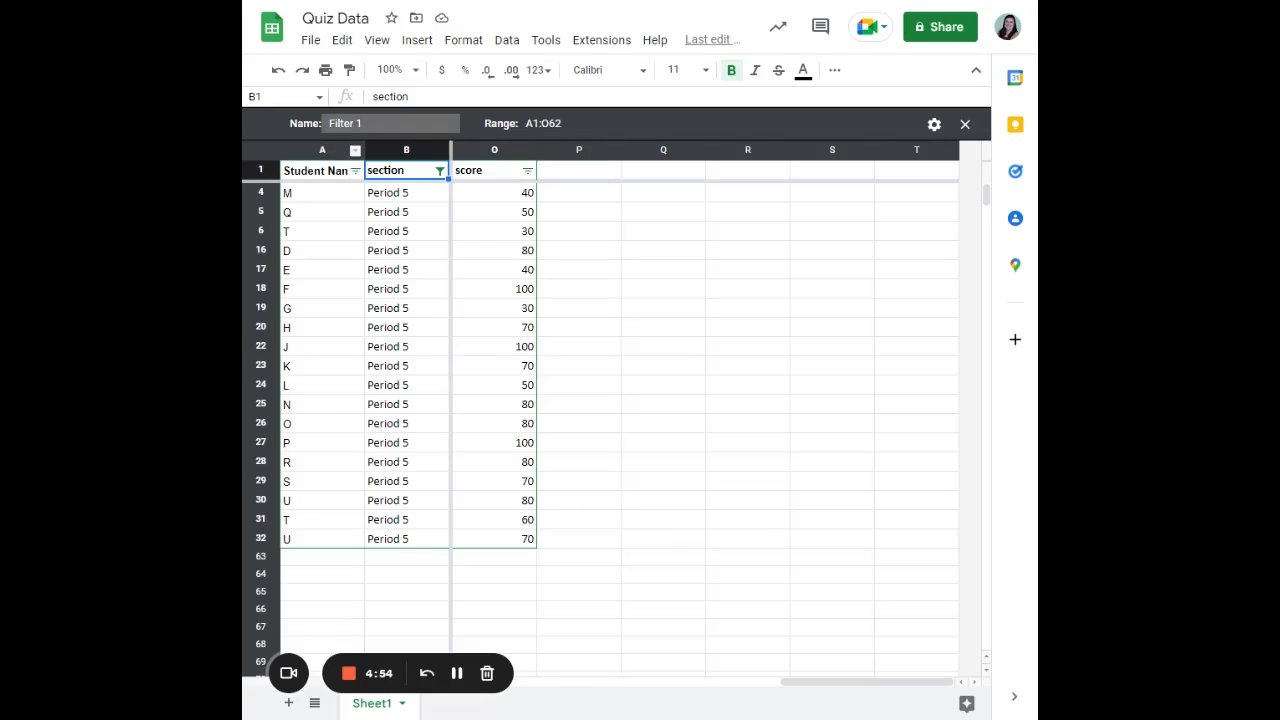
pyautogui.tripleClick(338, 123)
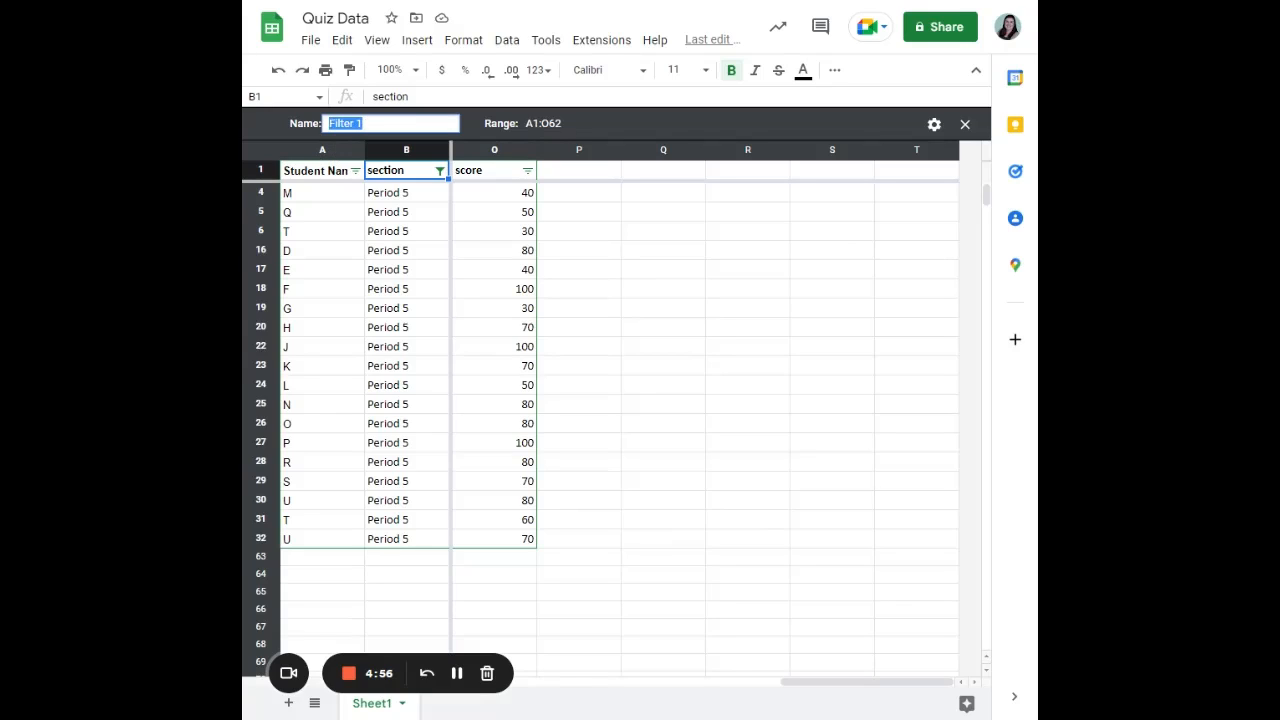
pyautogui.write('Test')
pyautogui.click(677, 291)
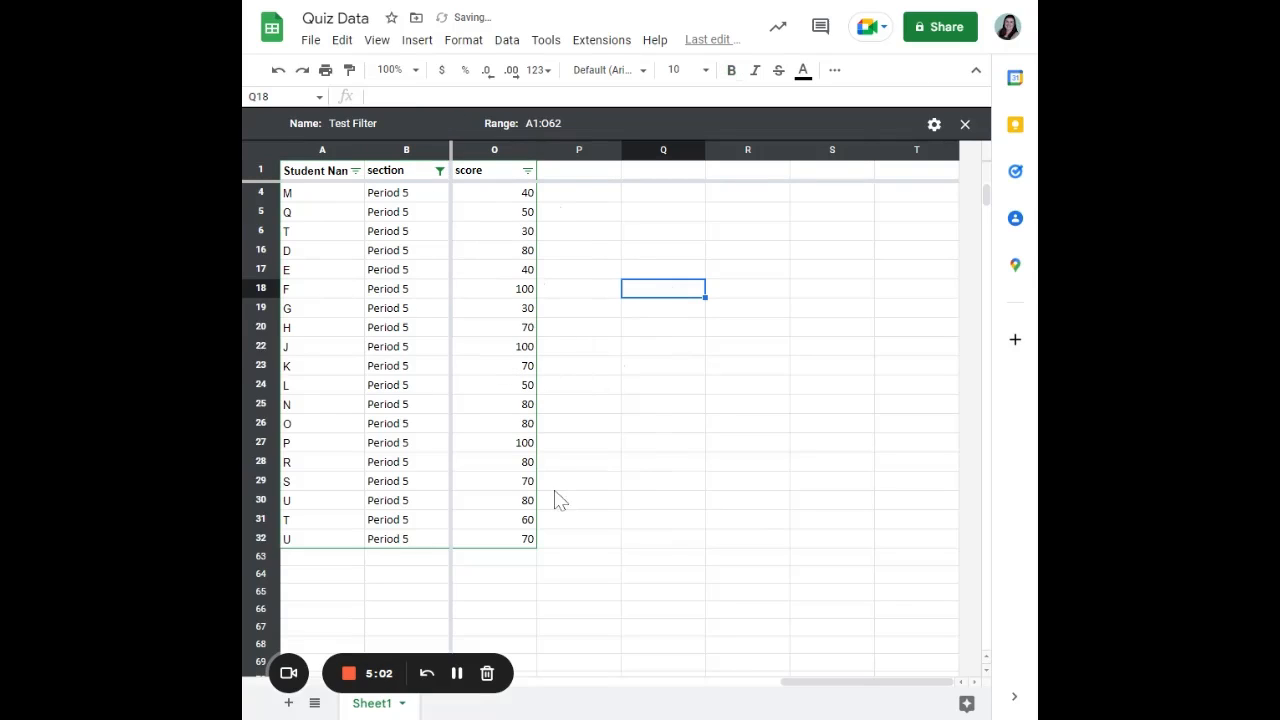
pyautogui.click(965, 127)
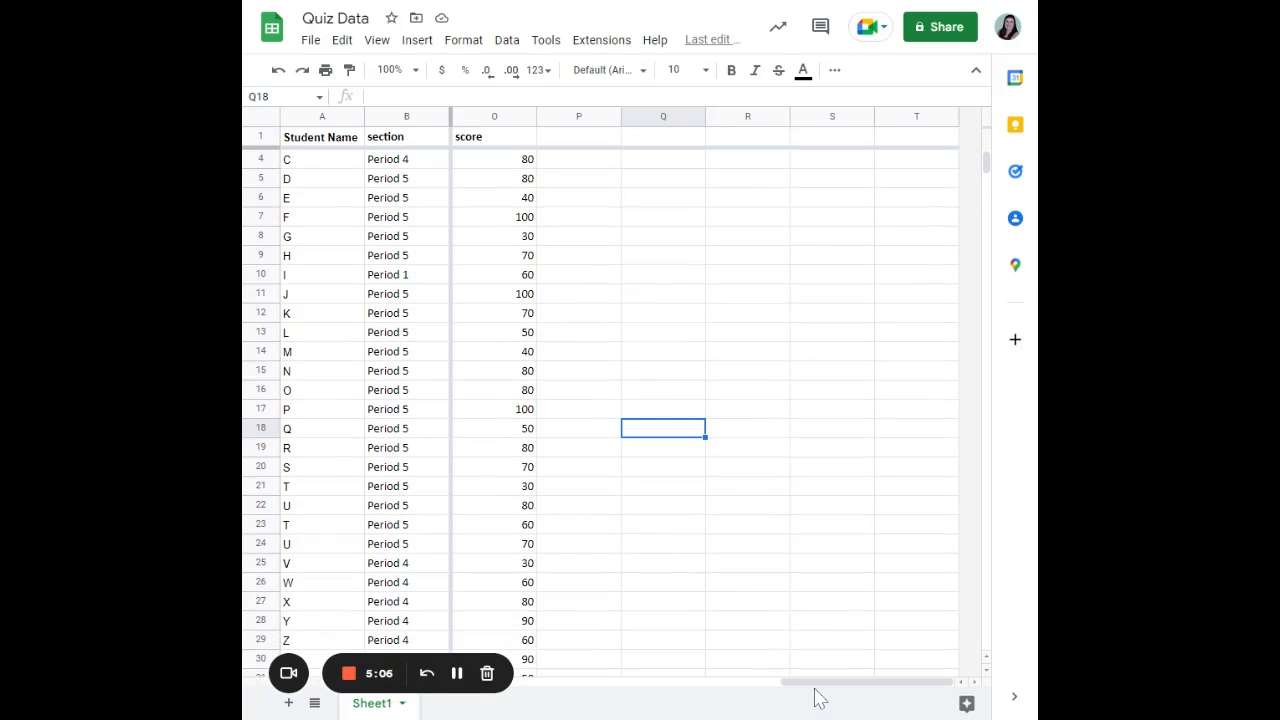
# Step: Select the Question 10 scores in L2:L62 and start a conditional formatting rule for them
pyautogui.moveTo(812, 683); pyautogui.dragTo(500, 705)
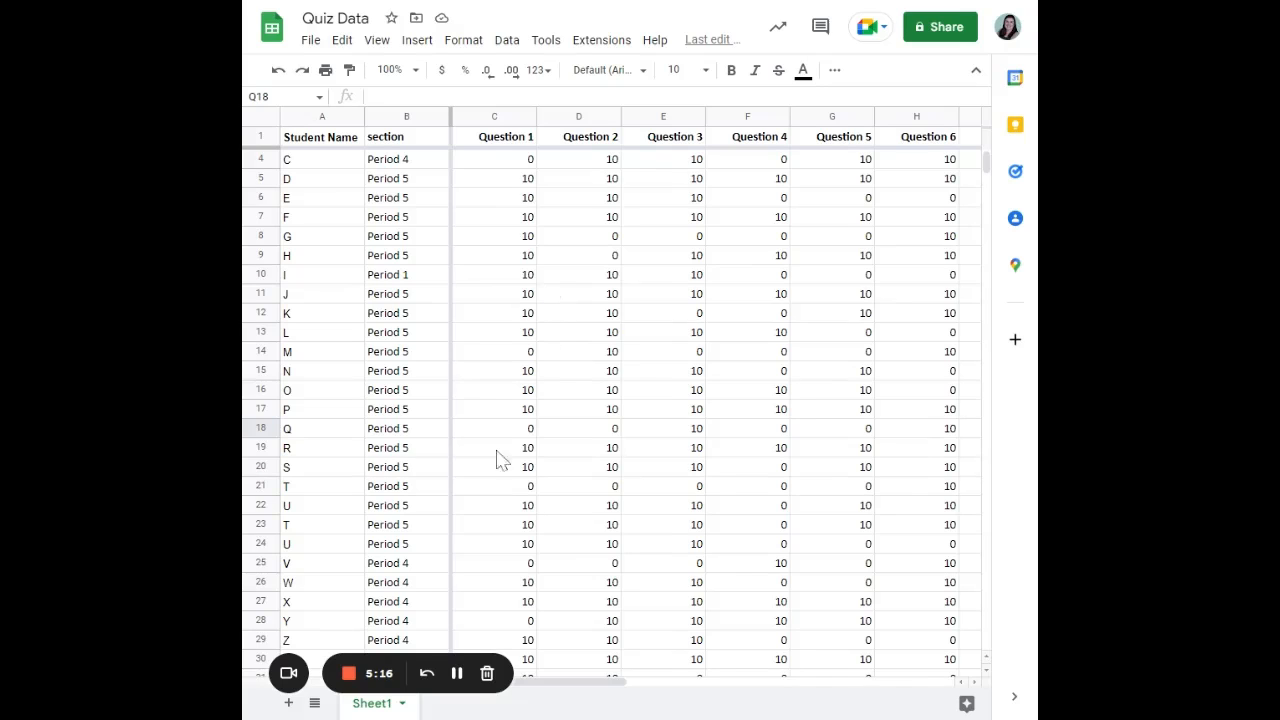
pyautogui.moveTo(610, 683); pyautogui.dragTo(870, 693)
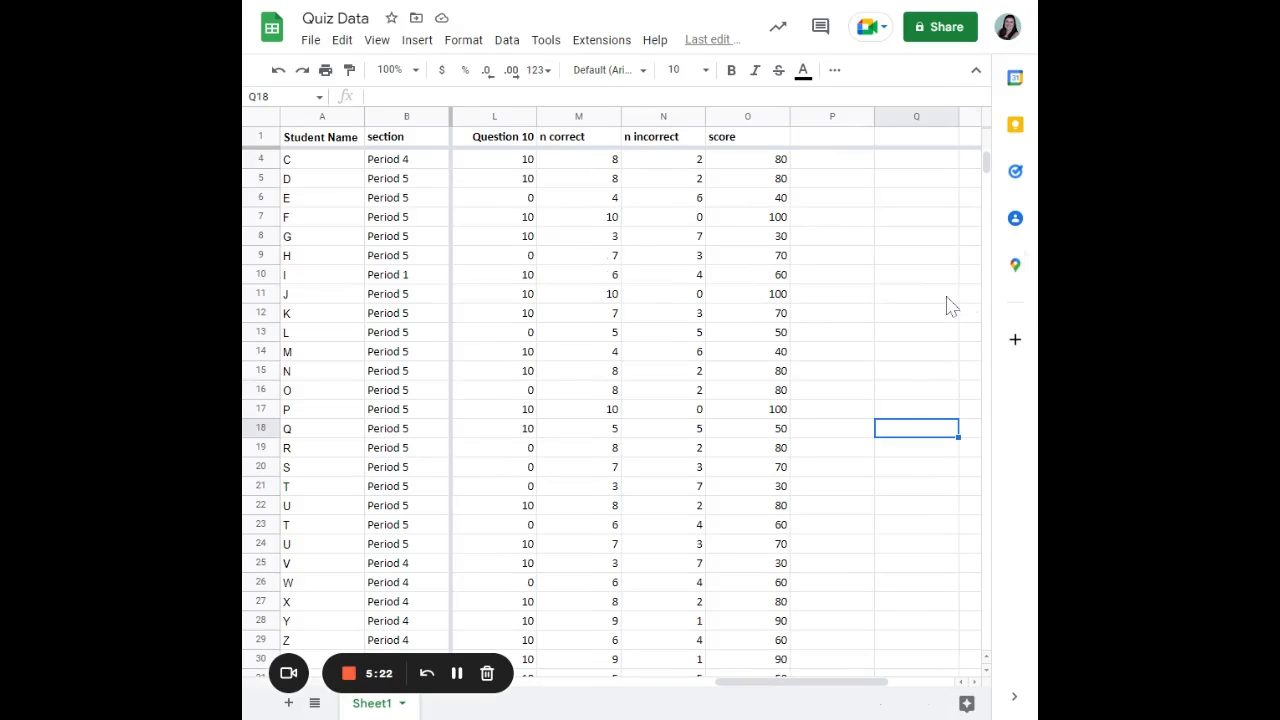
pyautogui.scroll(1, 505, 203)
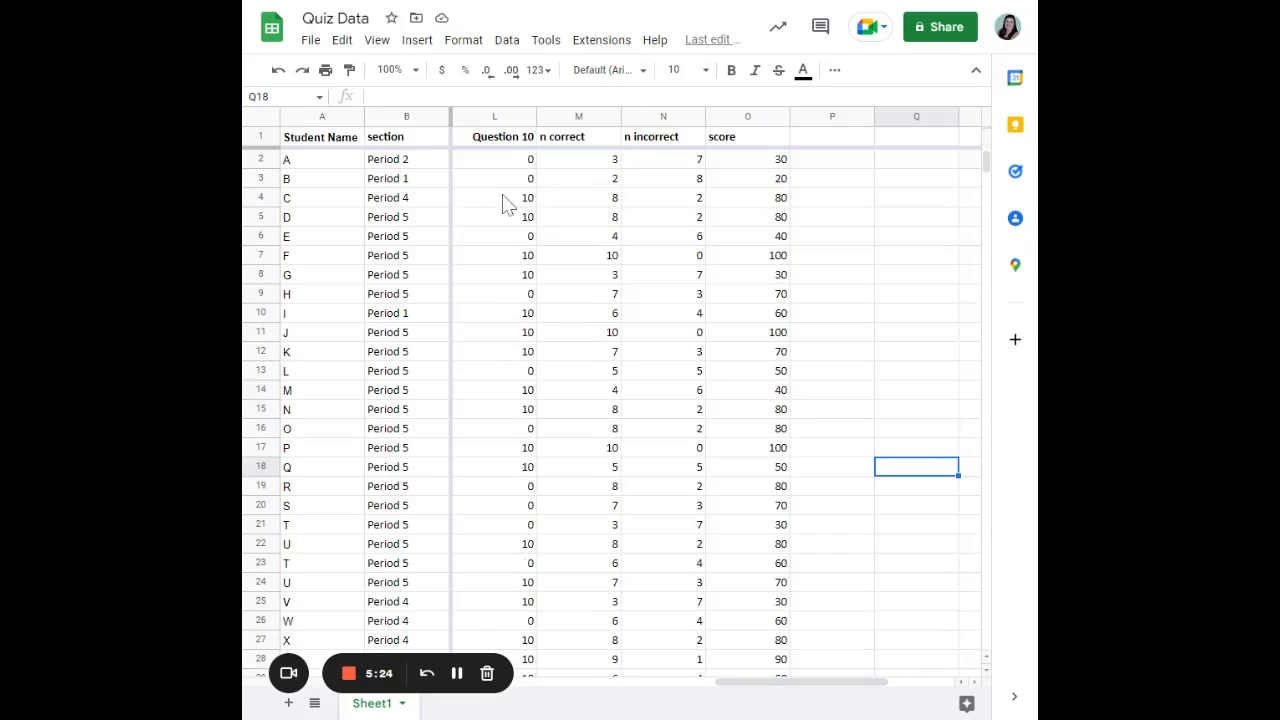
pyautogui.click(505, 166)
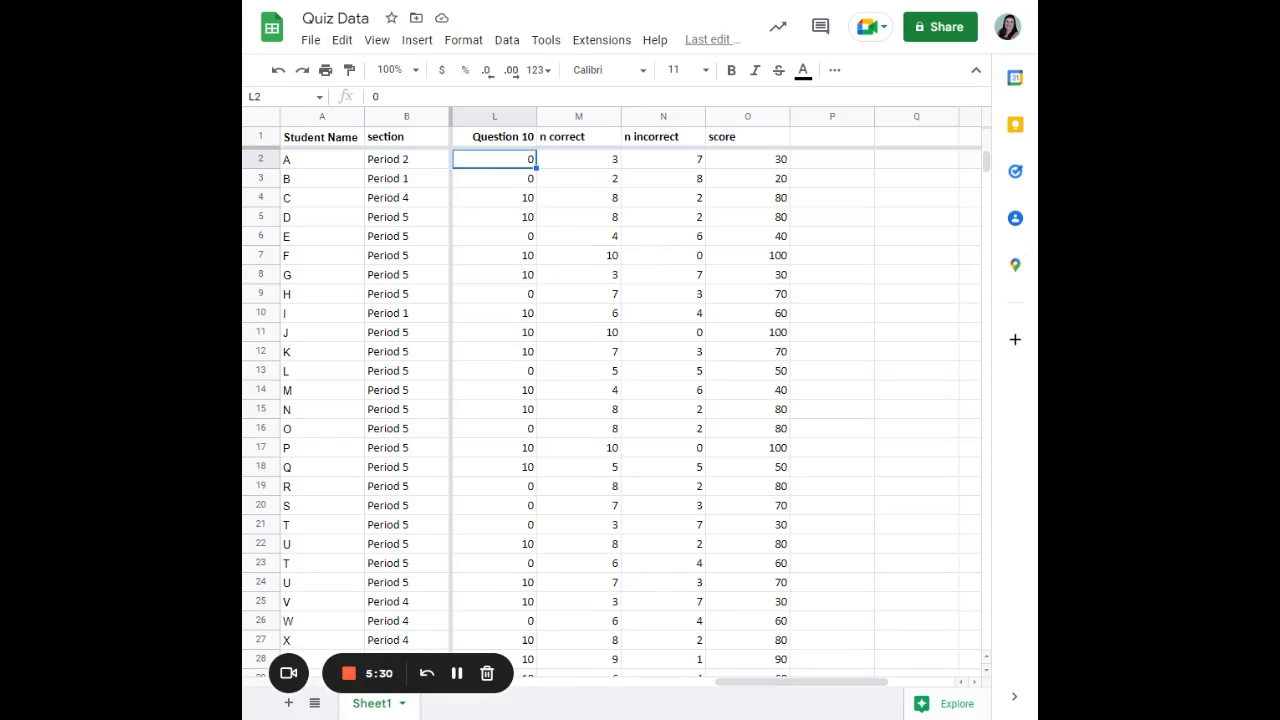
pyautogui.moveTo(506, 166)
pyautogui.mouseDown()
pyautogui.moveTo(510, 618)
pyautogui.moveTo(528, 89)
pyautogui.moveTo(512, 168)
pyautogui.mouseUp()
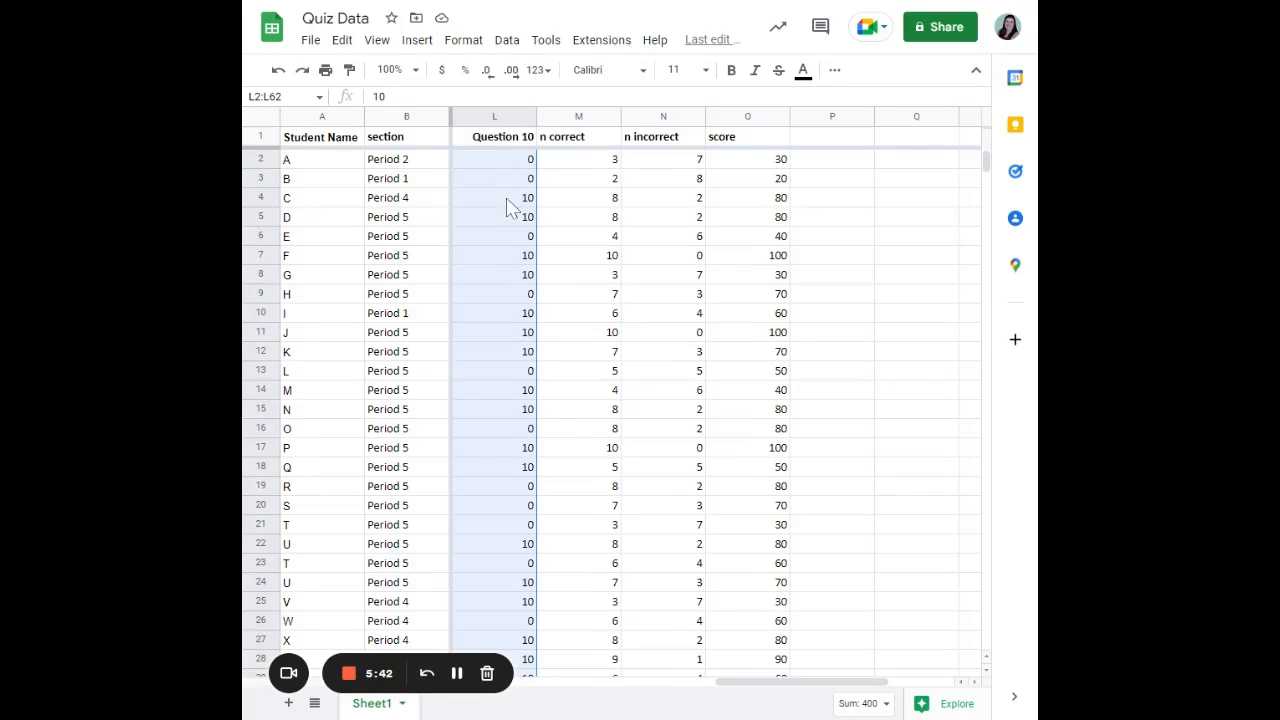
pyautogui.click(459, 44)
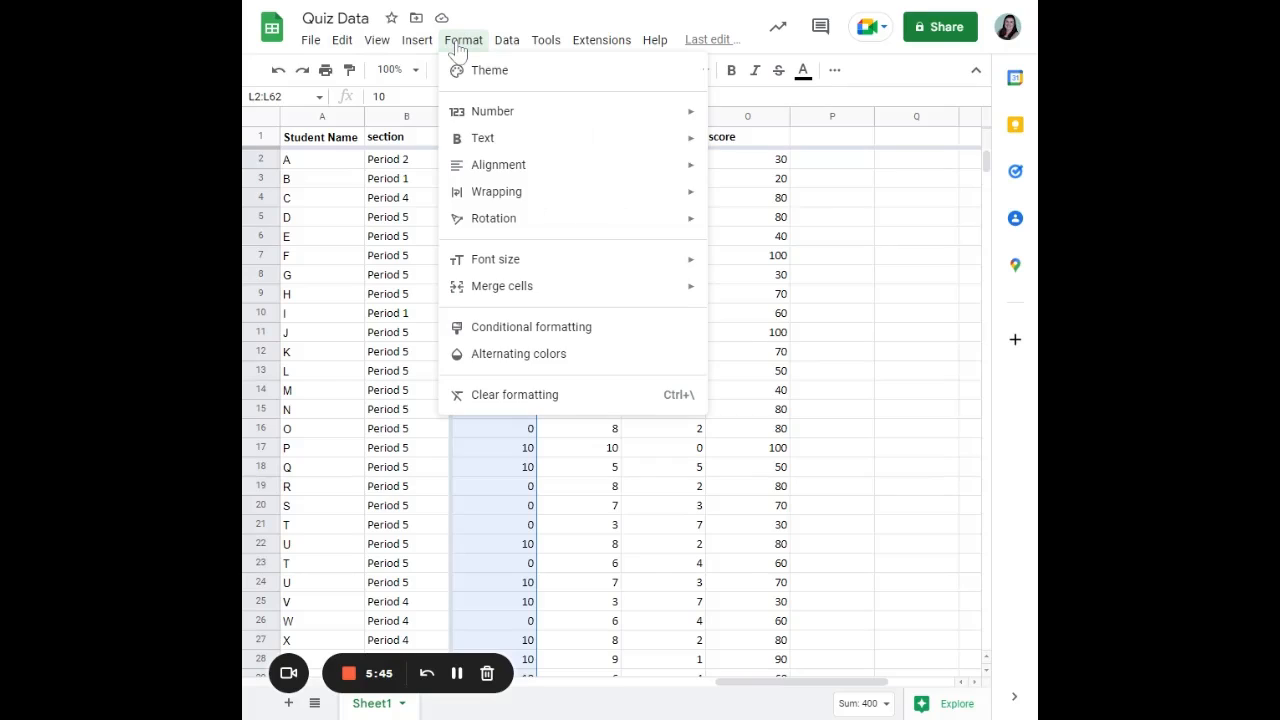
pyautogui.click(604, 342)
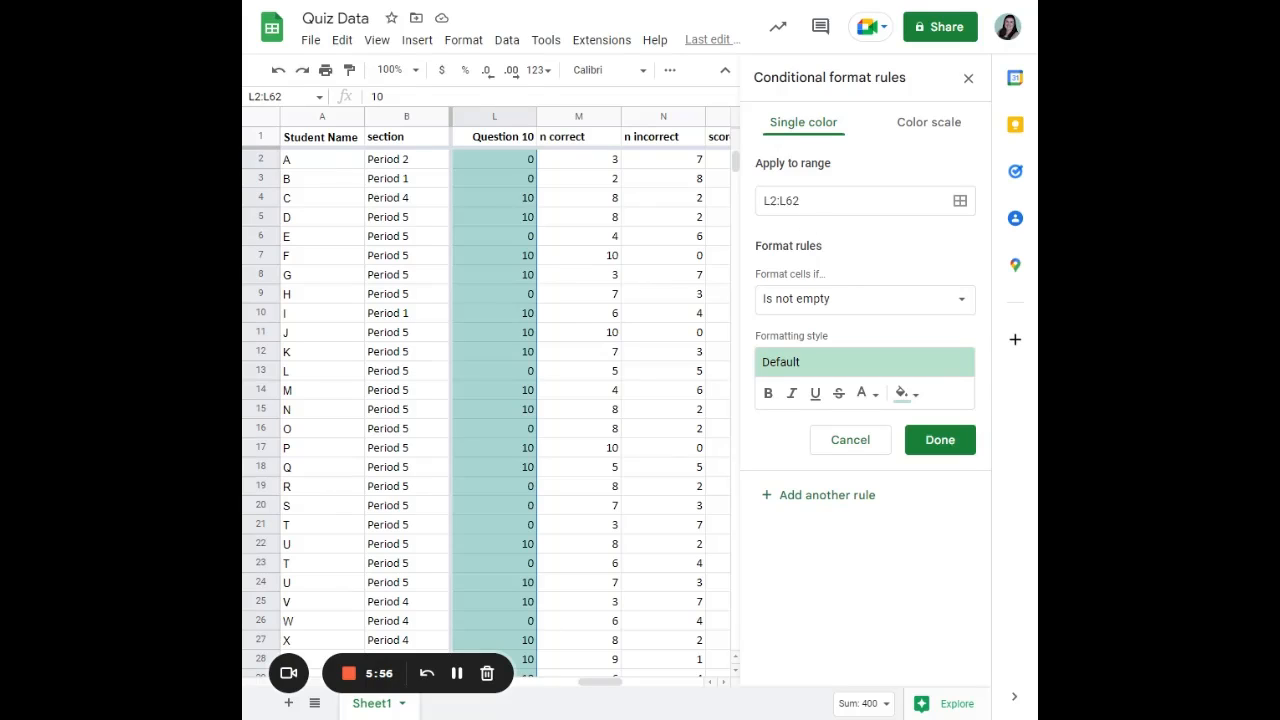
# Step: Extend the conditional formatting rule's range to C2:L62 so it covers all ten question columns
pyautogui.click(762, 201)
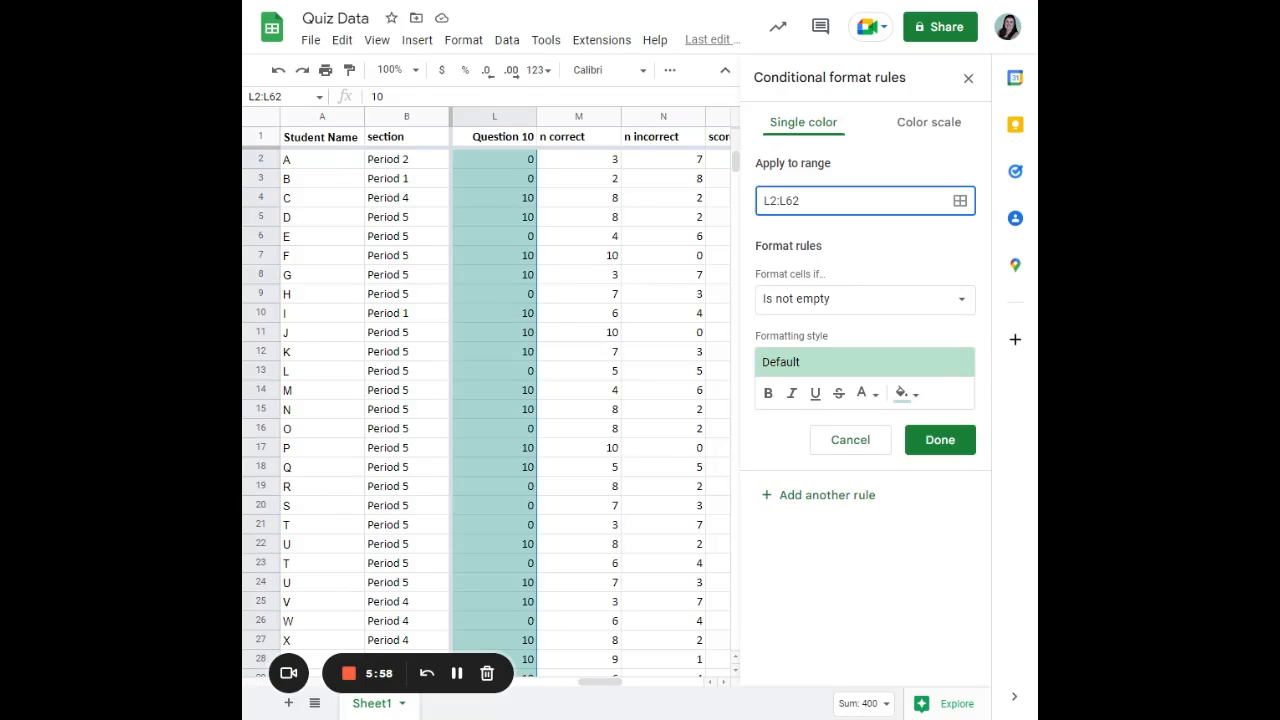
pyautogui.press('Delete')
pyautogui.write('C')
pyautogui.moveTo(600, 682)
pyautogui.mouseDown()
pyautogui.moveTo(350, 686)
pyautogui.moveTo(612, 688)
pyautogui.mouseUp()
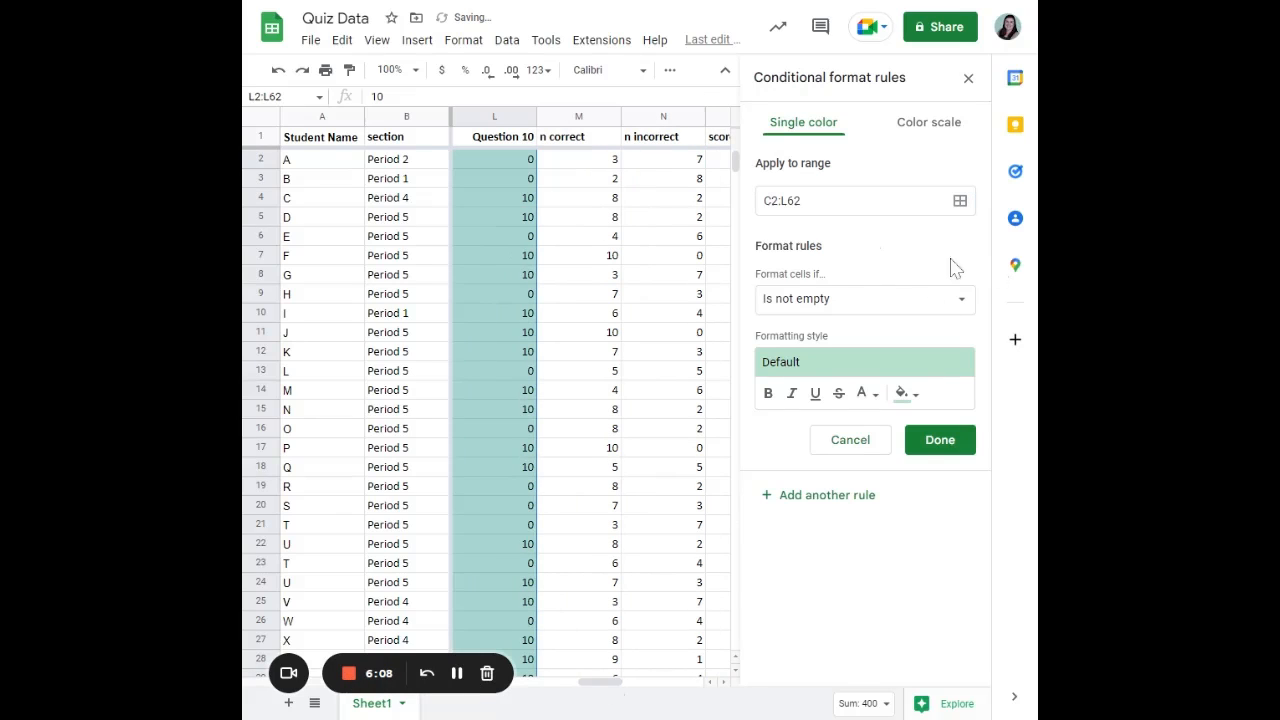
# Step: Set the rule's condition to format cells whose value is equal to 0
pyautogui.click(797, 300)
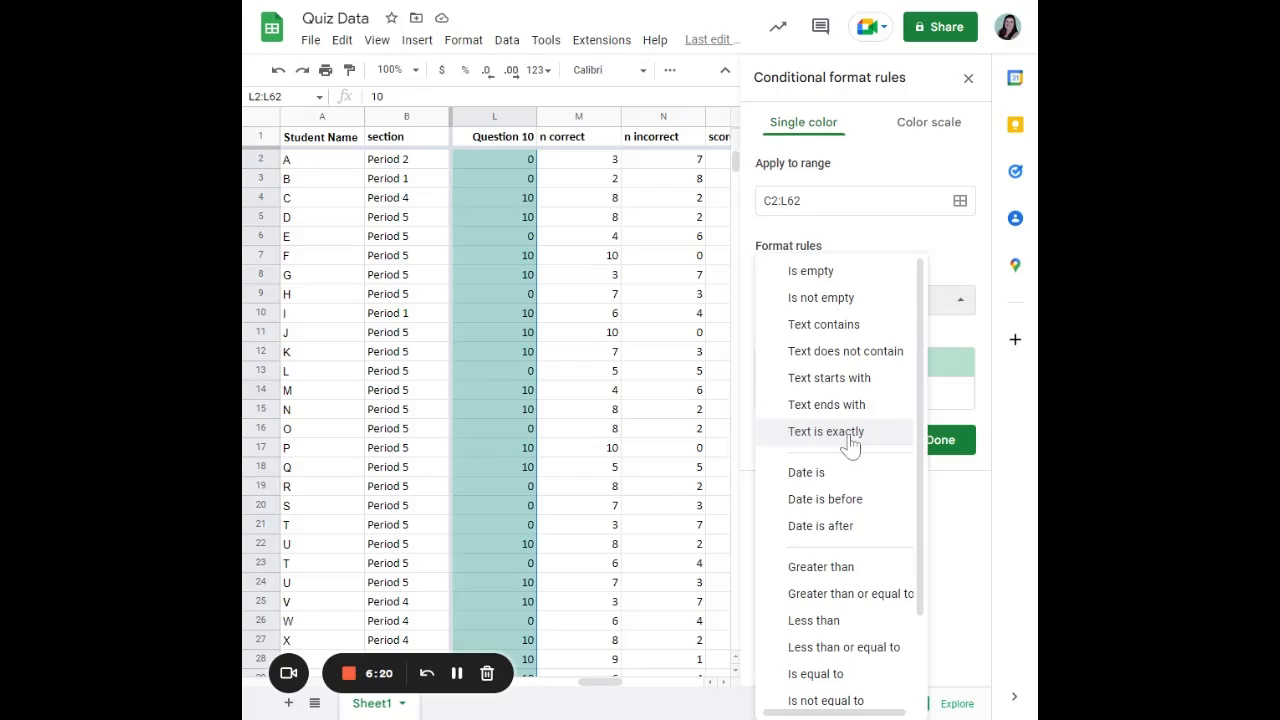
pyautogui.scroll(-2, 850, 445)
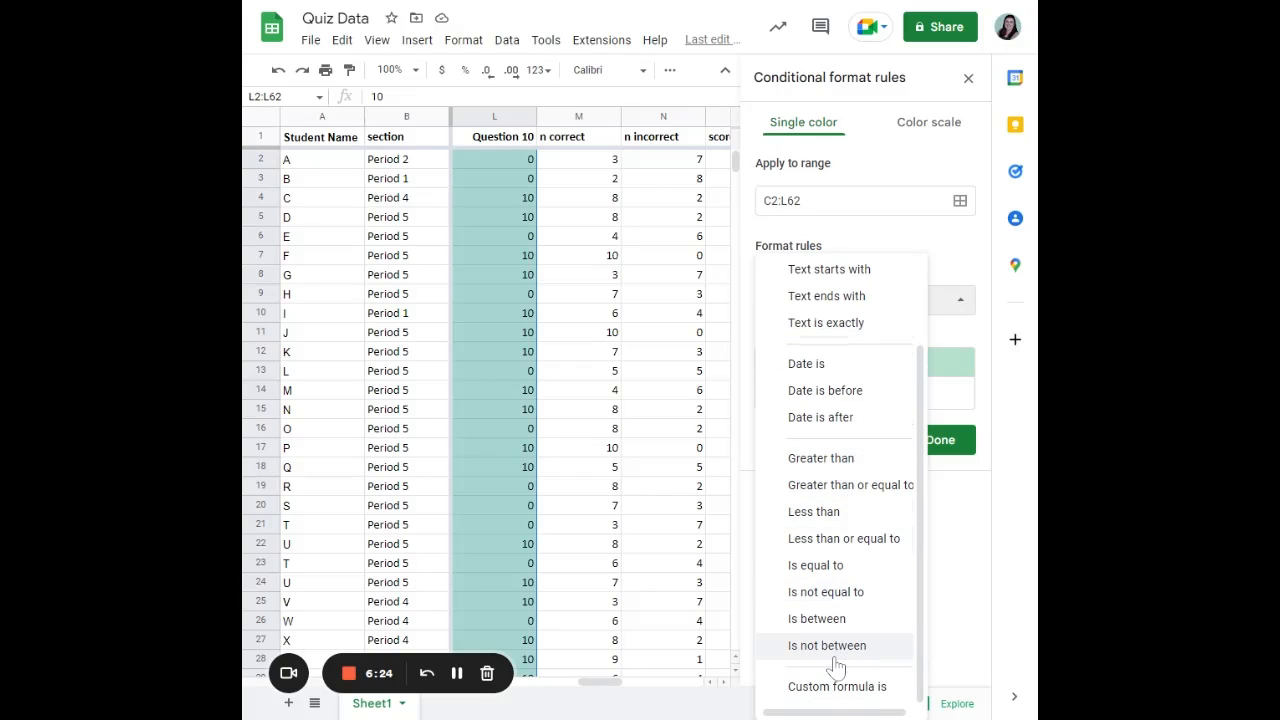
pyautogui.click(835, 565)
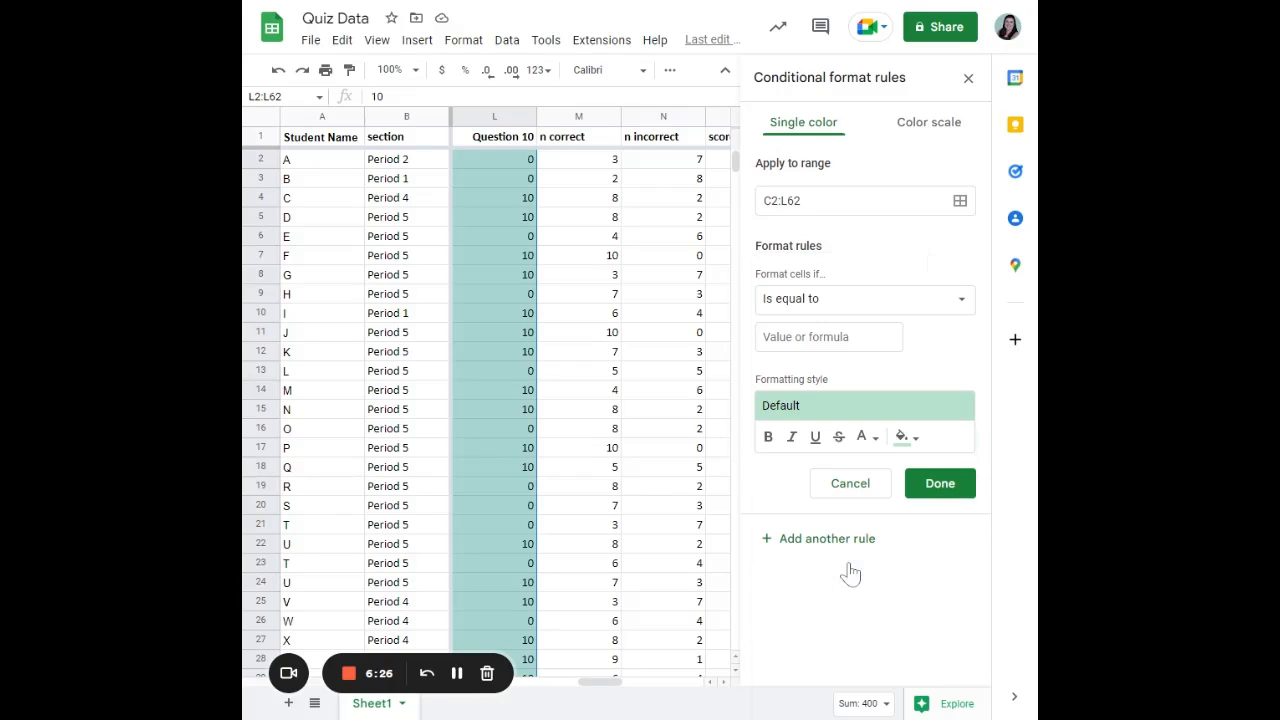
pyautogui.click(835, 338)
pyautogui.write('0')
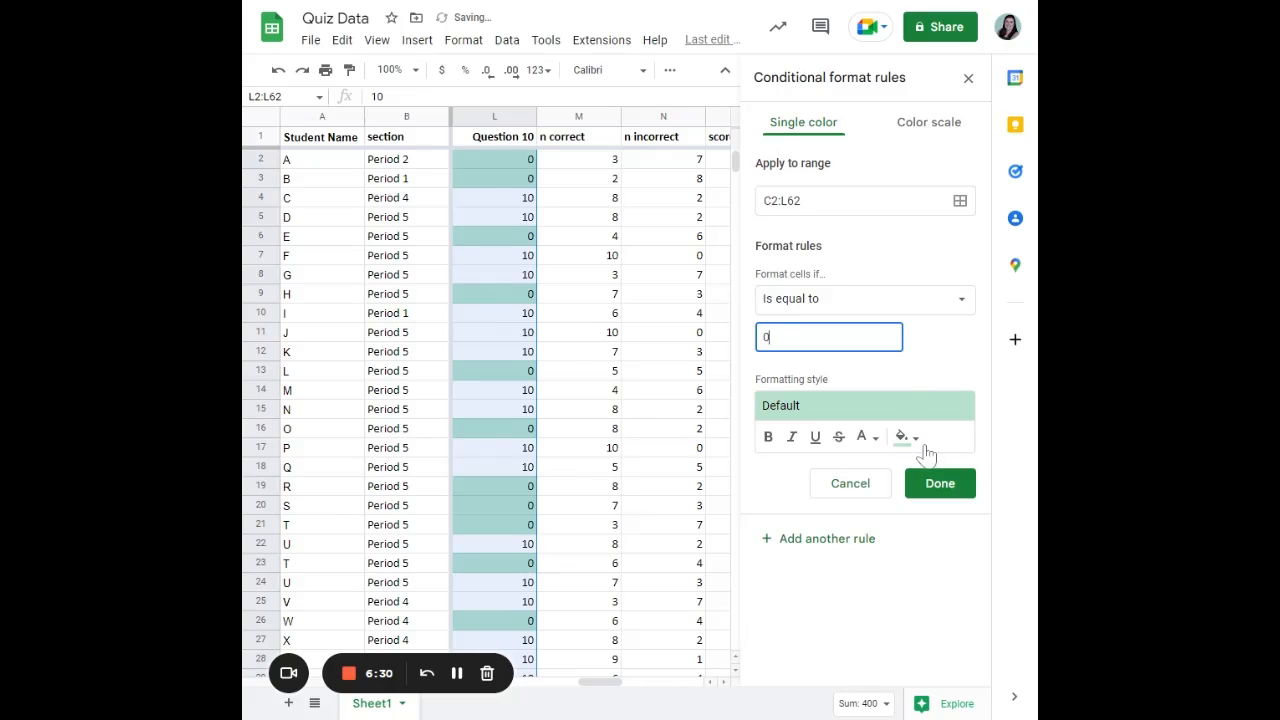
# Step: Give the rule for zero values a light red fill and save it
pyautogui.click(916, 446)
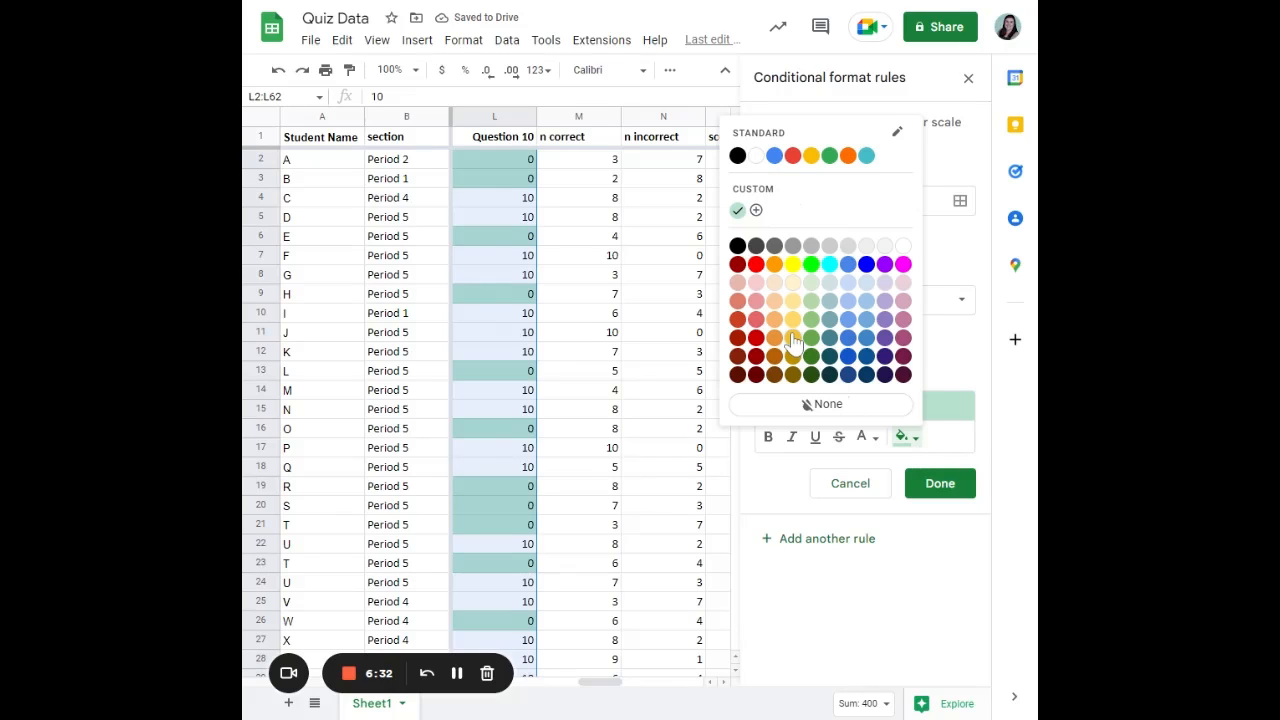
pyautogui.click(755, 284)
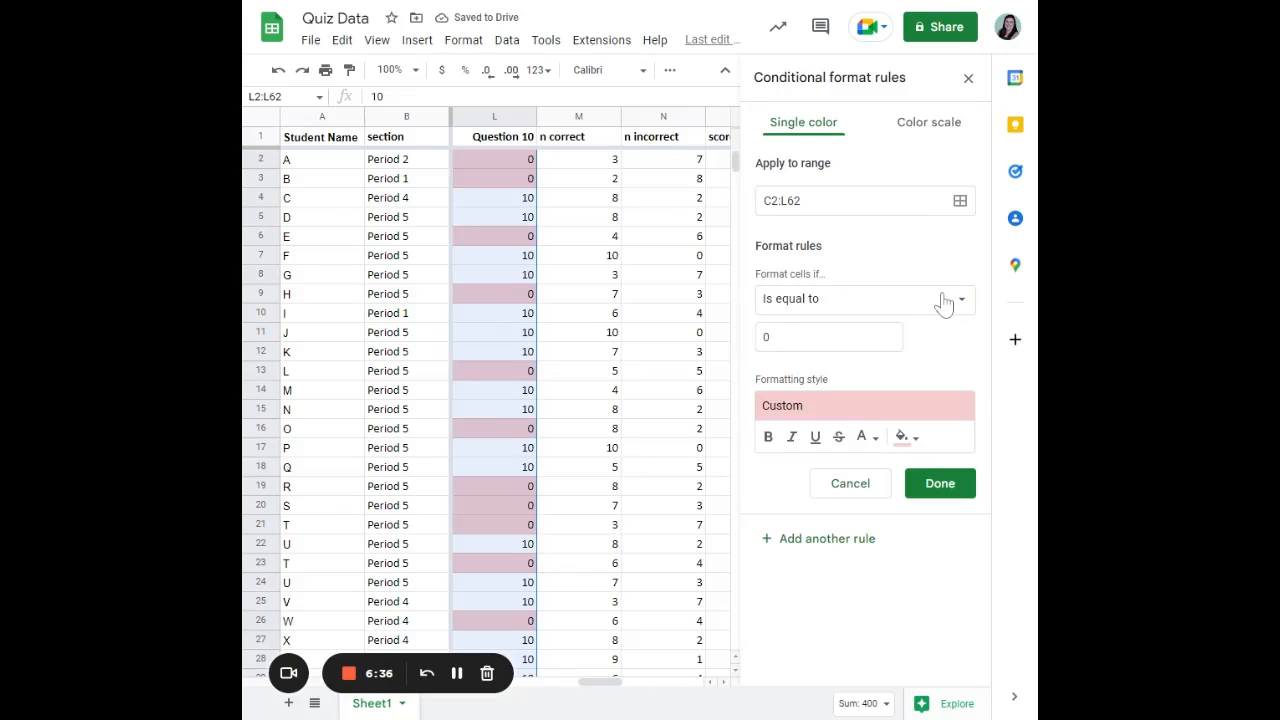
pyautogui.click(957, 484)
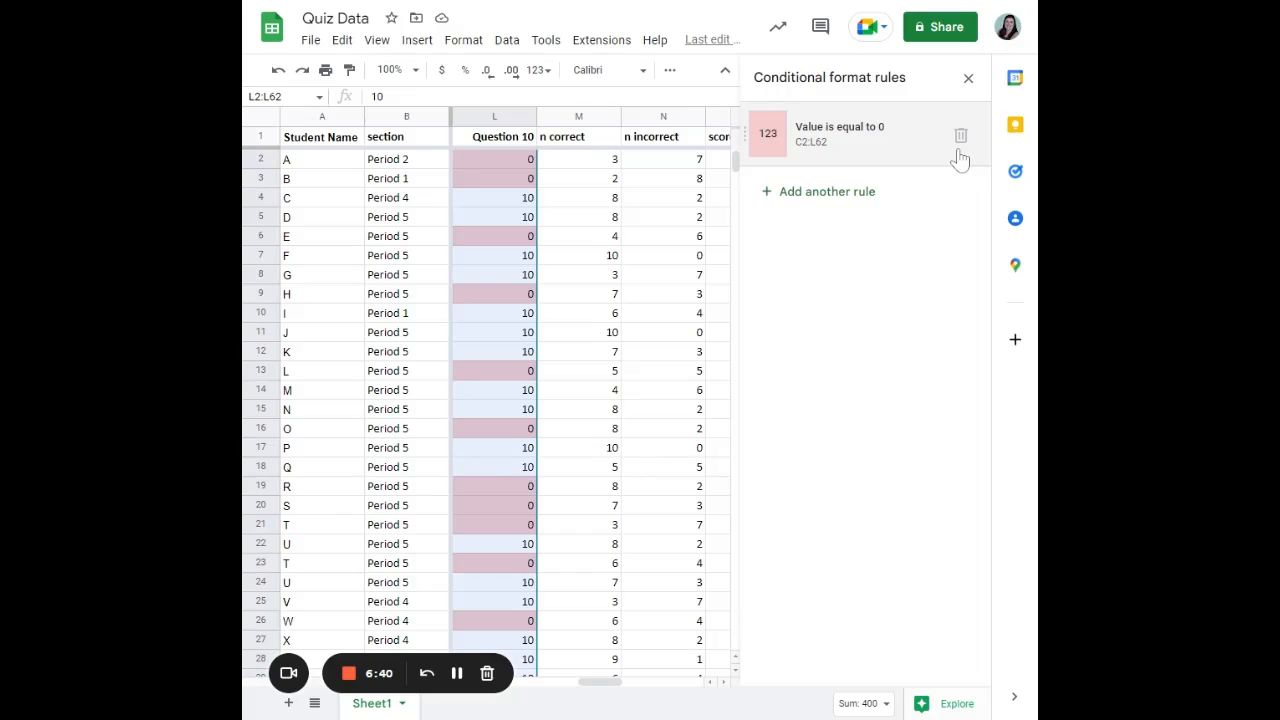
# Step: Select the score column values in O2:O62 and start a conditional formatting rule for them
pyautogui.moveTo(615, 690); pyautogui.dragTo(651, 691)
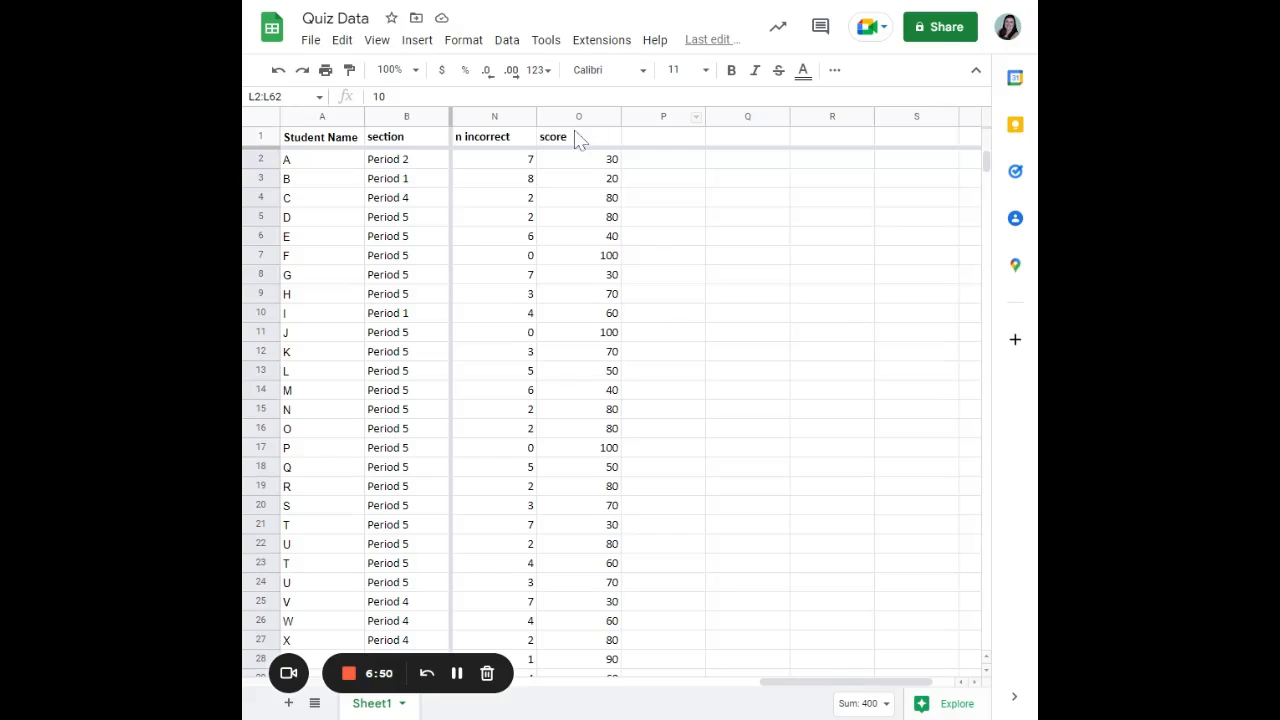
pyautogui.click(600, 165)
pyautogui.moveTo(590, 180); pyautogui.dragTo(566, 703)
pyautogui.rightClick(578, 357)
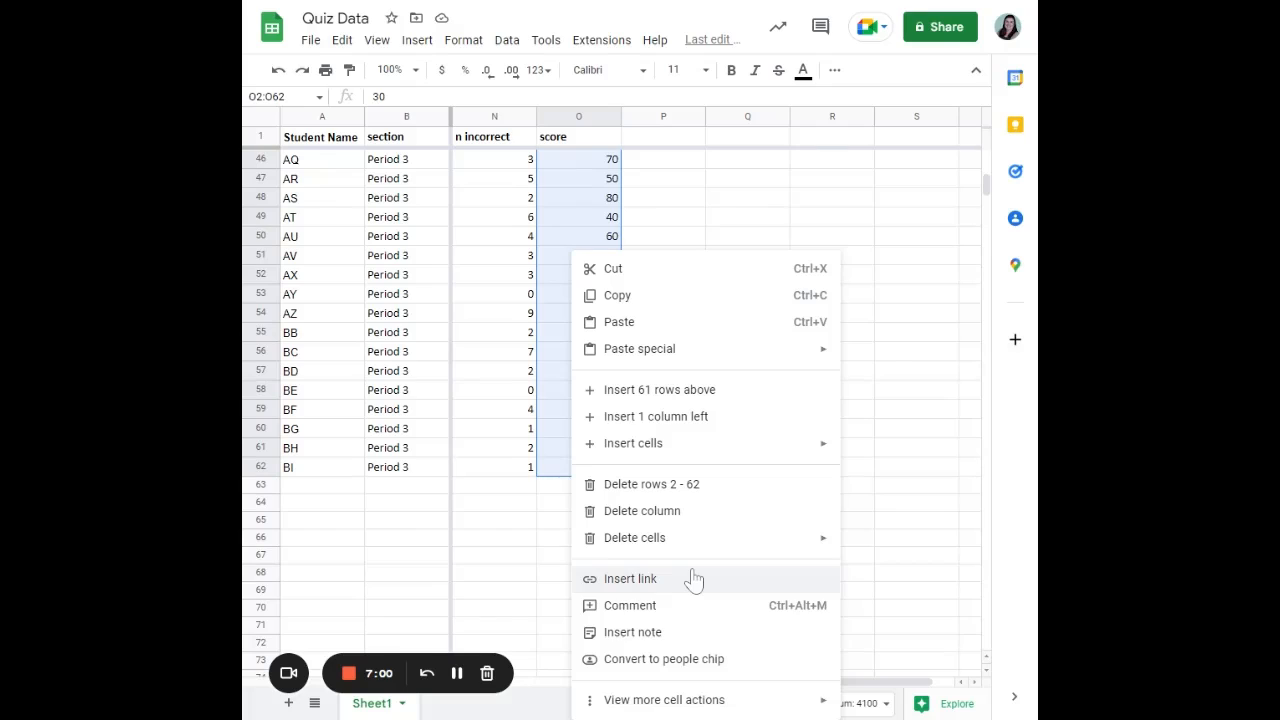
pyautogui.moveTo(666, 708)
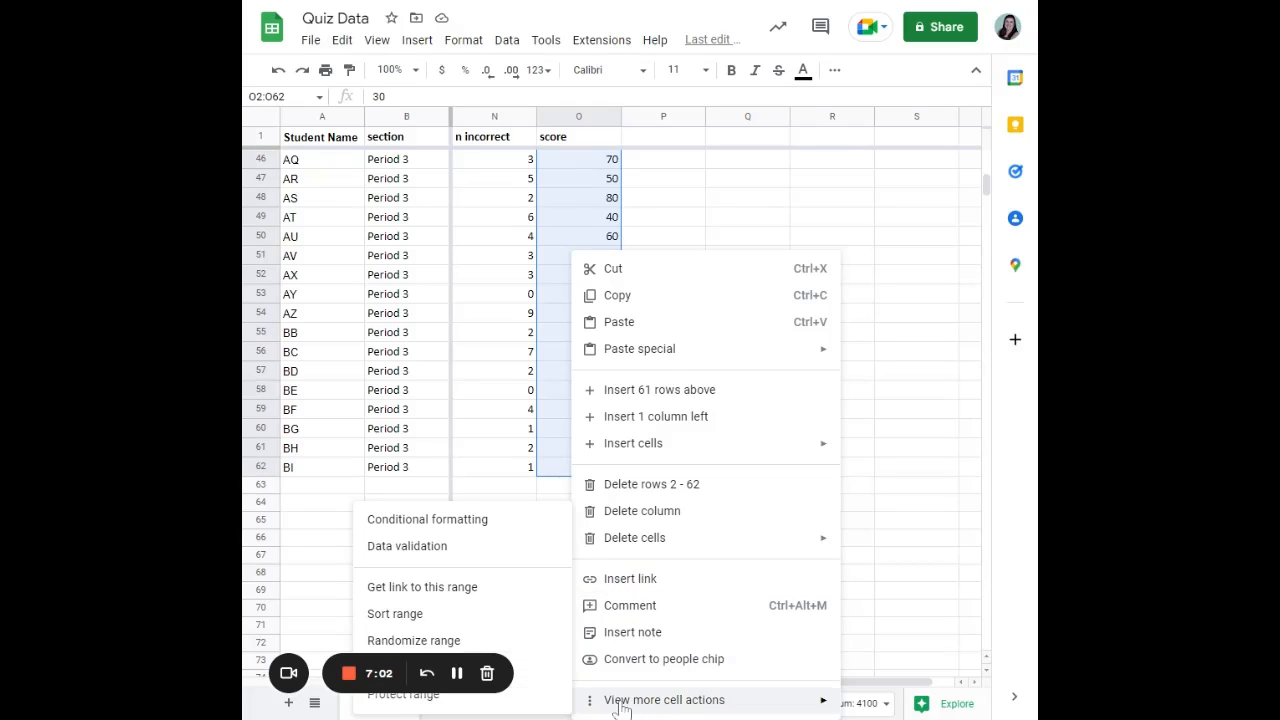
pyautogui.click(400, 519)
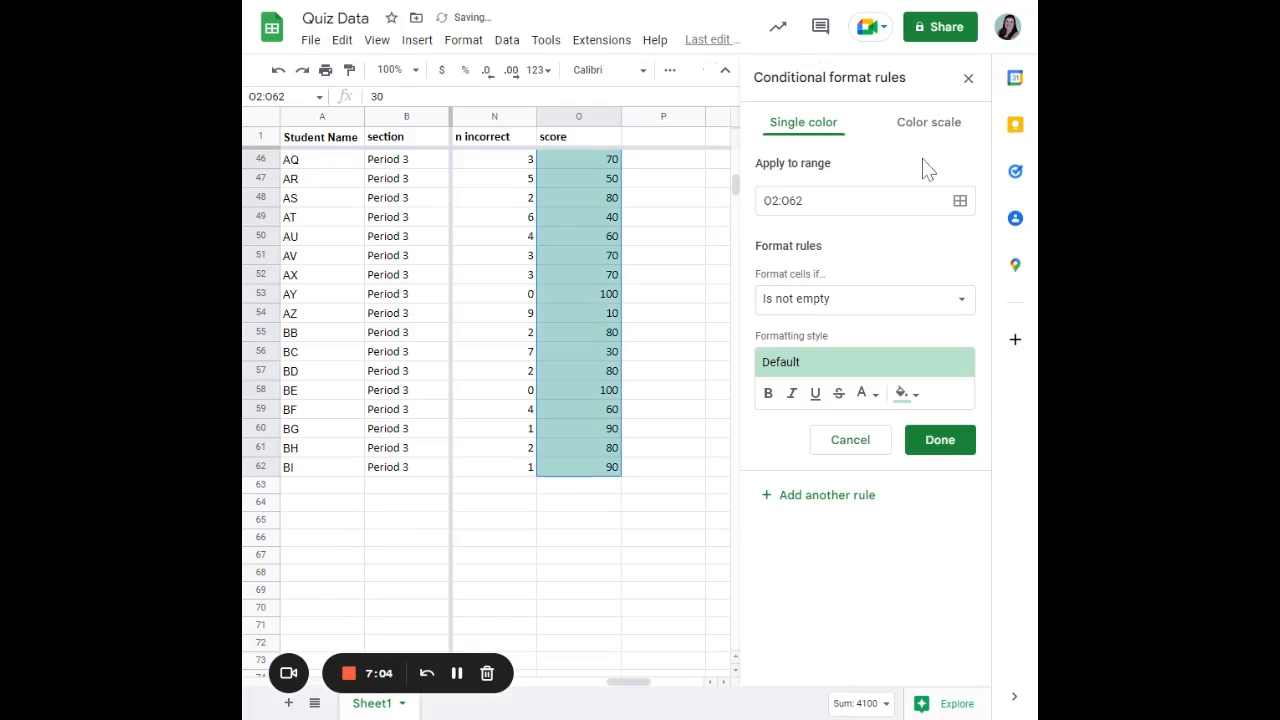
# Step: Set the score rule's condition to format cells with a value less than 70
pyautogui.click(876, 302)
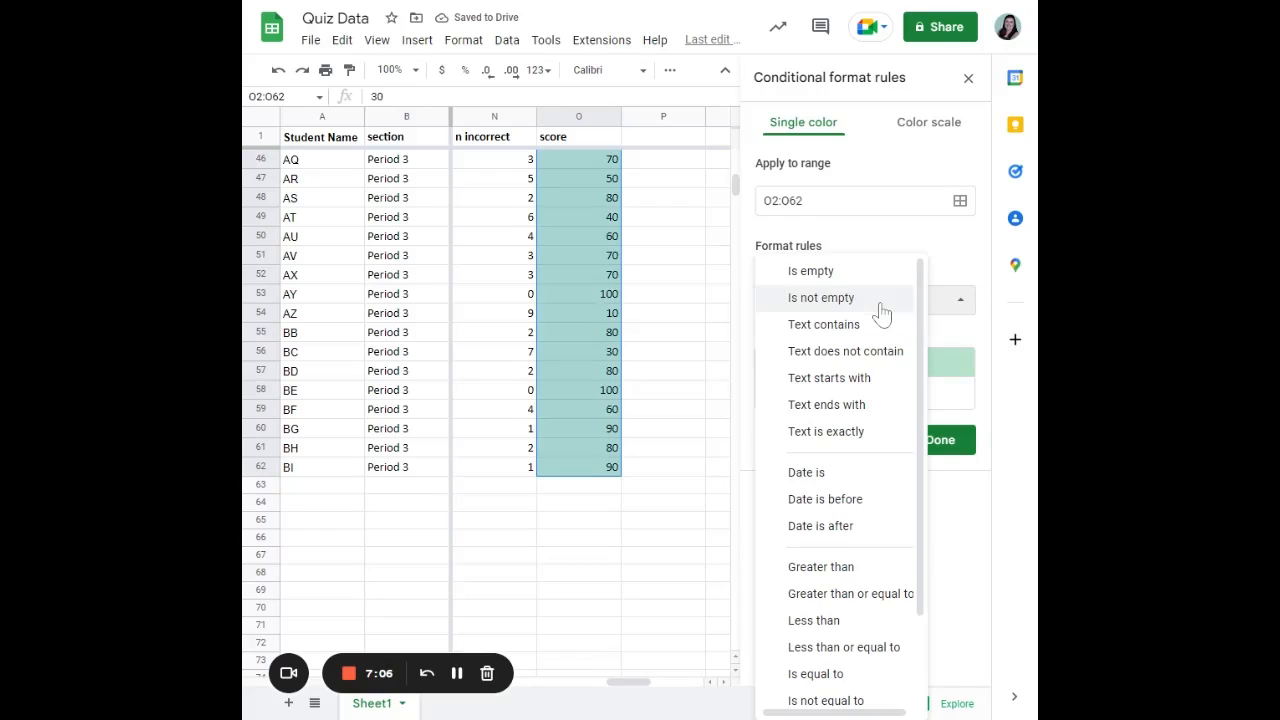
pyautogui.scroll(-1, 878, 502)
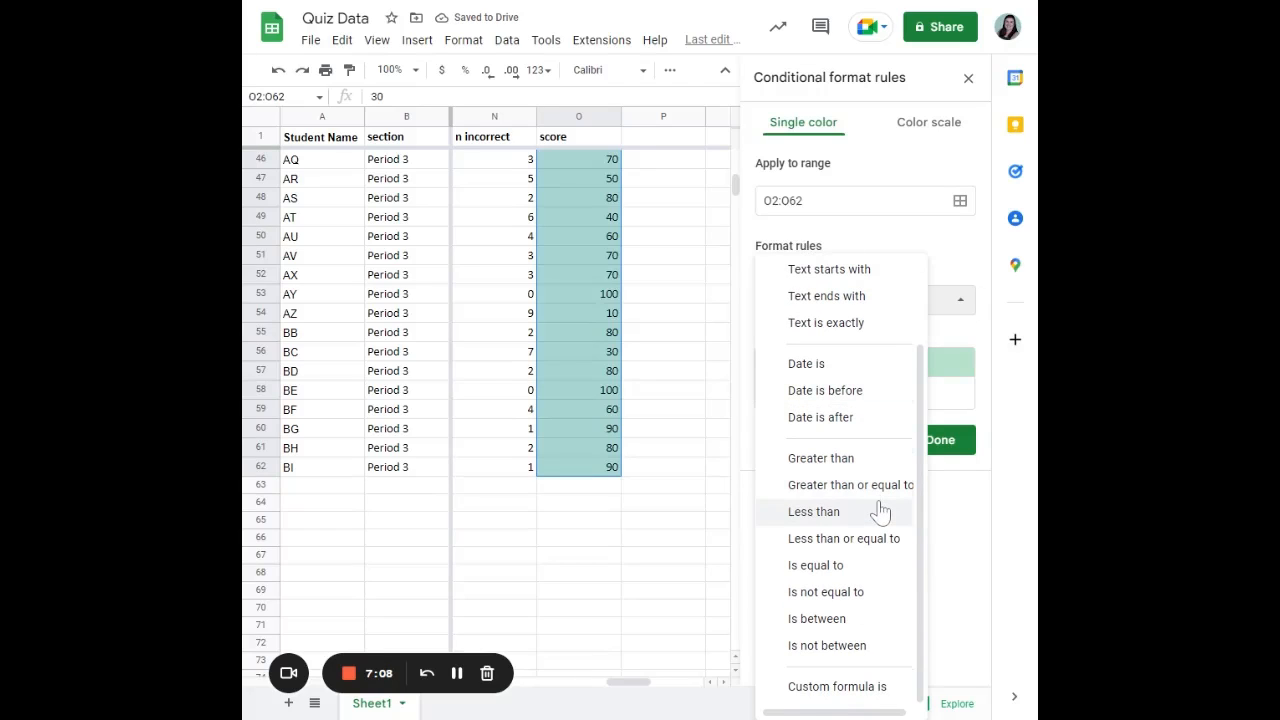
pyautogui.click(871, 514)
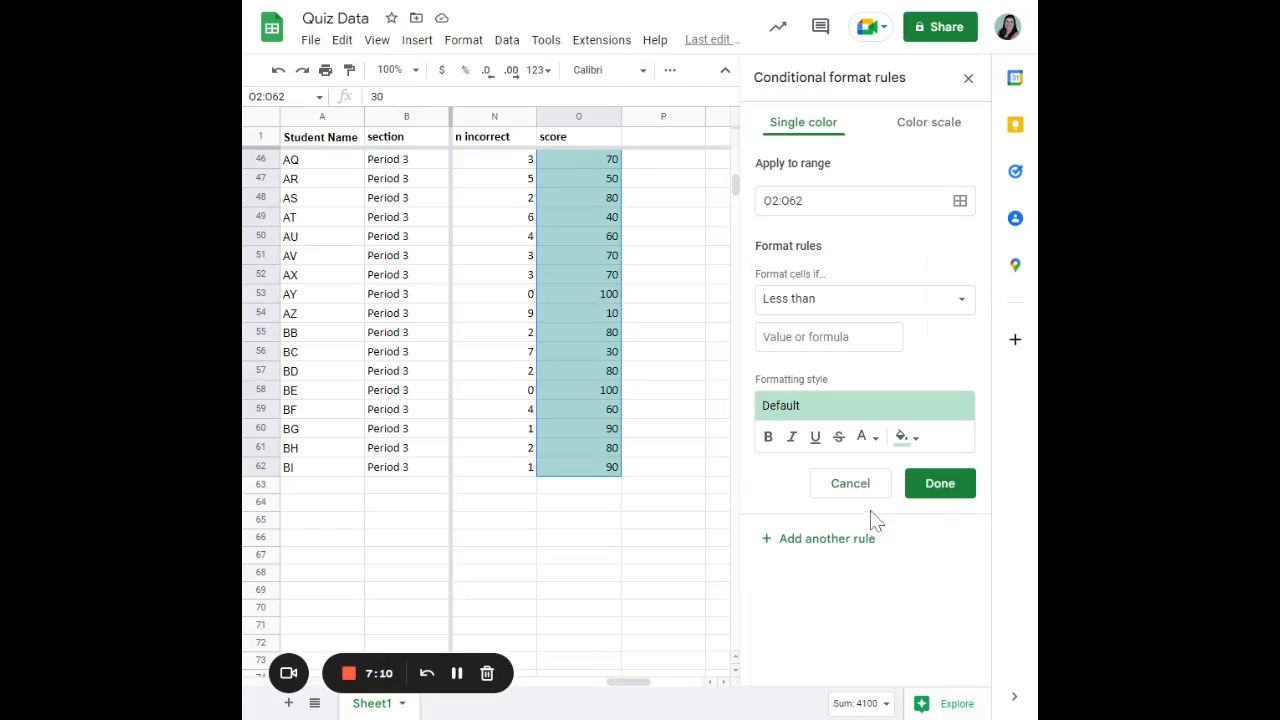
pyautogui.click(828, 337)
pyautogui.write('70')
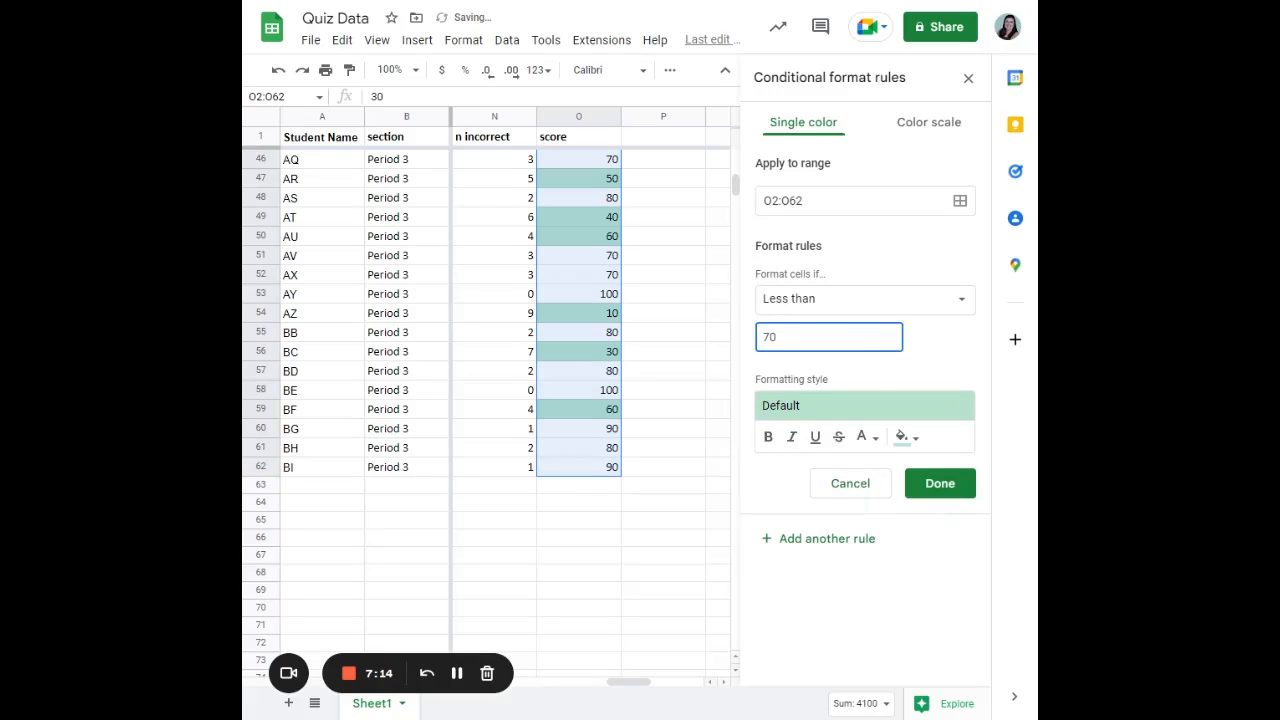
# Step: Try a light red fill with light orange text on the score rule, and set the text back to black
pyautogui.click(904, 437)
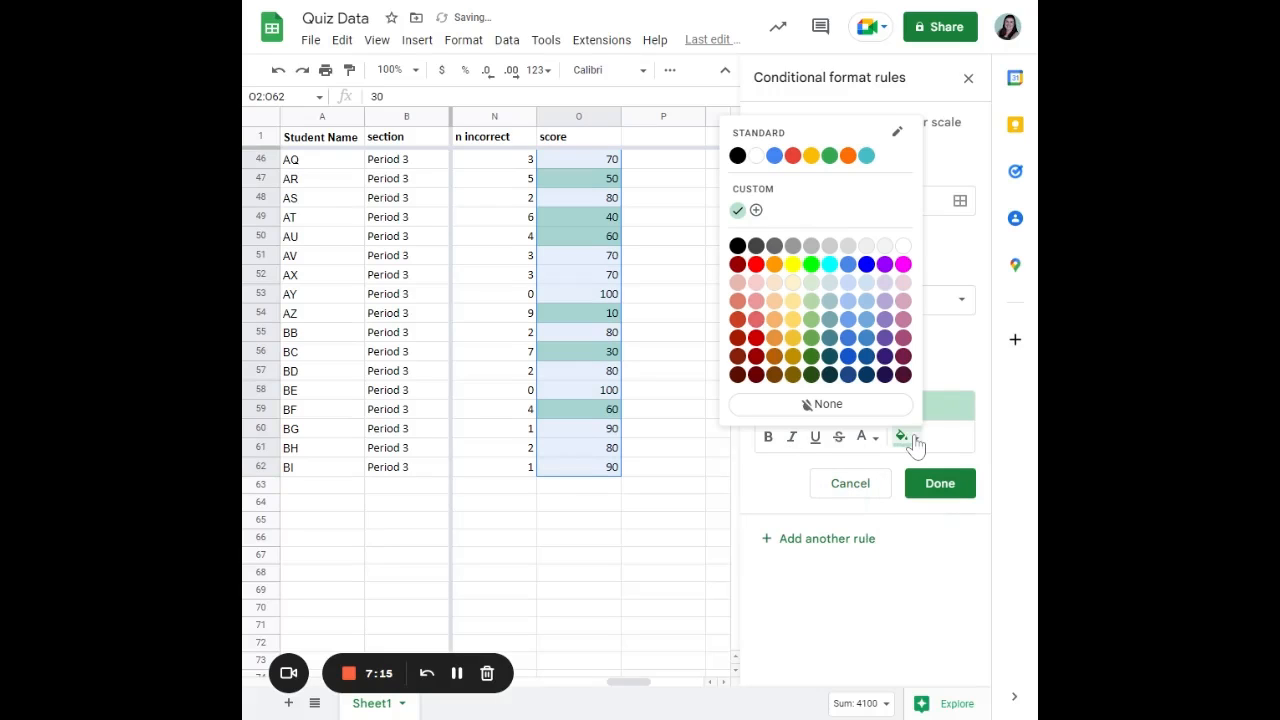
pyautogui.click(756, 283)
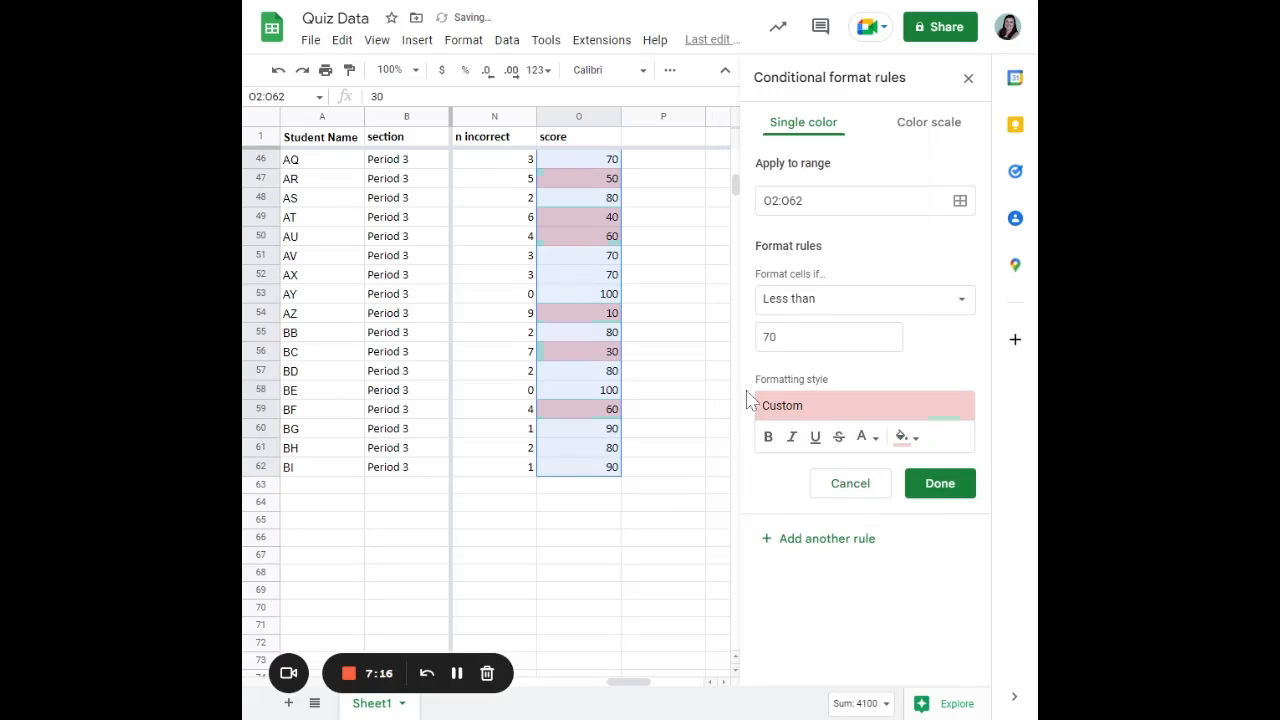
pyautogui.click(906, 437)
pyautogui.click(864, 437)
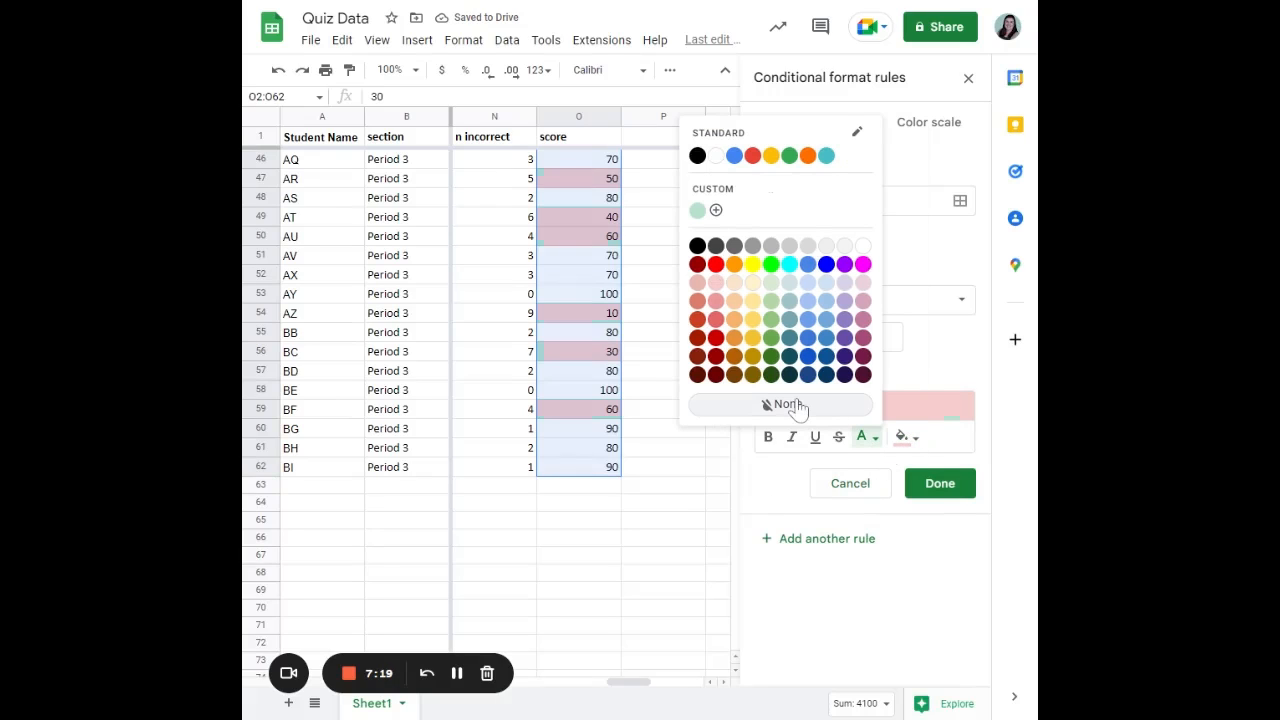
pyautogui.click(737, 291)
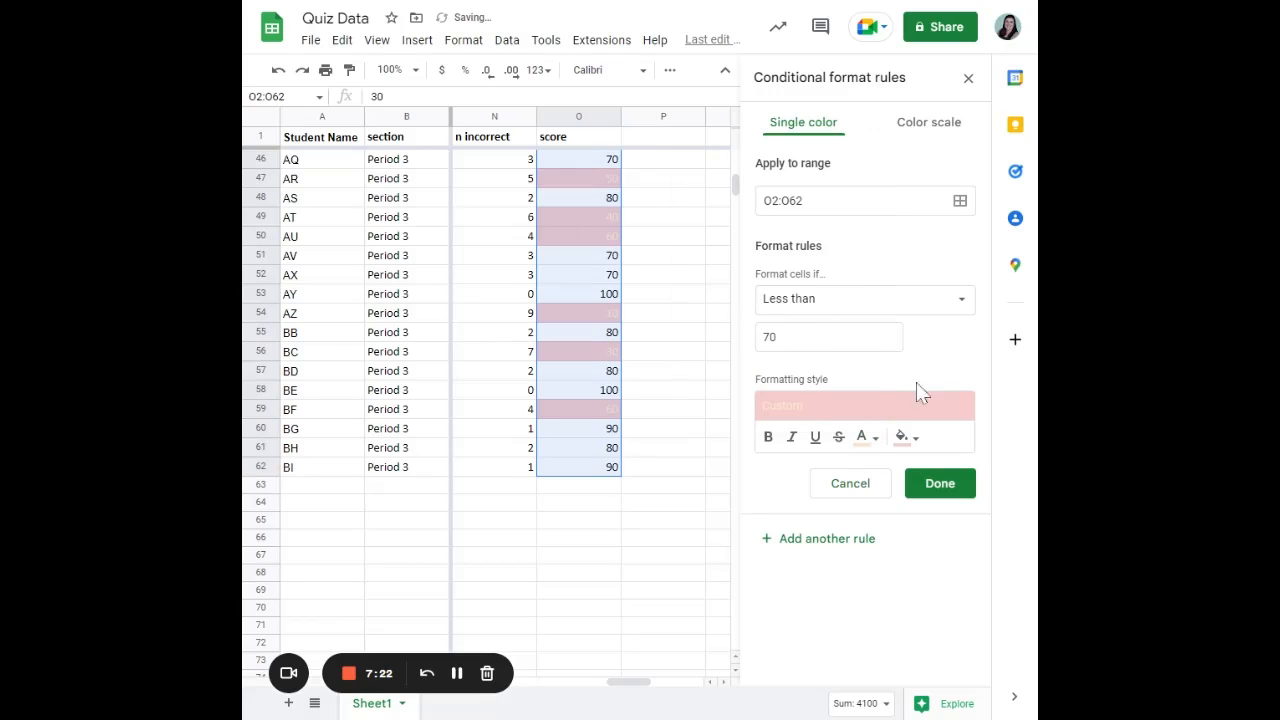
pyautogui.click(870, 442)
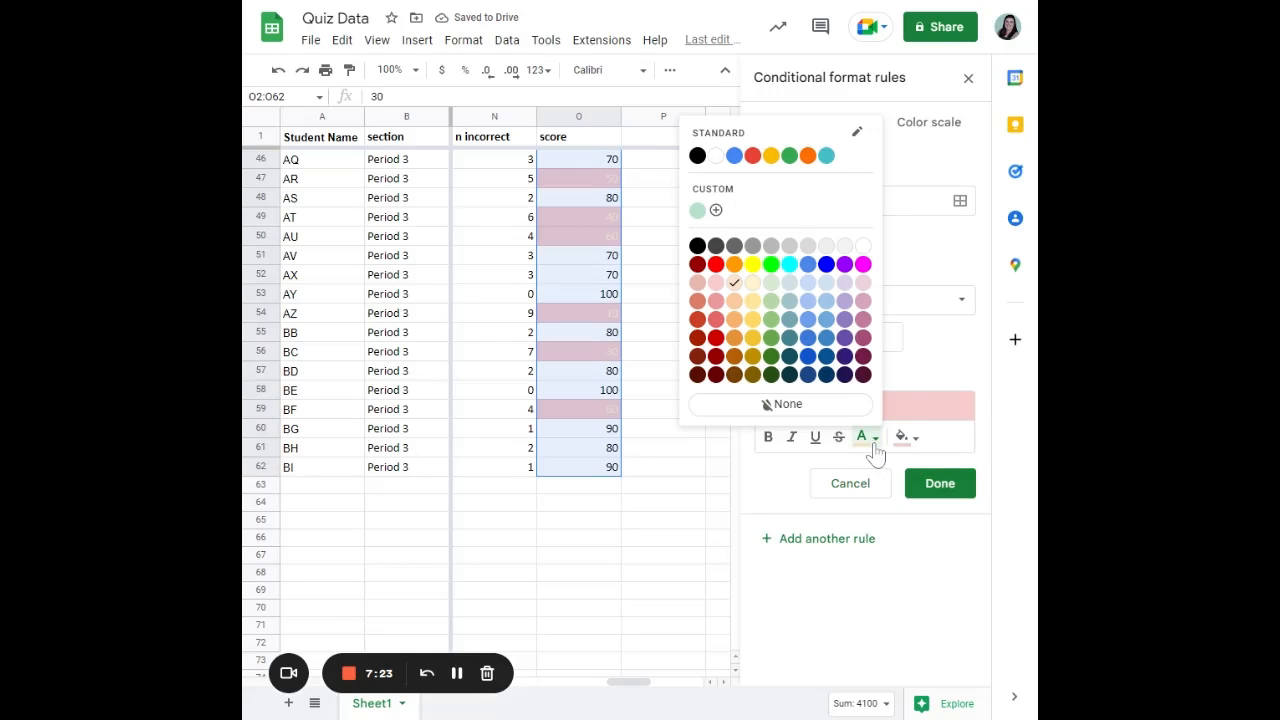
pyautogui.click(697, 156)
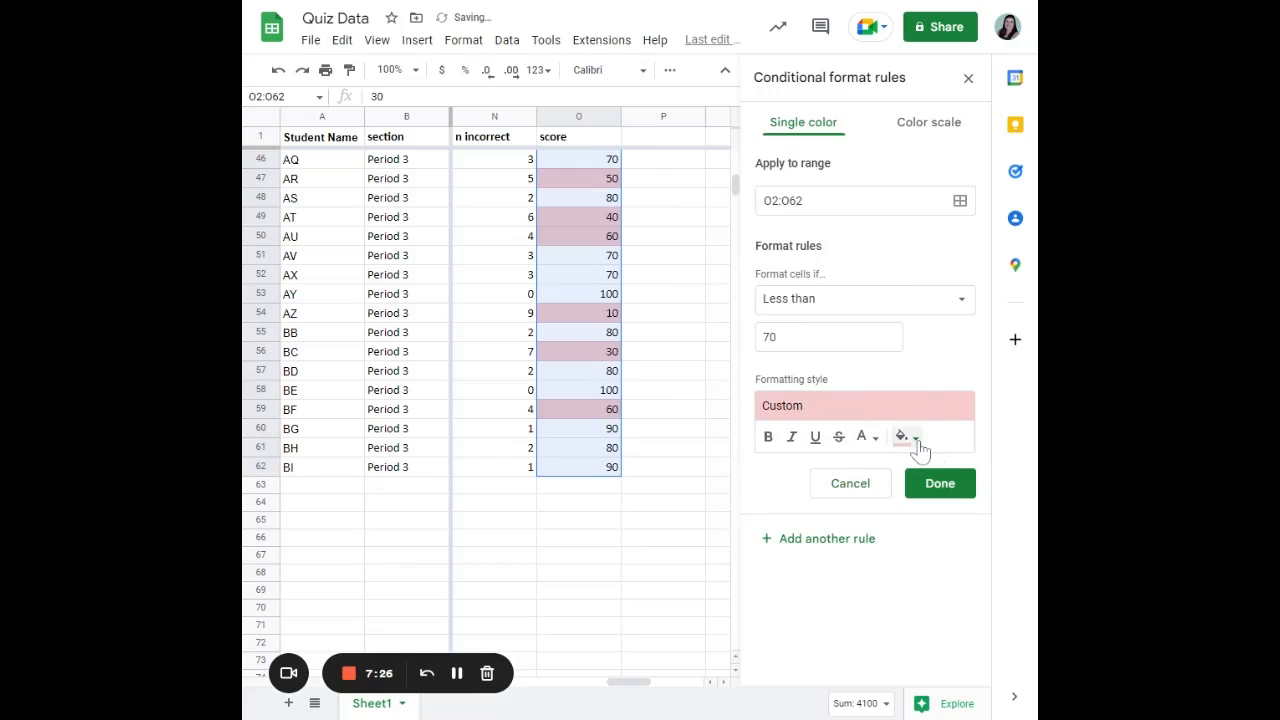
# Step: Give the score rule for values under 70 a light orange fill and save it
pyautogui.click(866, 437)
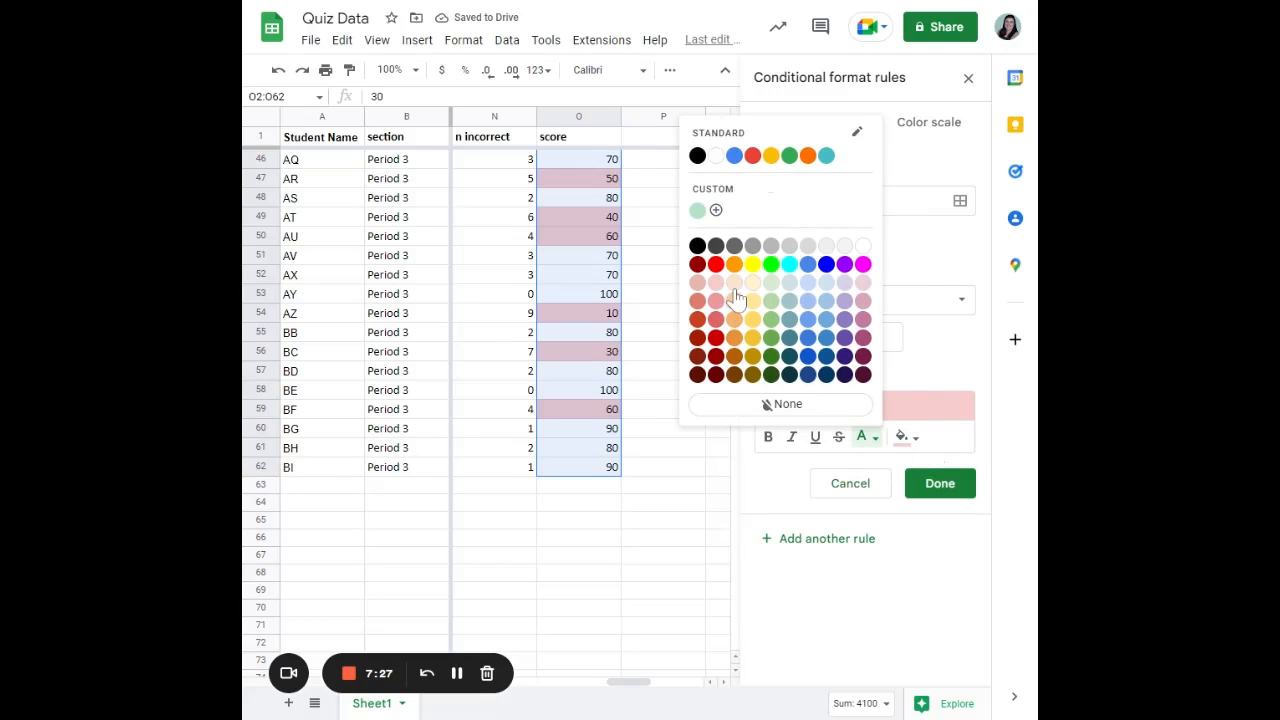
pyautogui.click(903, 437)
pyautogui.click(912, 440)
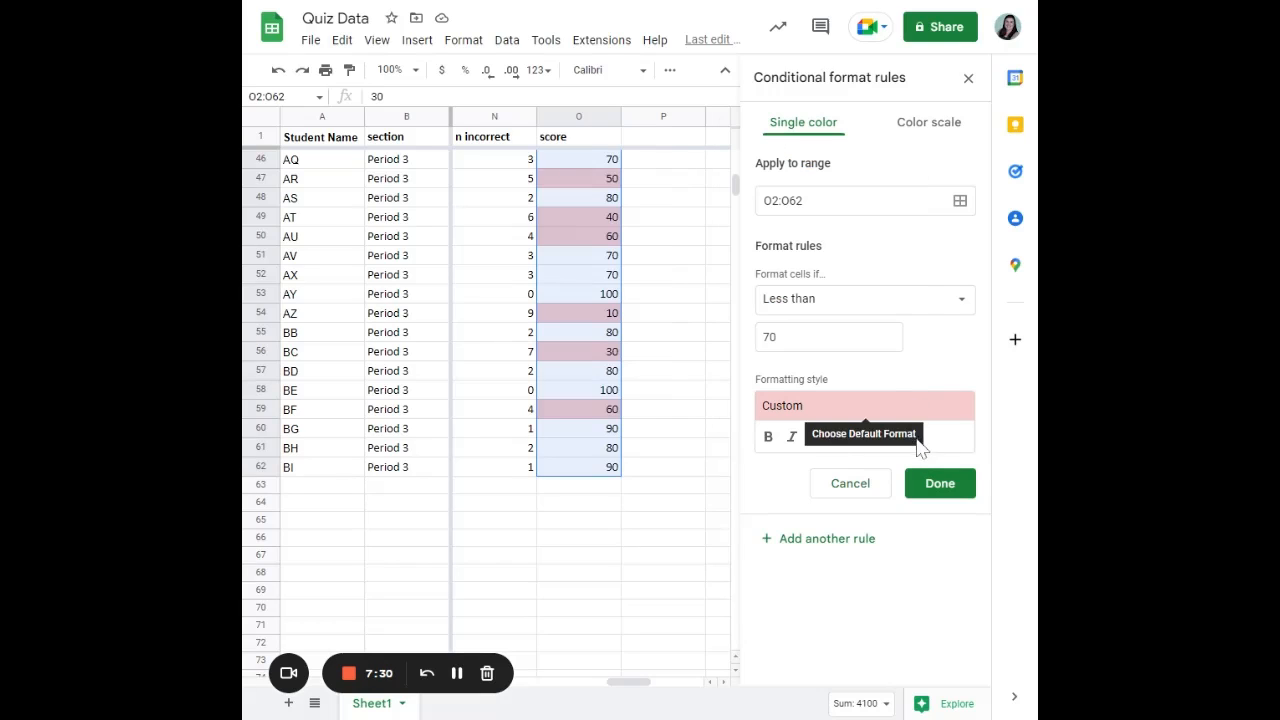
pyautogui.click(906, 445)
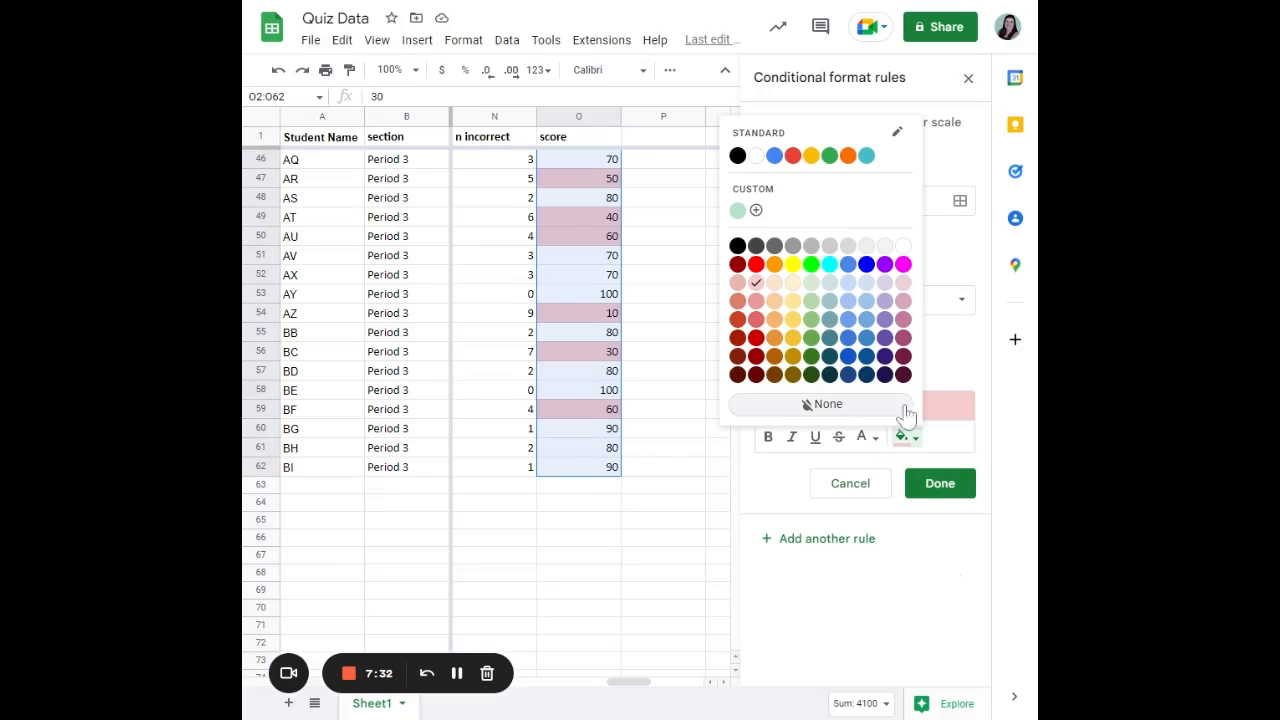
pyautogui.click(776, 286)
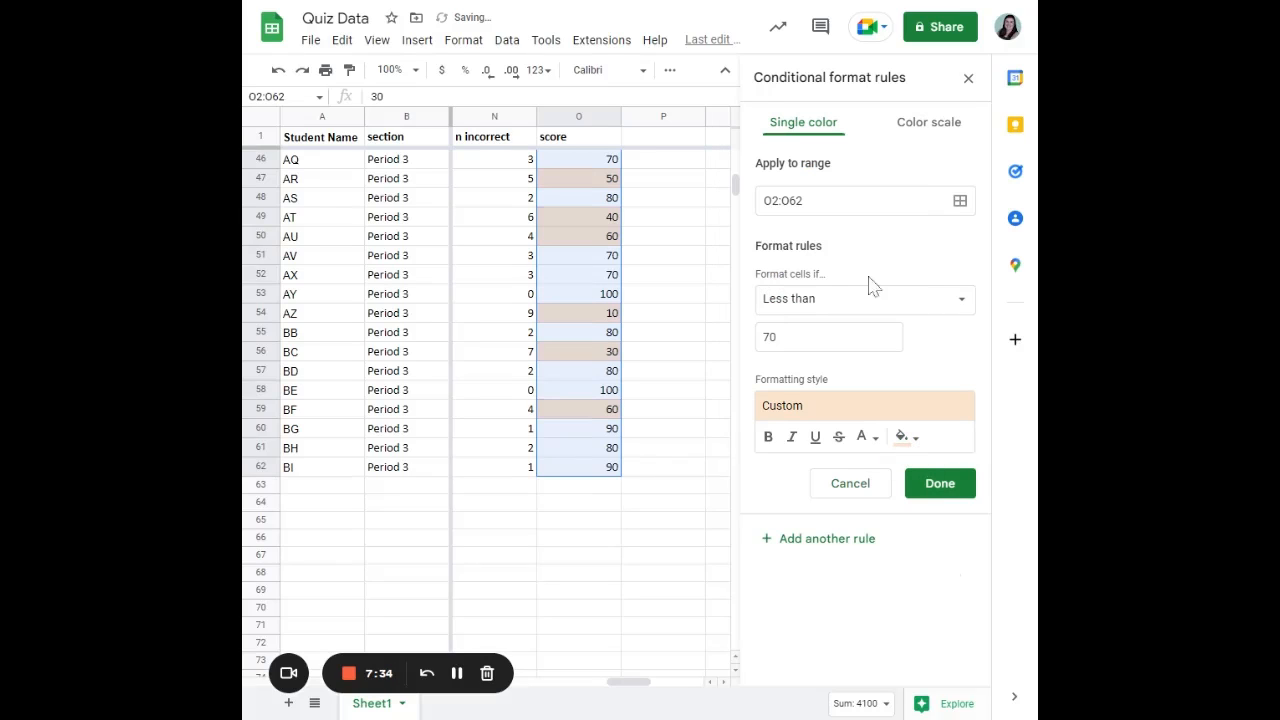
pyautogui.click(940, 484)
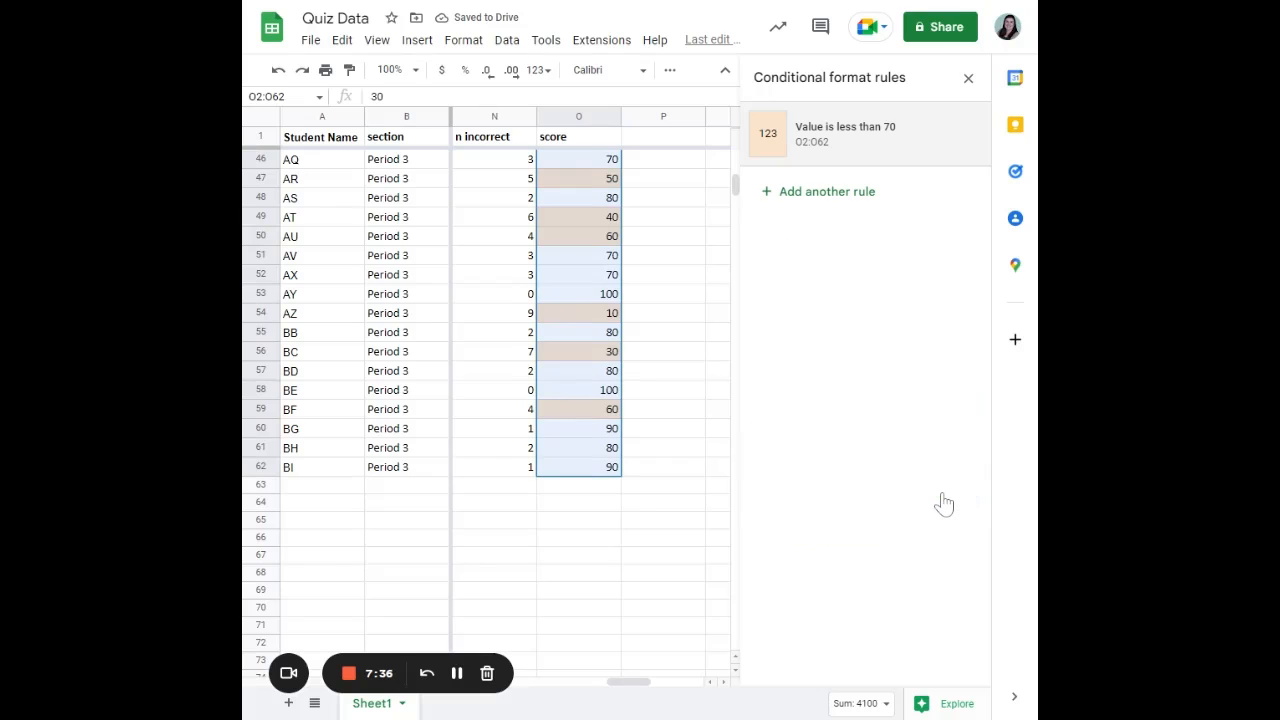
# Step: Close the conditional formatting rules and review the highlighting in the score column up to the first student
pyautogui.click(968, 78)
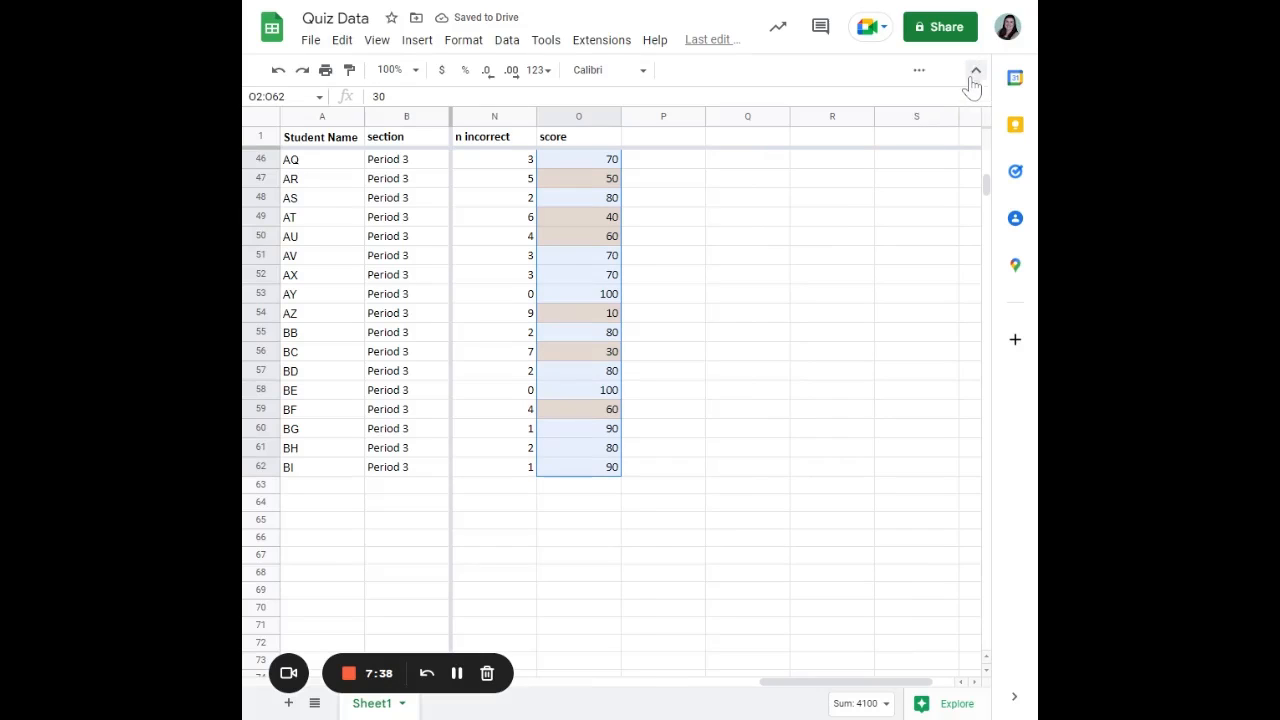
pyautogui.click(670, 578)
pyautogui.scroll(14, 571, 597)
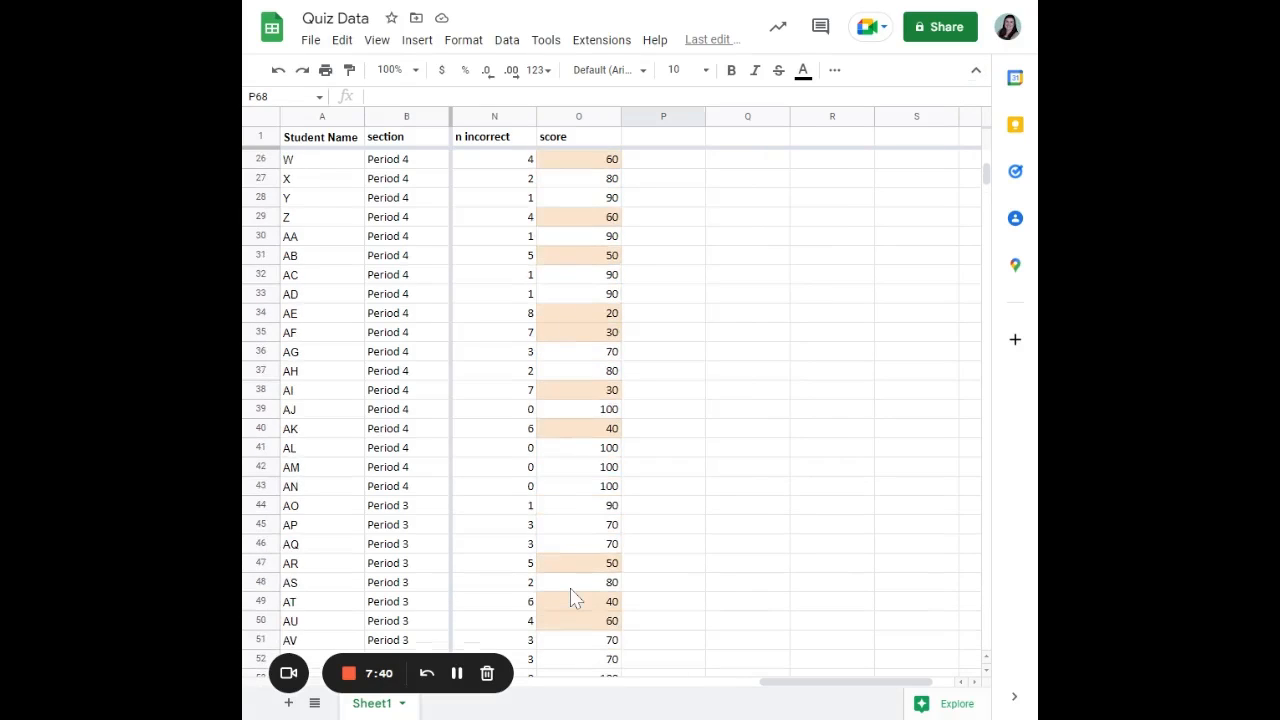
pyautogui.scroll(1, 575, 597)
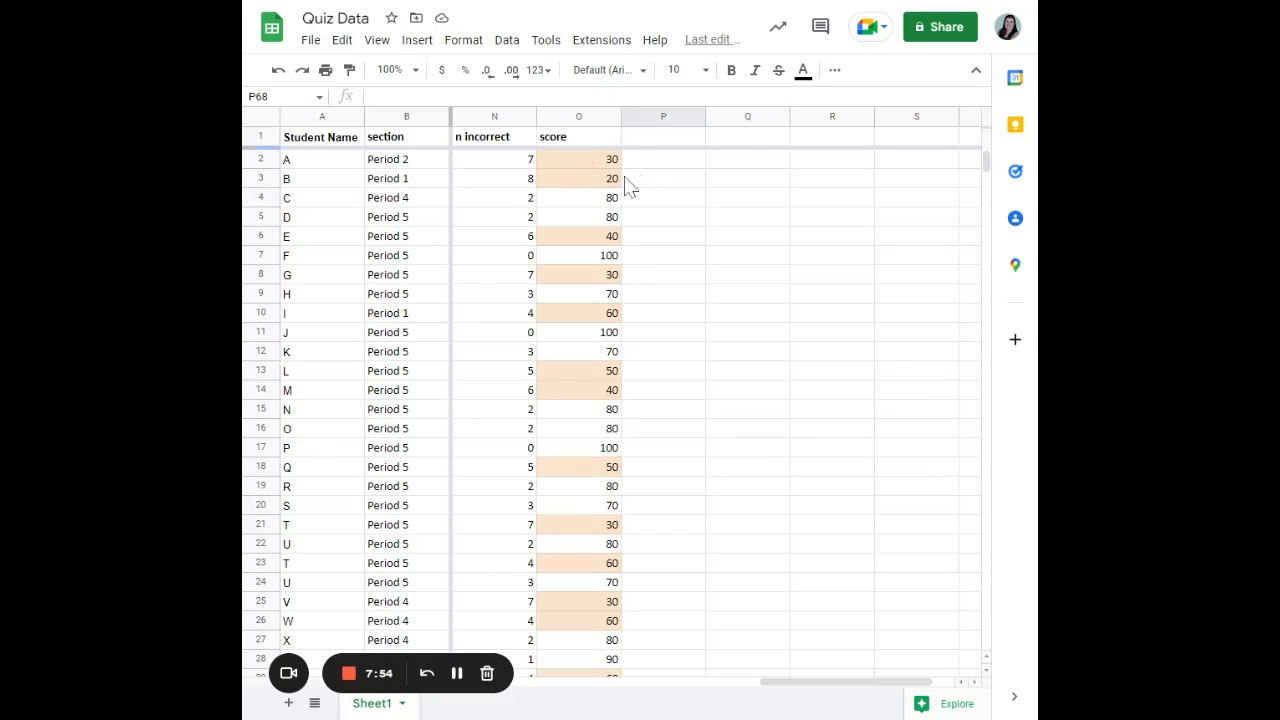
# Step: Open the saved Test Filter view and sort its score column in ascending order
pyautogui.click(463, 42)
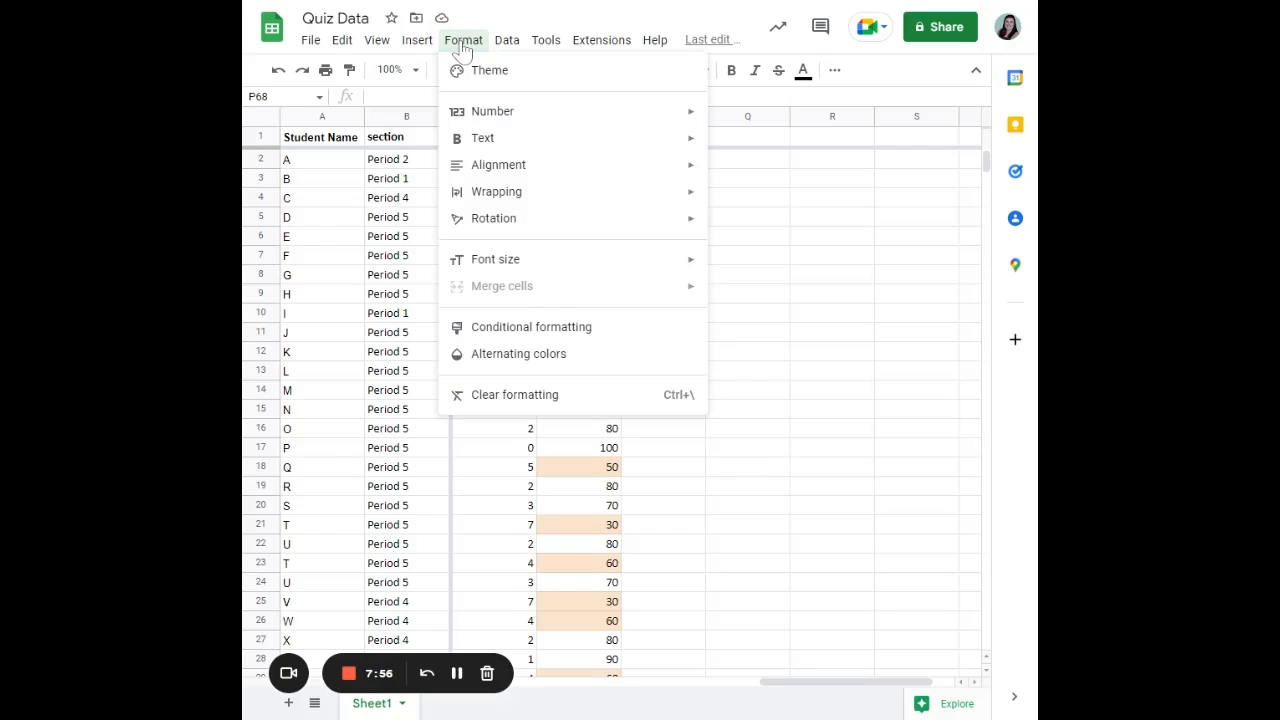
pyautogui.moveTo(505, 50)
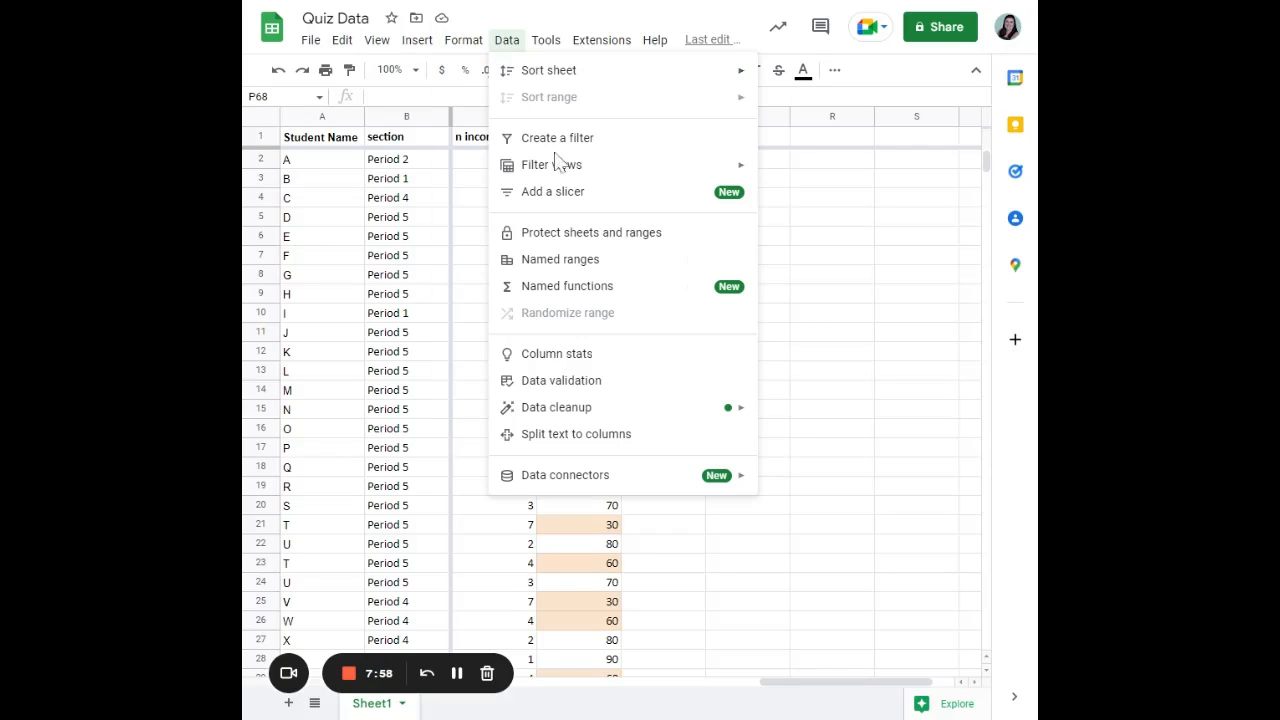
pyautogui.moveTo(563, 166)
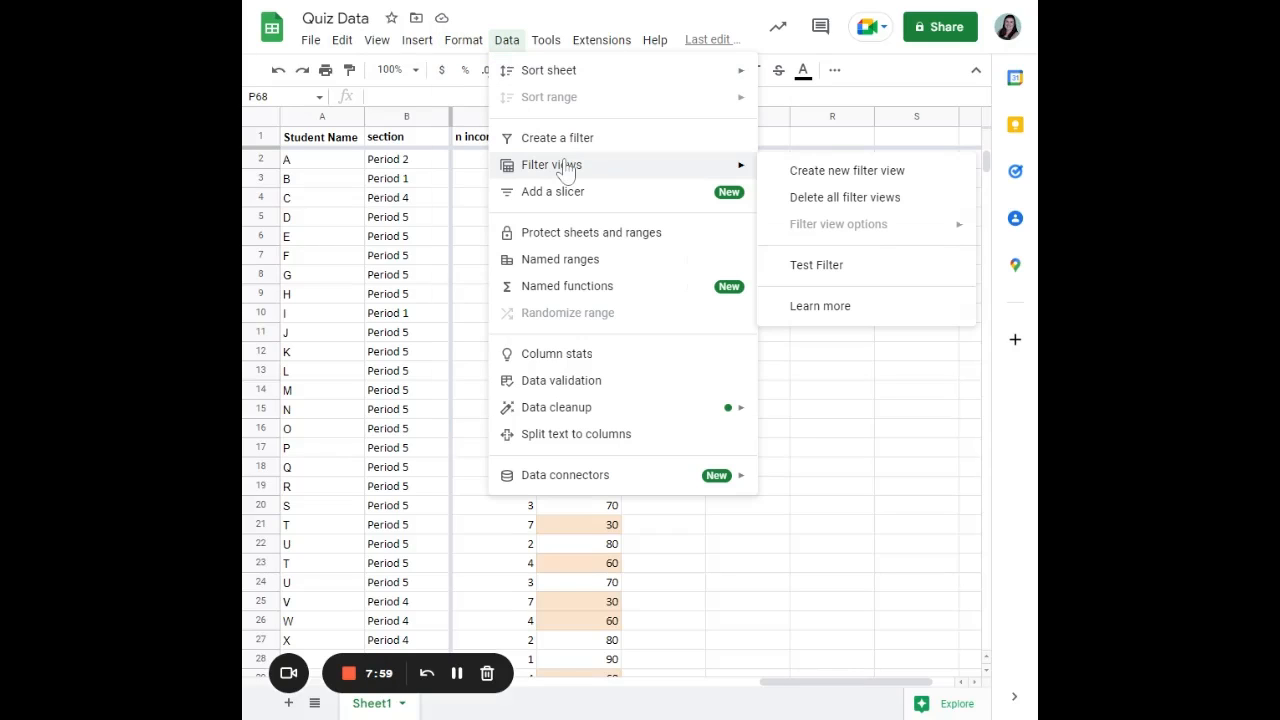
pyautogui.click(848, 270)
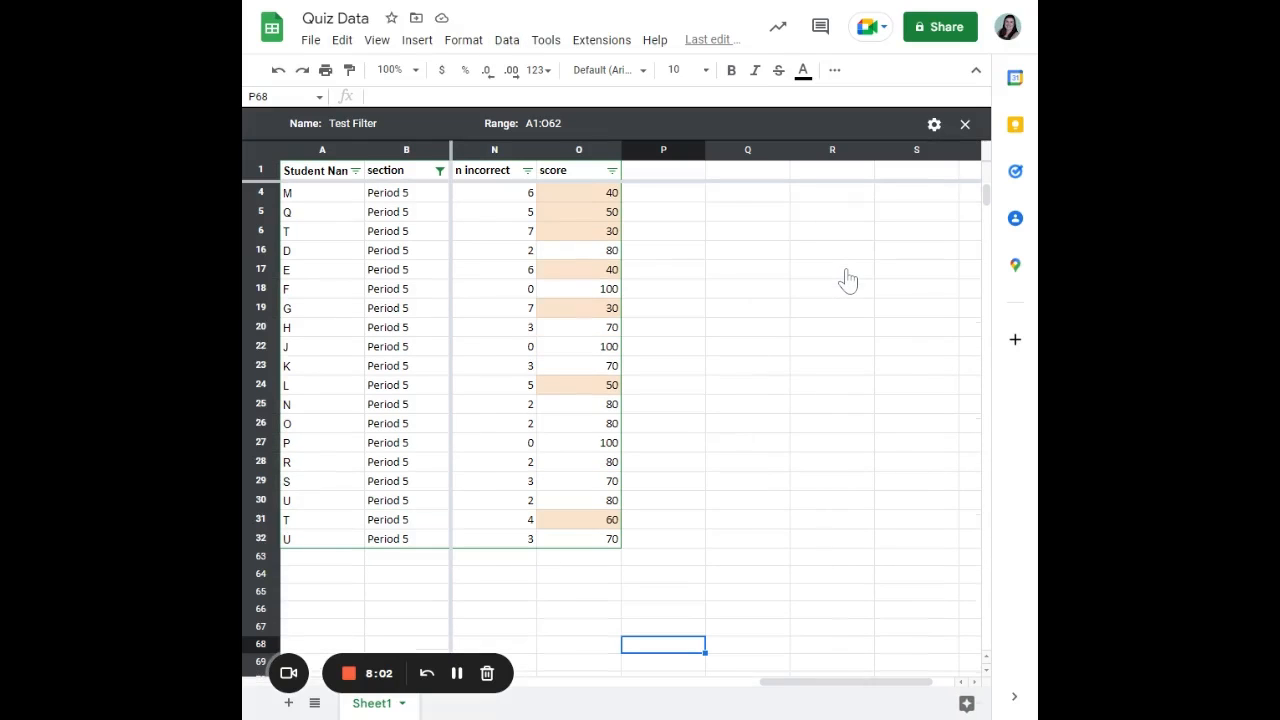
pyautogui.moveTo(886, 686); pyautogui.dragTo(838, 684)
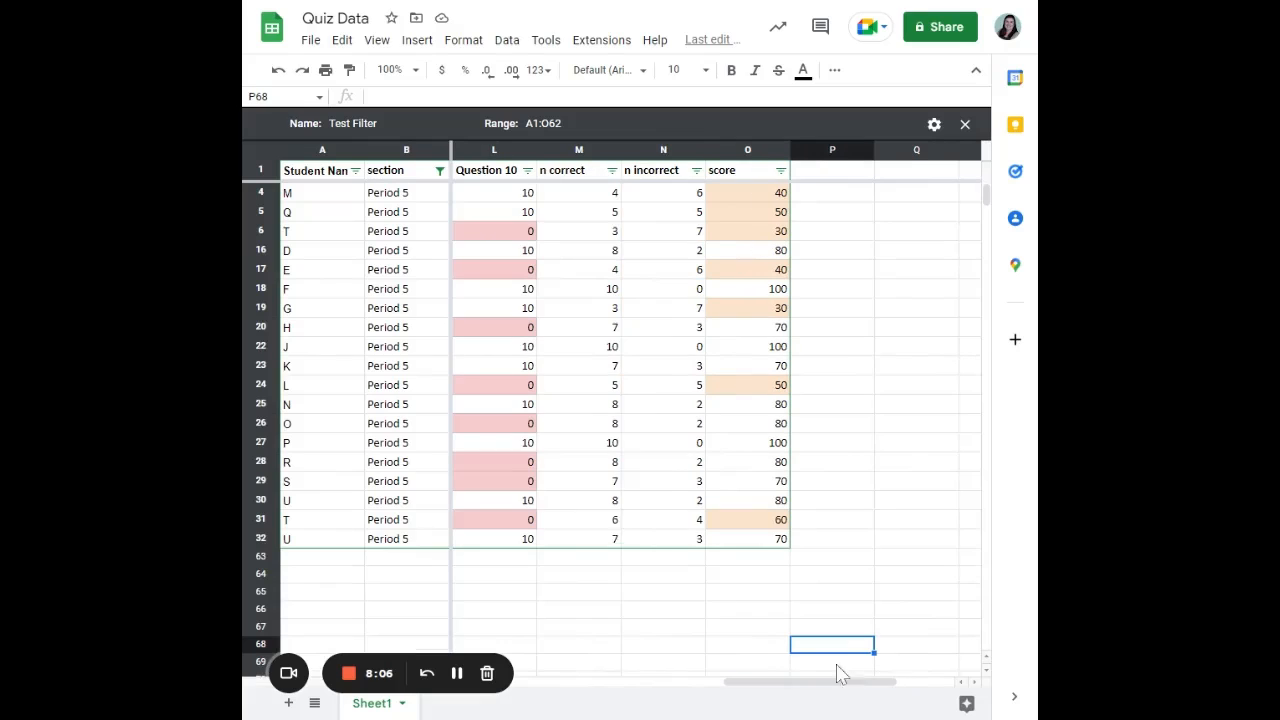
pyautogui.click(781, 171)
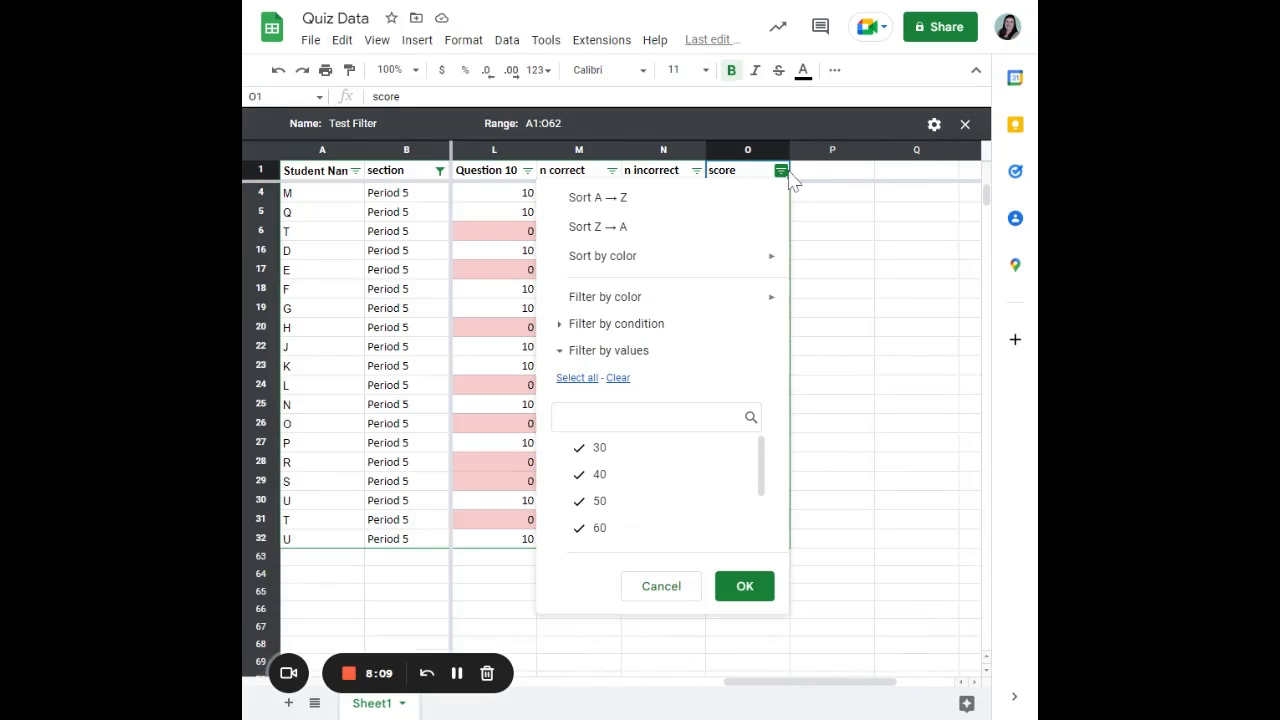
pyautogui.click(676, 200)
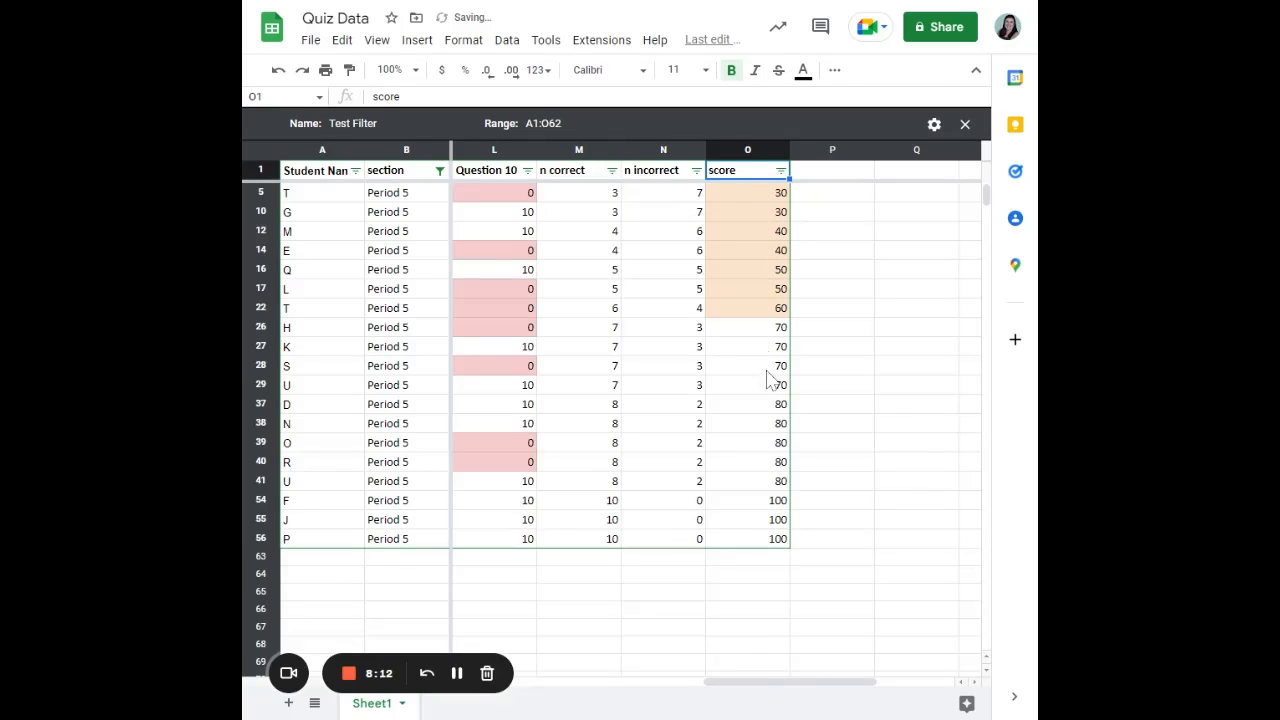
# Step: Review the sorted Period 5 results from Question 1 through the score column and close the filter view
pyautogui.moveTo(790, 690); pyautogui.dragTo(457, 674)
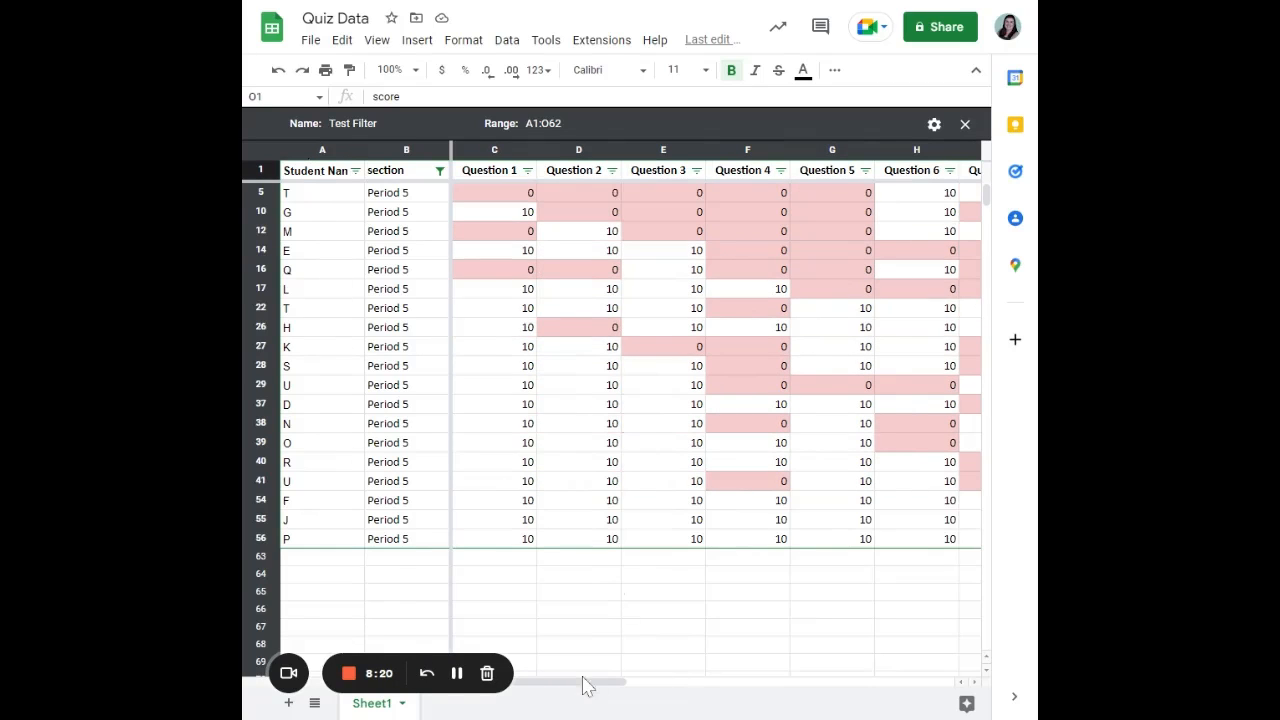
pyautogui.moveTo(586, 686)
pyautogui.mouseDown()
pyautogui.moveTo(806, 703)
pyautogui.moveTo(818, 680)
pyautogui.moveTo(831, 686)
pyautogui.moveTo(570, 673)
pyautogui.mouseUp()
pyautogui.moveTo(569, 686); pyautogui.dragTo(789, 691)
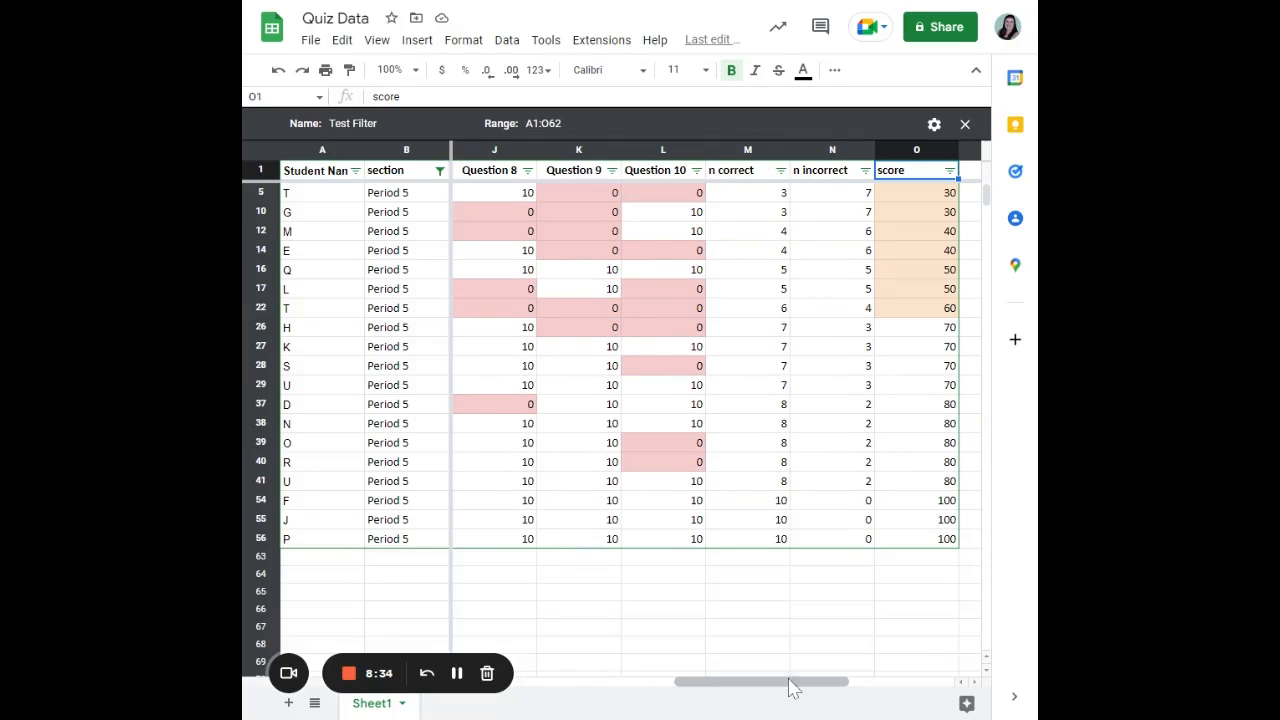
pyautogui.click(965, 126)
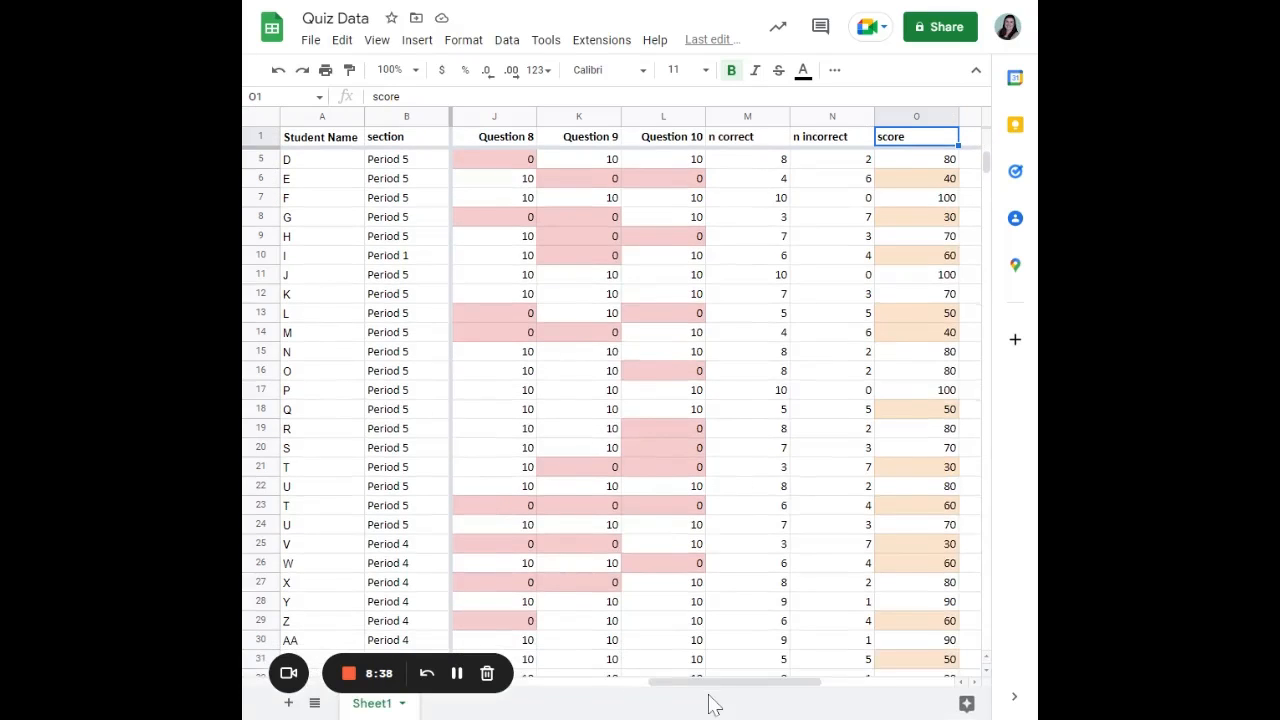
pyautogui.moveTo(711, 694); pyautogui.dragTo(823, 681)
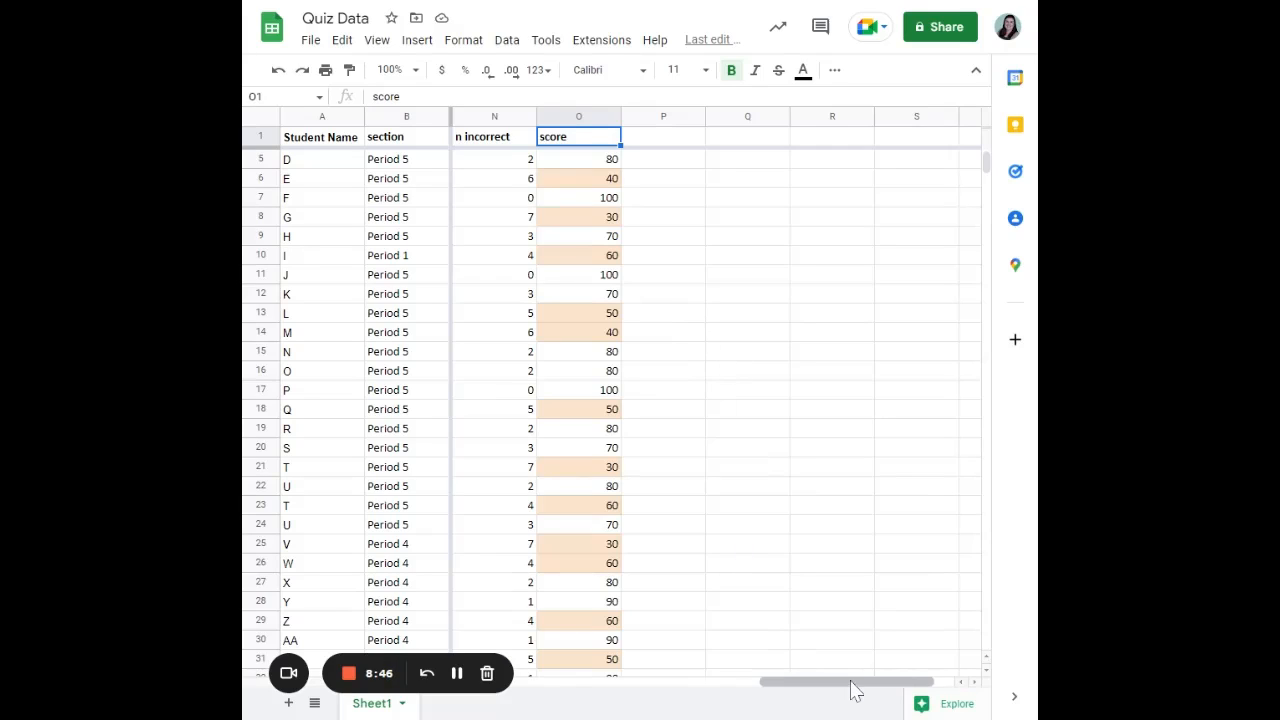
pyautogui.moveTo(848, 683); pyautogui.dragTo(569, 681)
pyautogui.moveTo(580, 582); pyautogui.dragTo(940, 544)
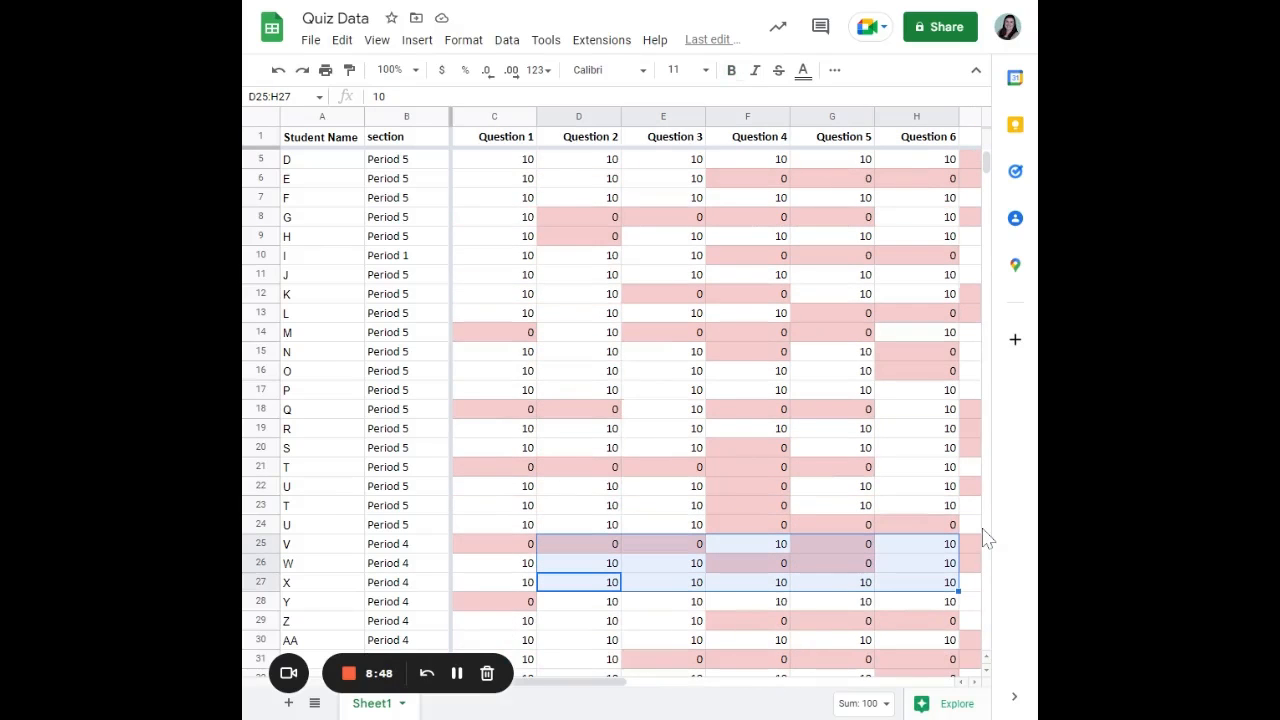
pyautogui.click(676, 430)
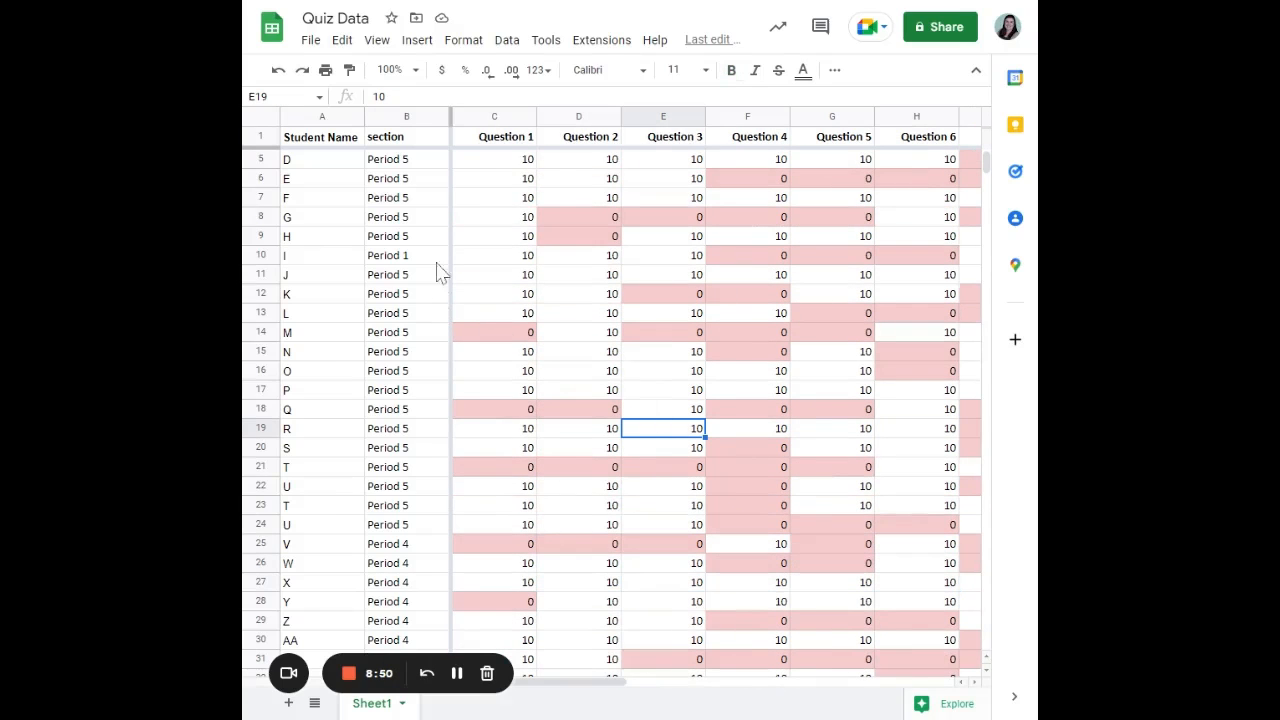
pyautogui.click(490, 112)
pyautogui.rightClick(490, 110)
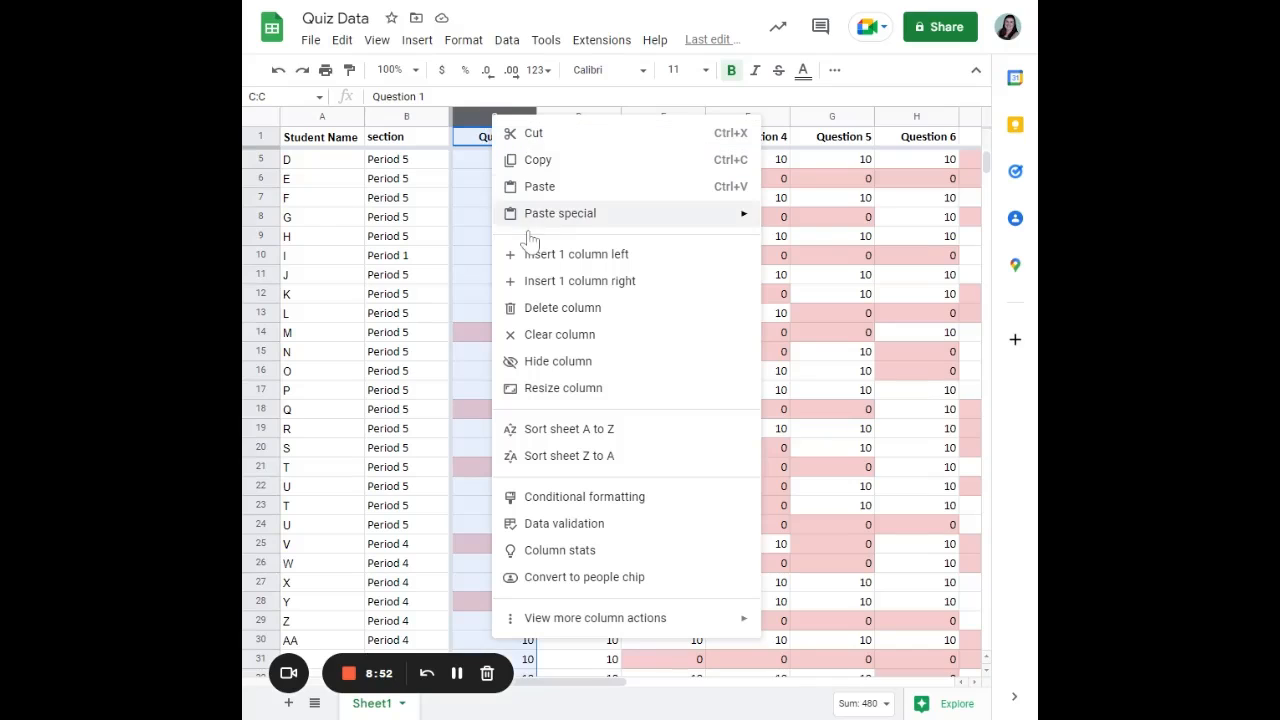
pyautogui.moveTo(540, 220)
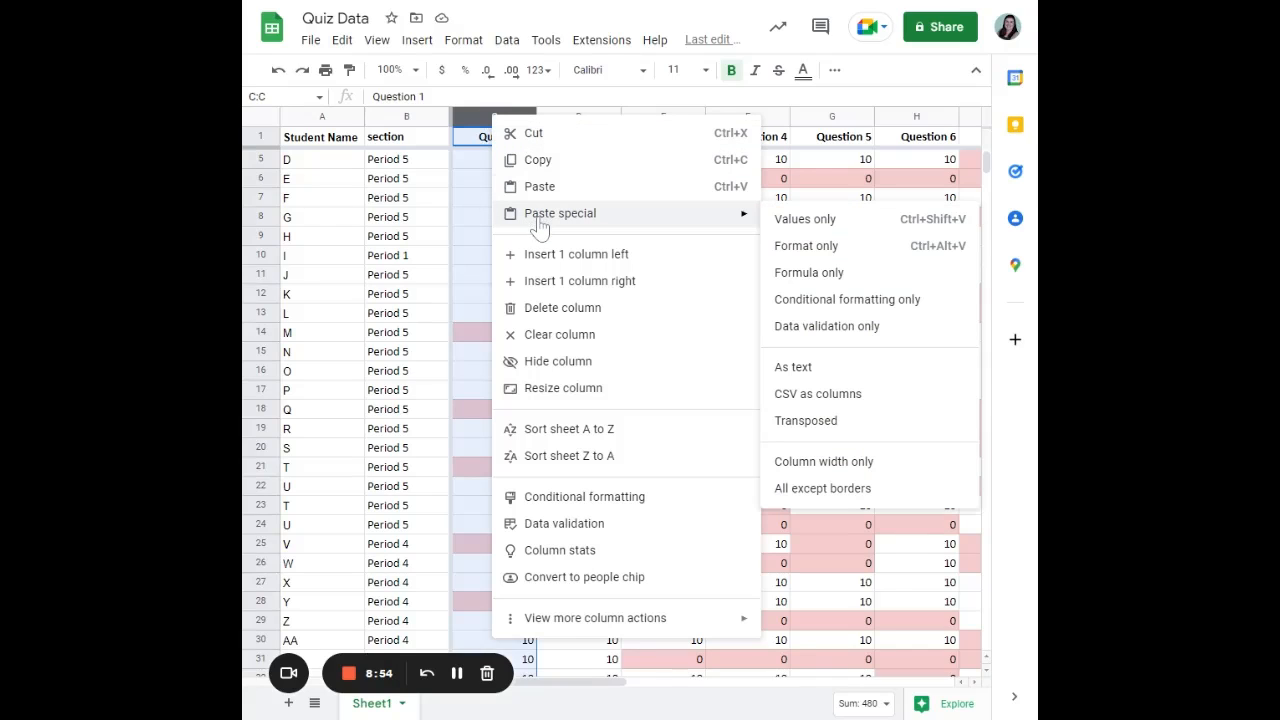
pyautogui.click(925, 428)
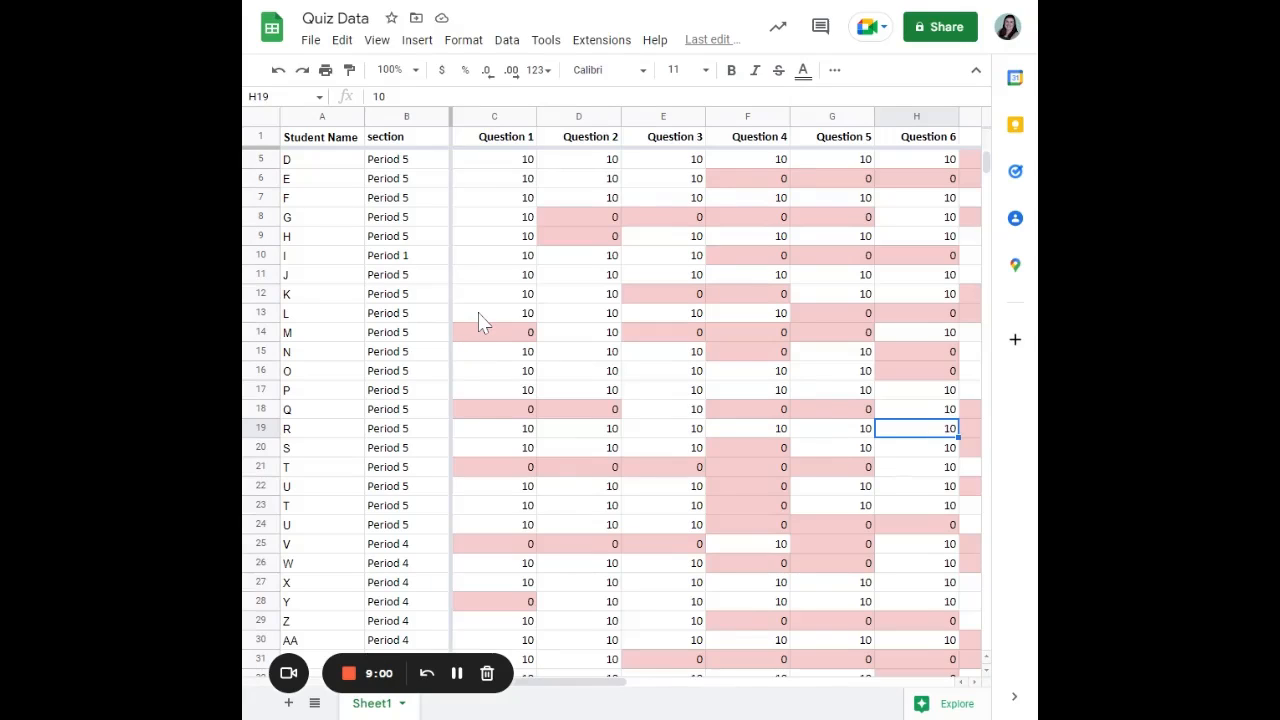
# Step: Insert a column to the left of Question 1 and enter "Stauts" as its header
pyautogui.click(500, 116)
pyautogui.rightClick(501, 117)
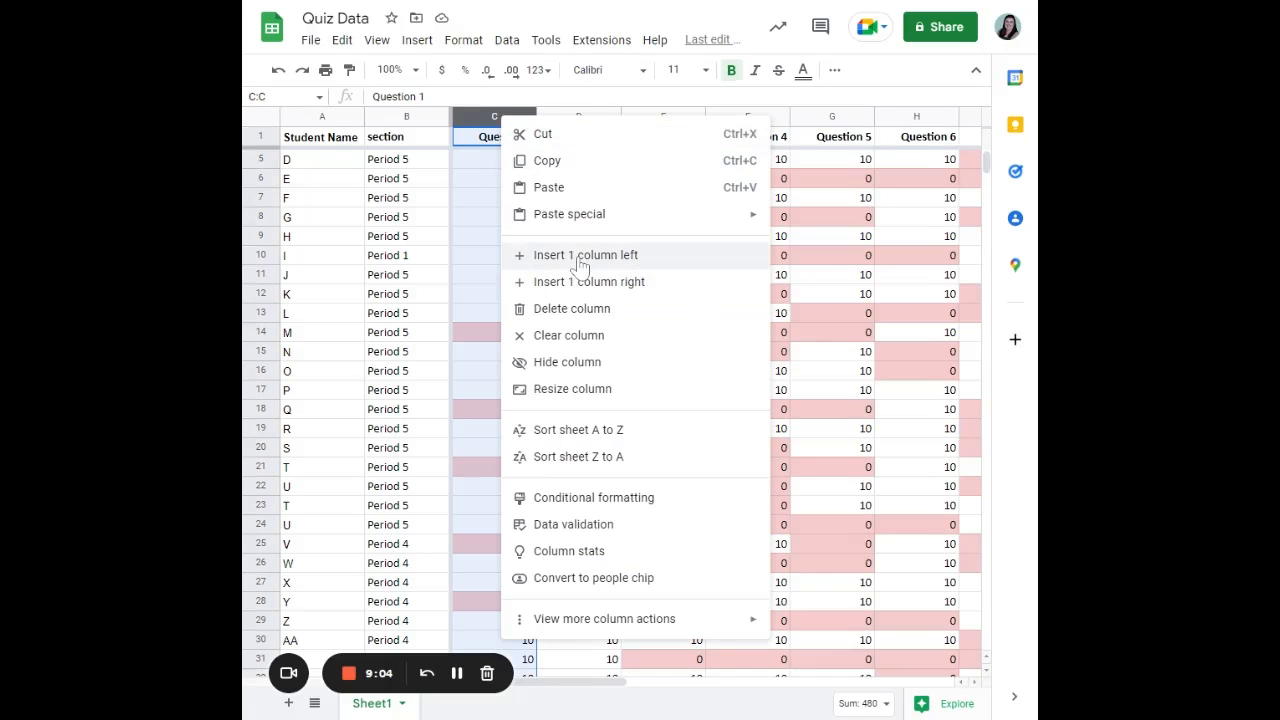
pyautogui.click(582, 258)
pyautogui.click(485, 143)
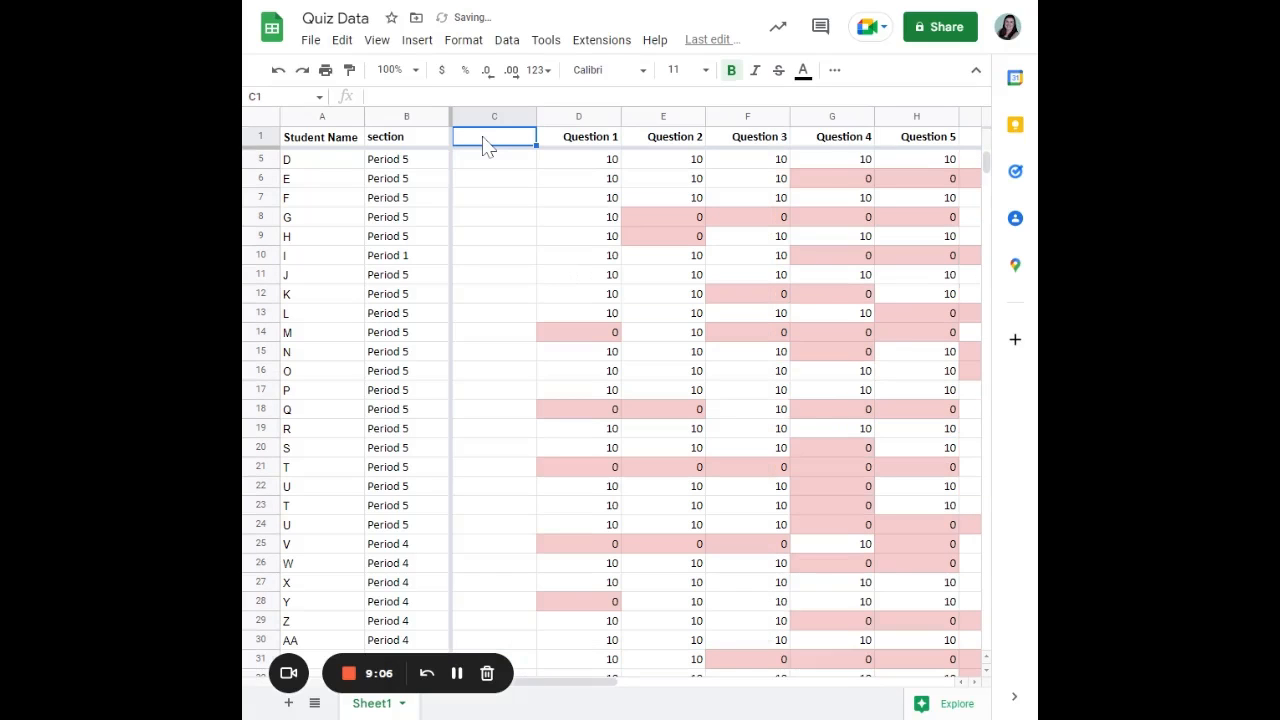
pyautogui.write('Stauts')
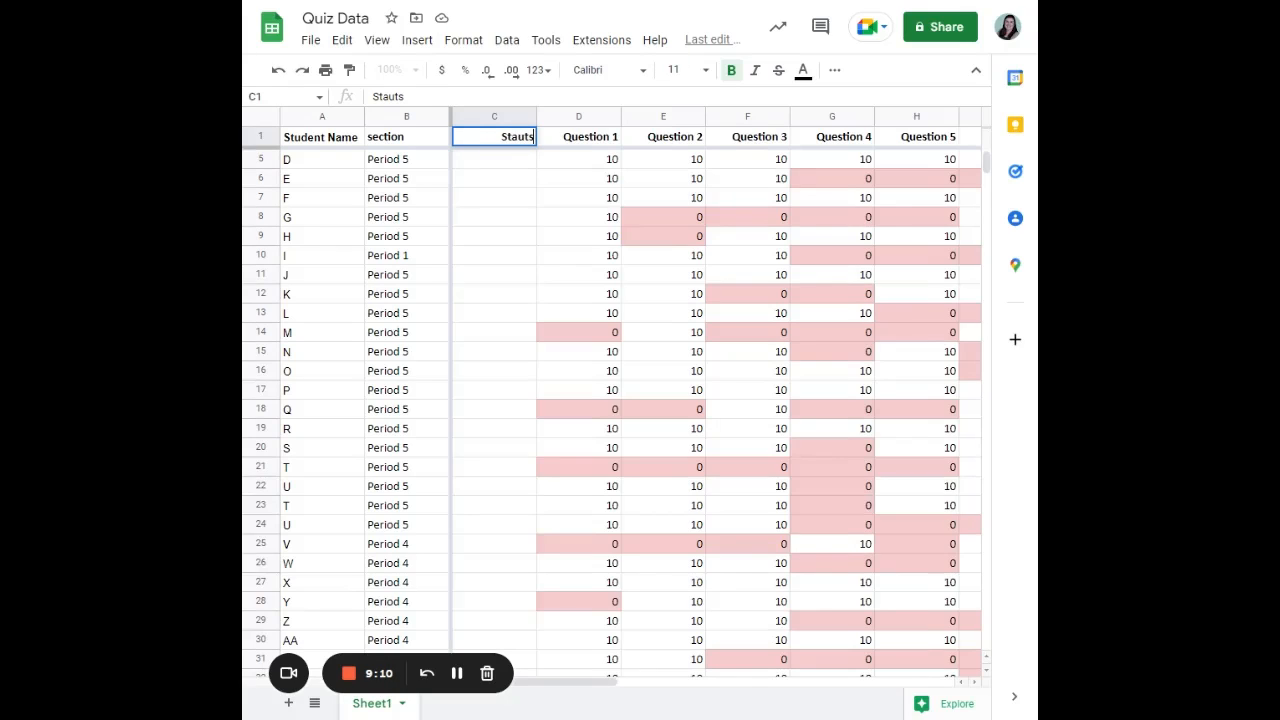
pyautogui.click(518, 163)
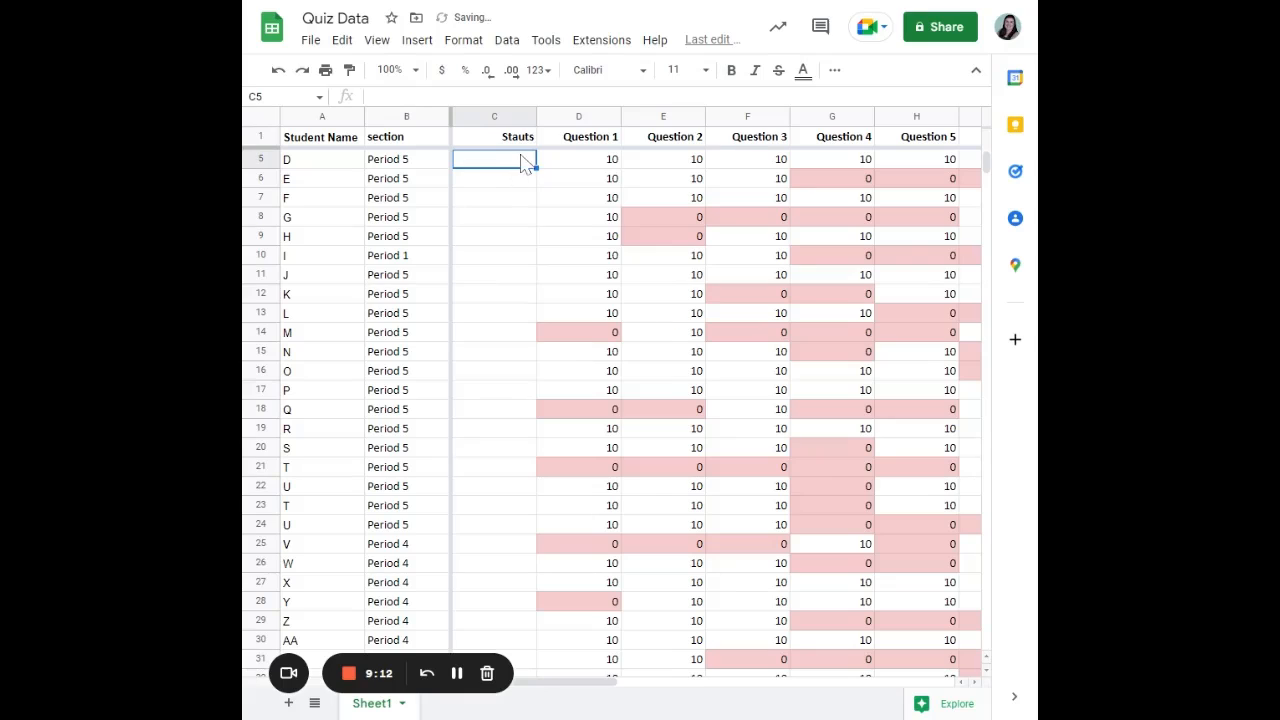
# Step: Select the empty status cells C2:C62 and start data validation for them
pyautogui.moveTo(518, 170); pyautogui.dragTo(512, 400)
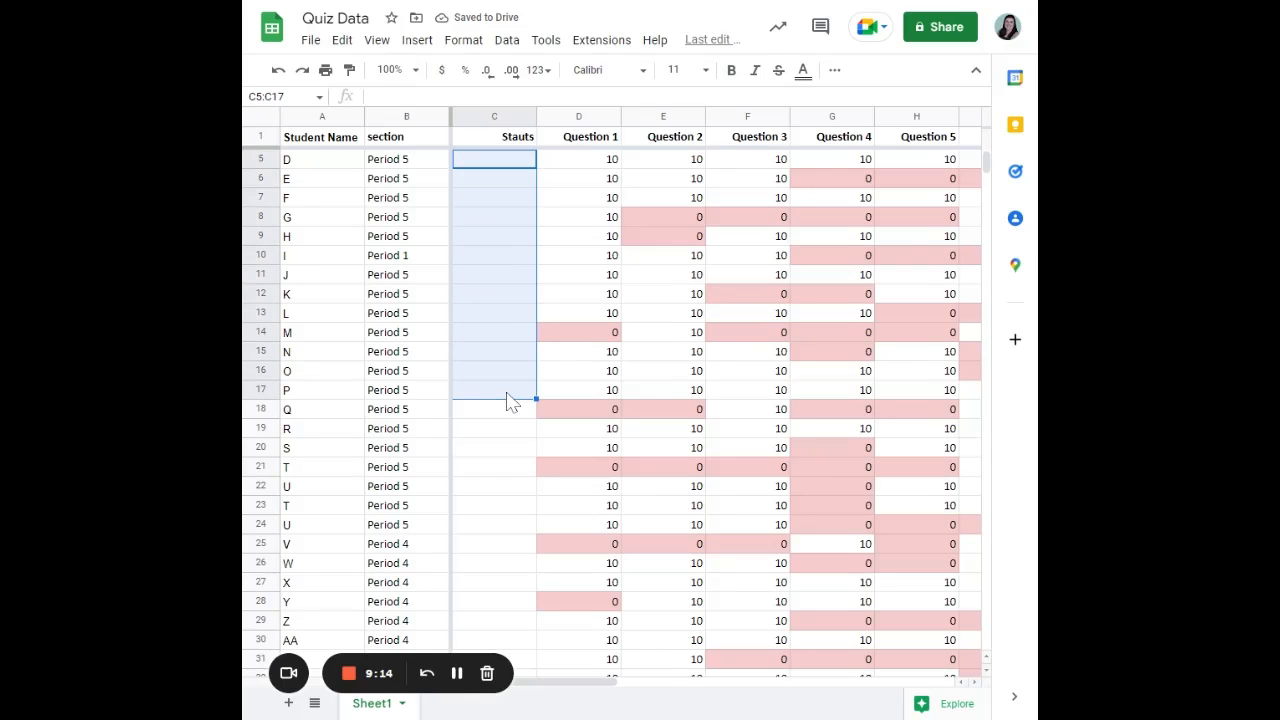
pyautogui.scroll(1, 510, 401)
pyautogui.moveTo(493, 164); pyautogui.dragTo(505, 504)
pyautogui.scroll(-10, 496, 383)
pyautogui.rightClick(491, 200)
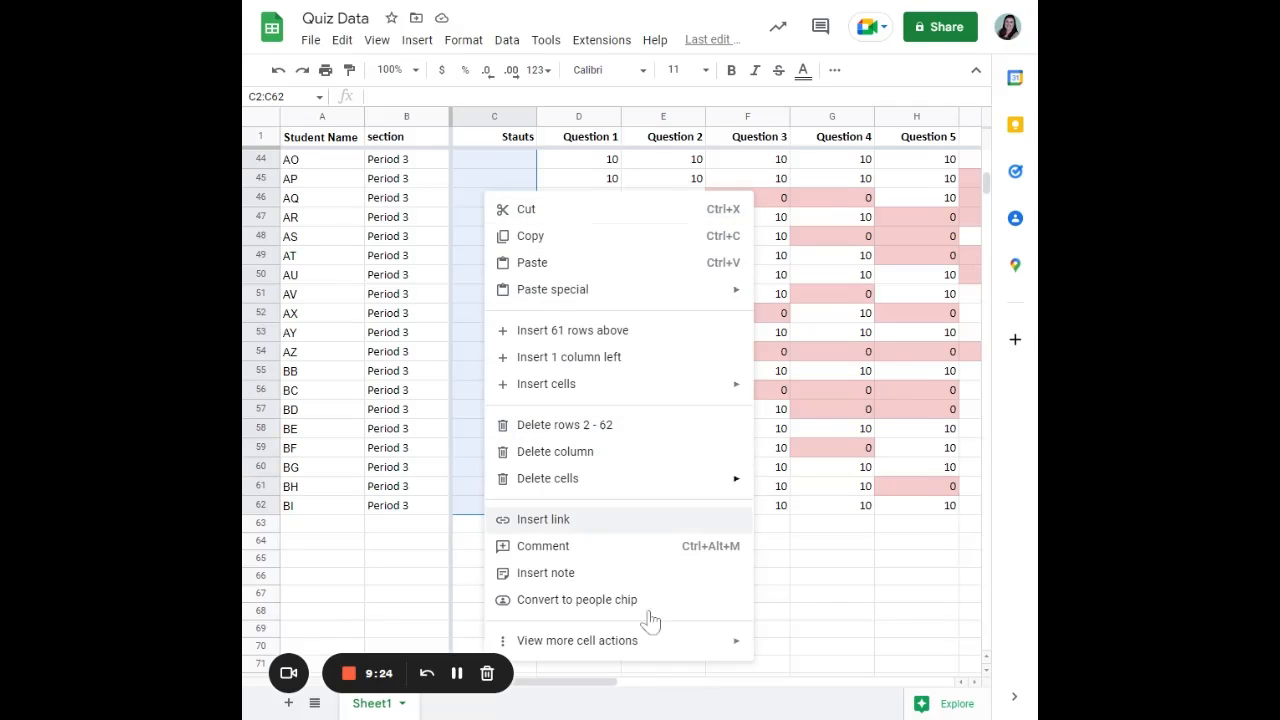
pyautogui.moveTo(666, 650)
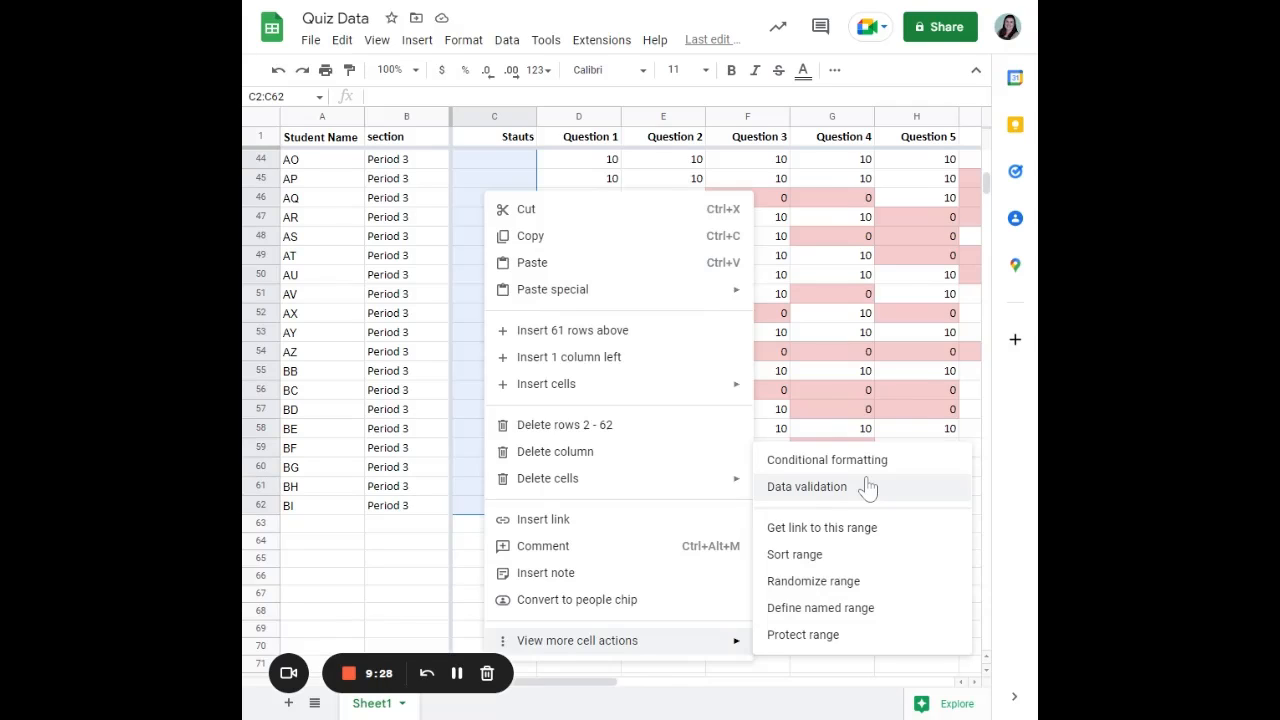
pyautogui.click(505, 40)
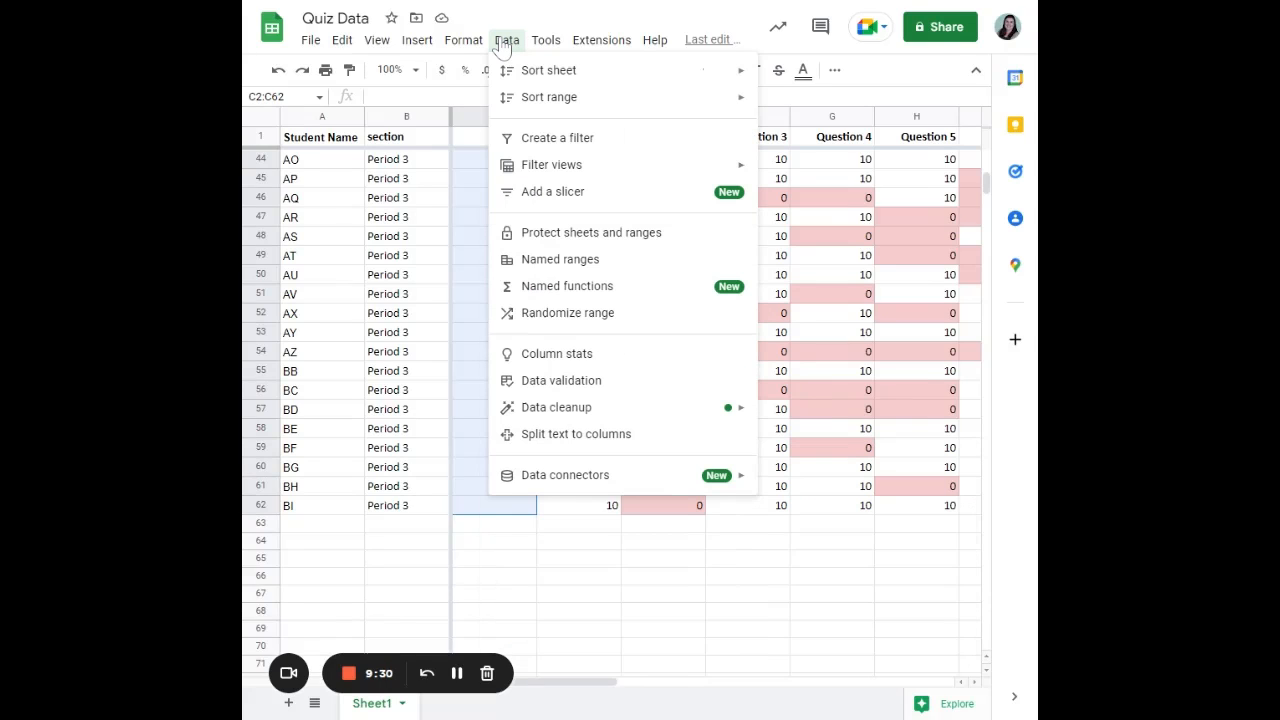
pyautogui.click(589, 385)
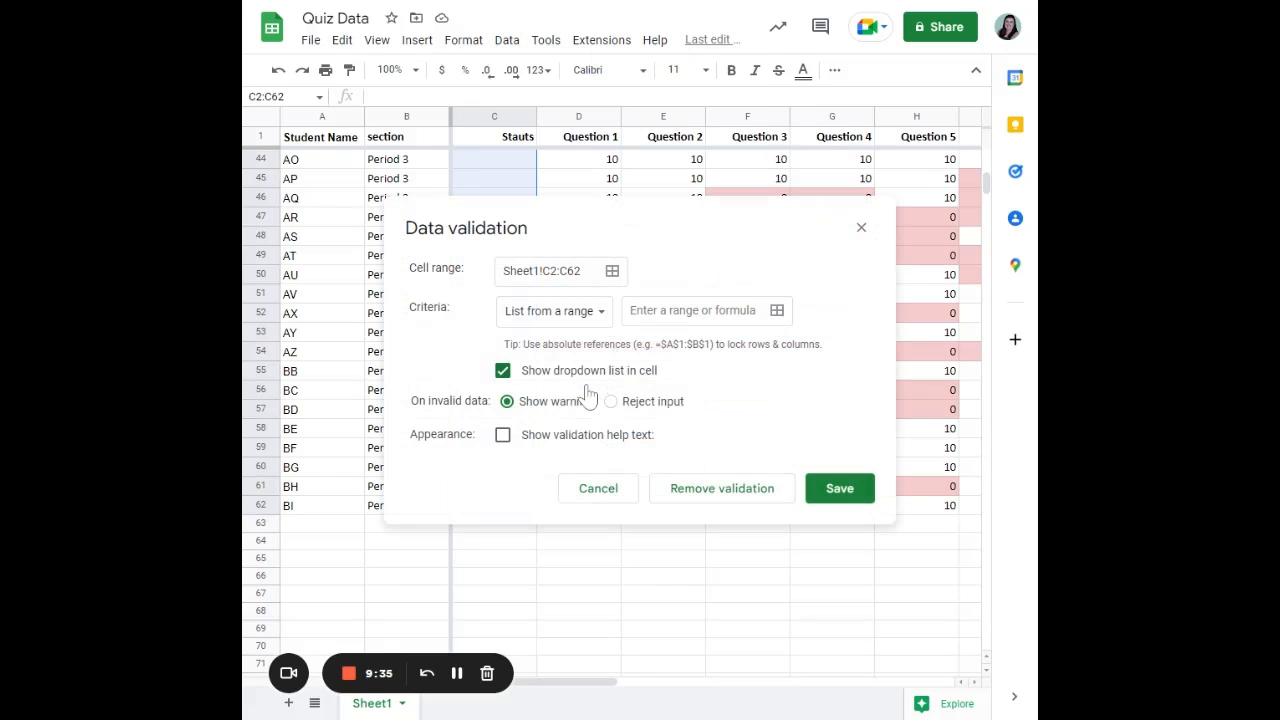
# Step: Give the status cells a dropdown from a list of items with Tutorials, Retake and Move On, and save it
pyautogui.click(597, 314)
pyautogui.click(591, 345)
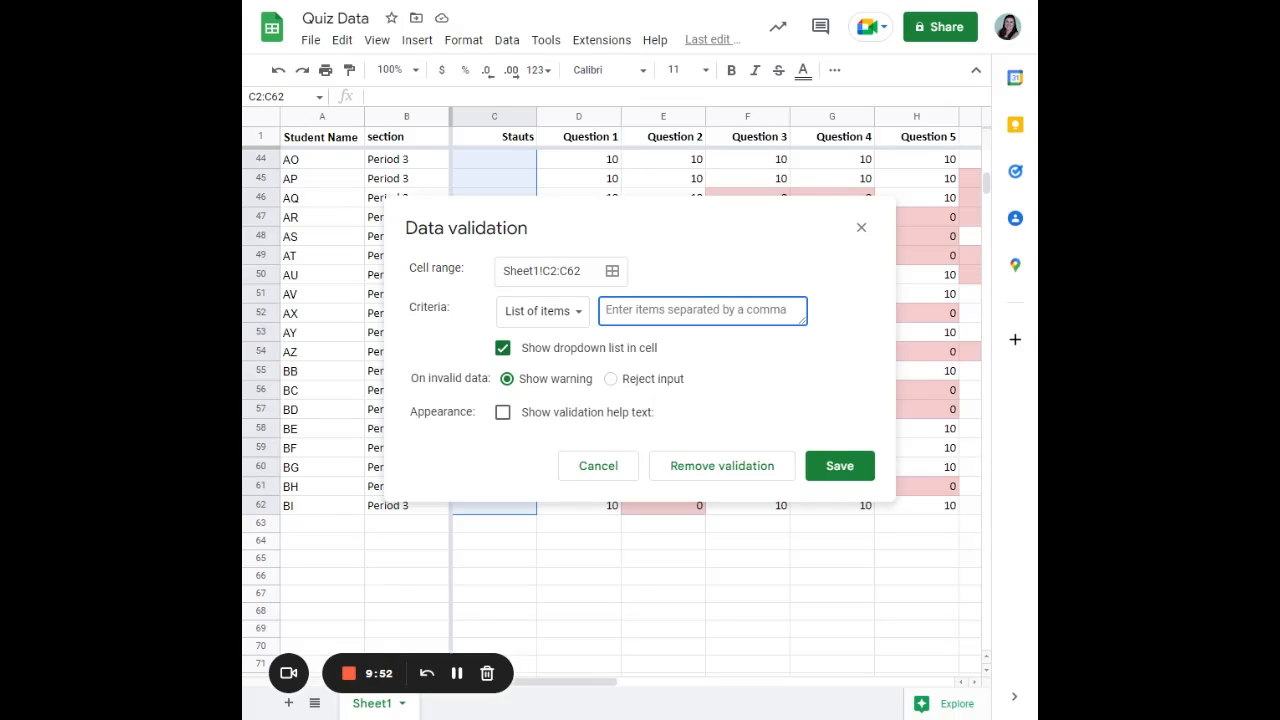
pyautogui.write('Tutorials,')
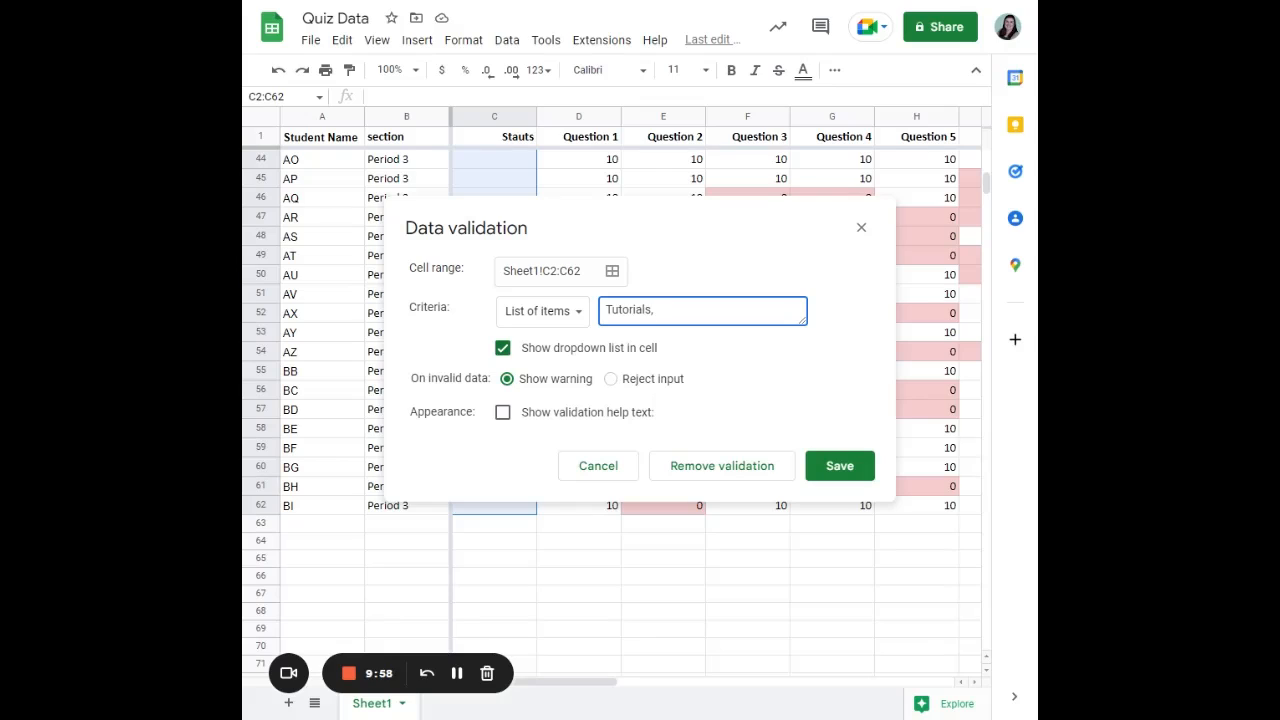
pyautogui.write(' Retake, Move On')
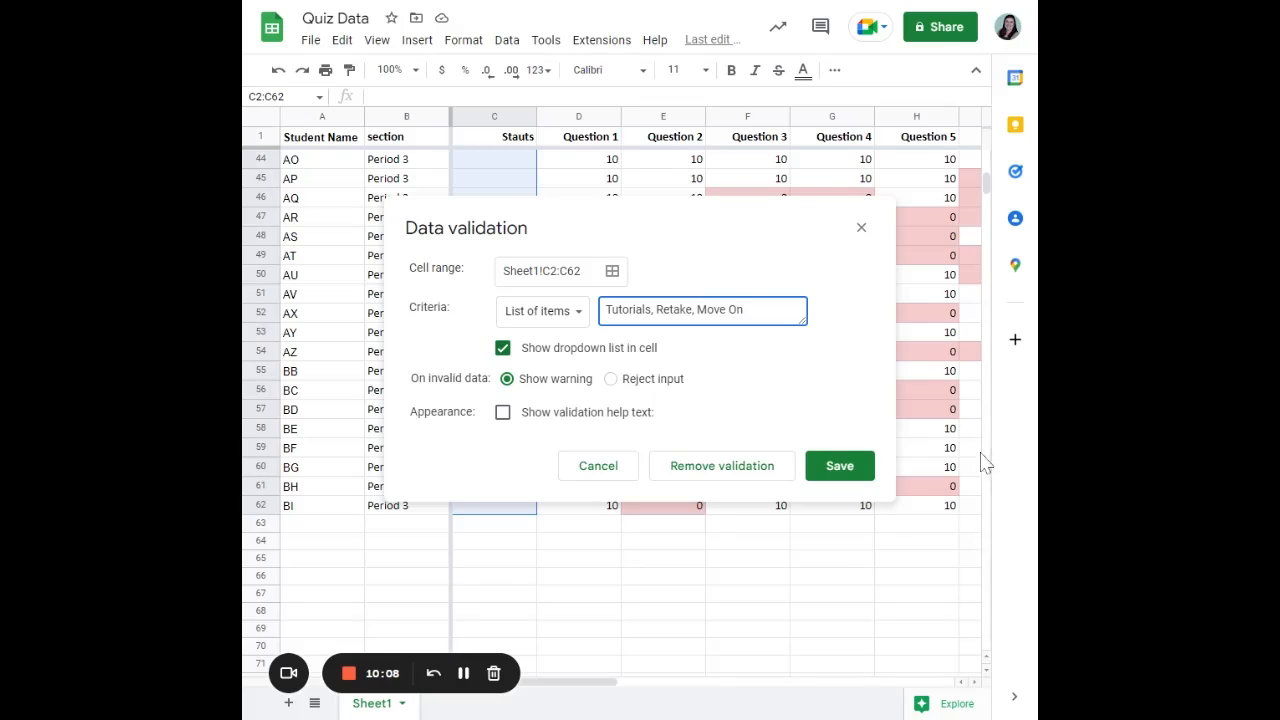
pyautogui.click(852, 472)
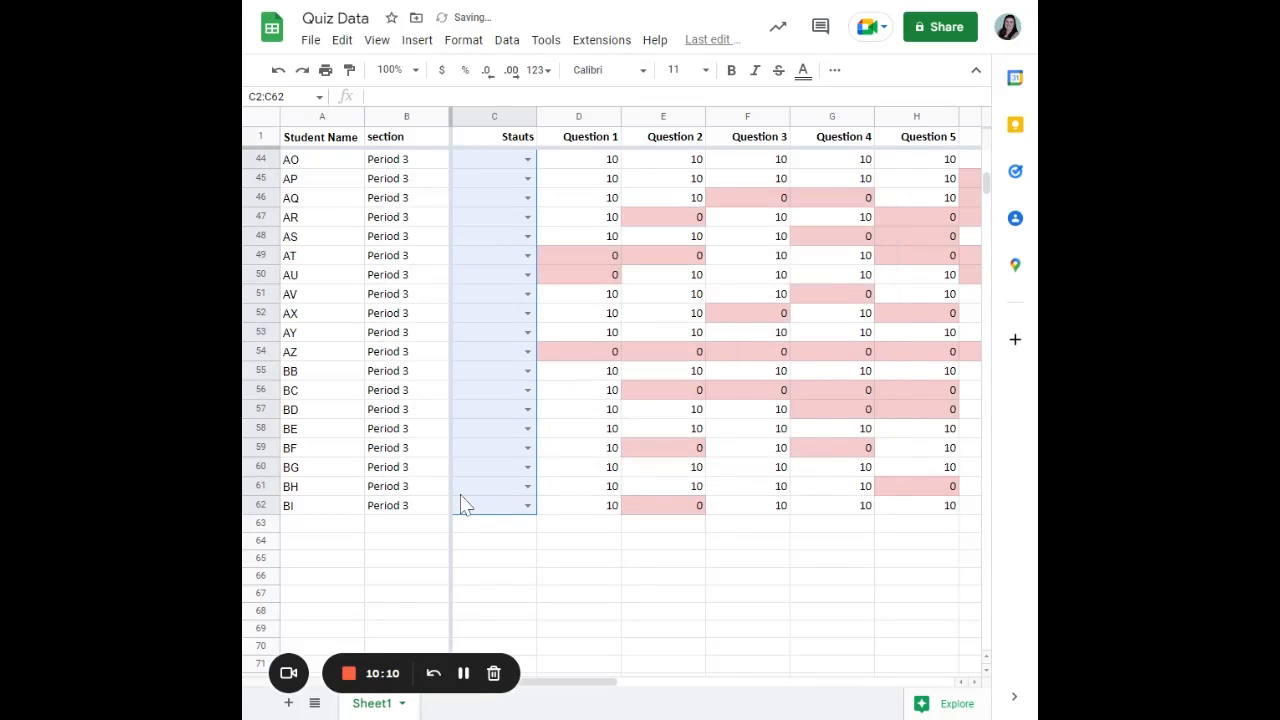
pyautogui.scroll(10, 460, 500)
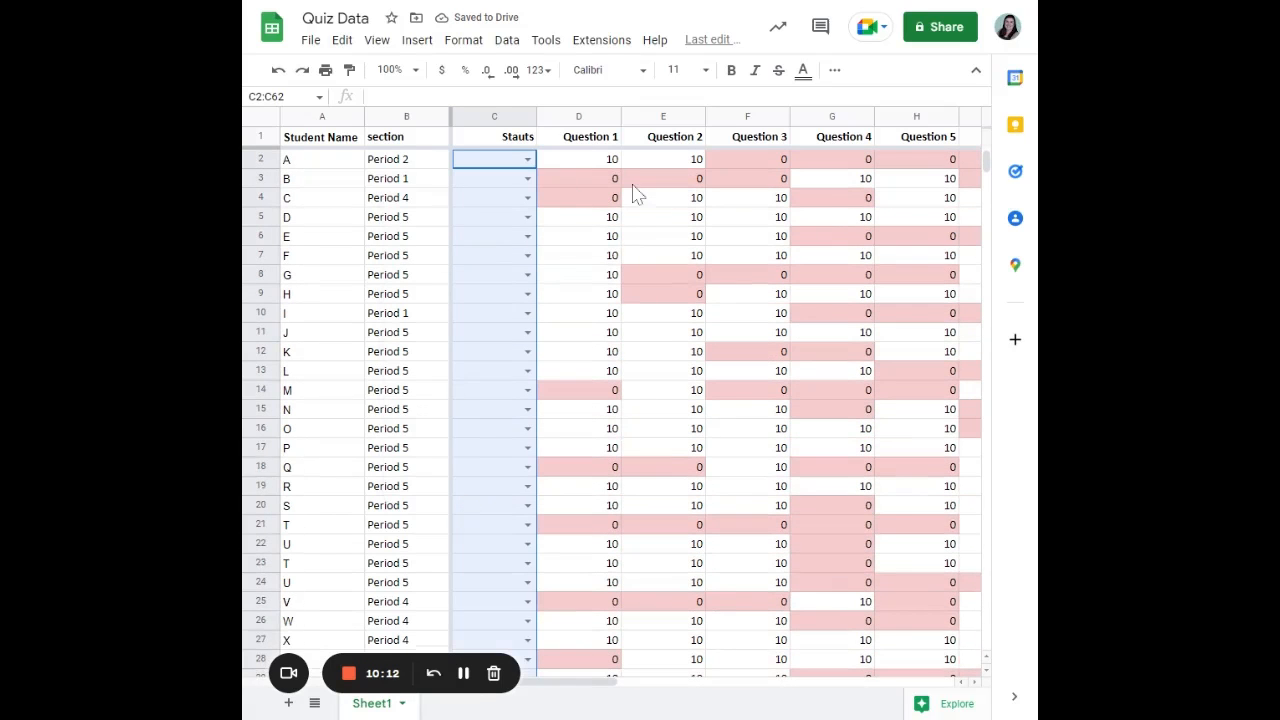
pyautogui.click(586, 278)
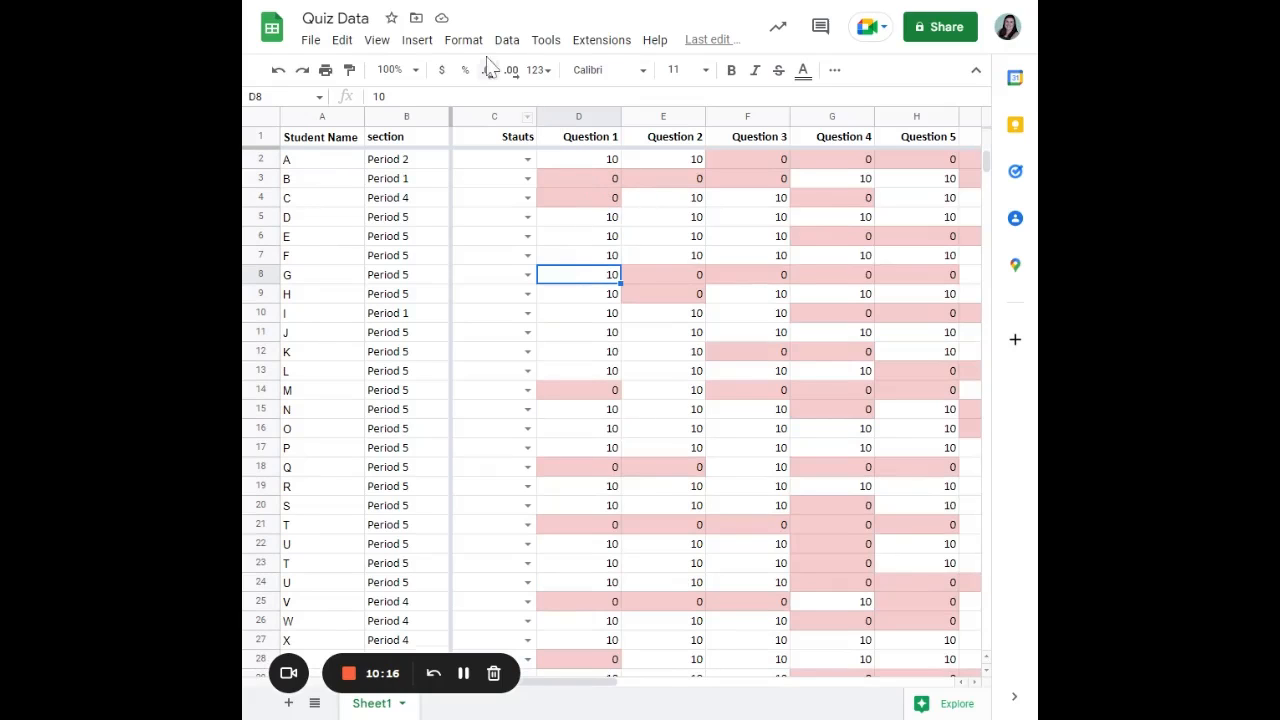
# Step: Apply the saved Test Filter view to the quiz data sheet
pyautogui.click(463, 40)
pyautogui.moveTo(506, 40)
pyautogui.moveTo(565, 166)
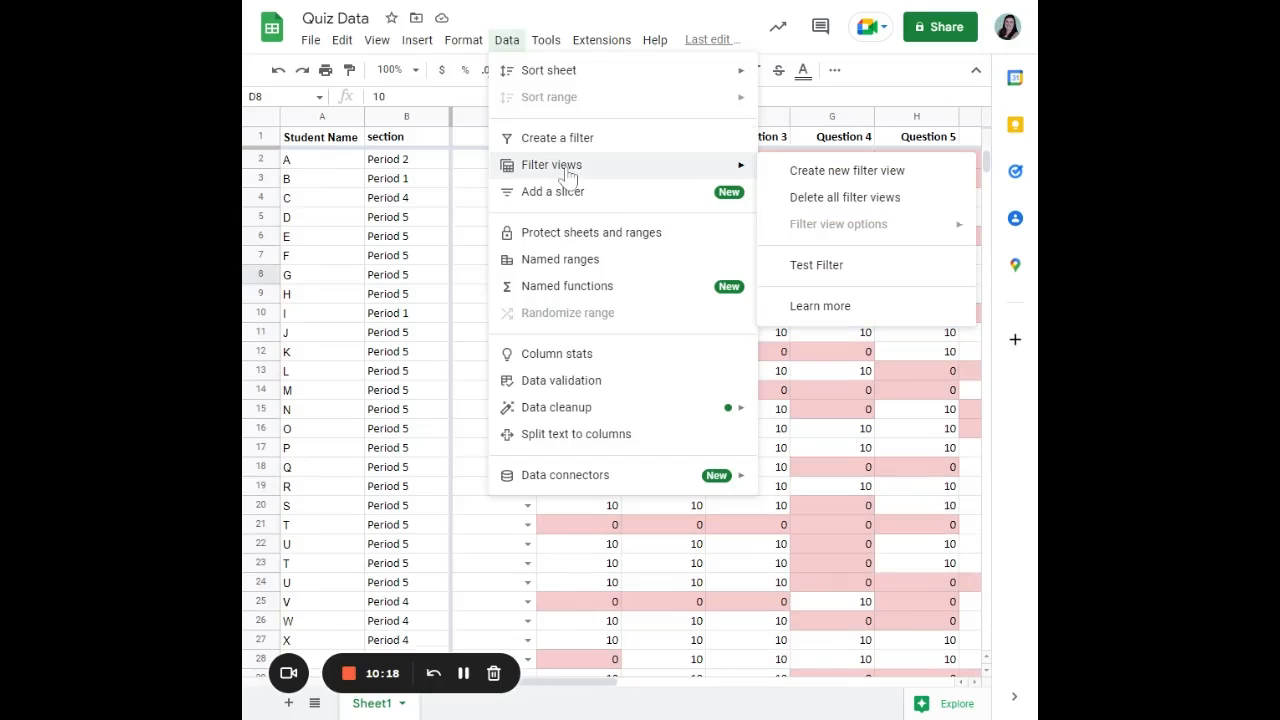
pyautogui.click(817, 266)
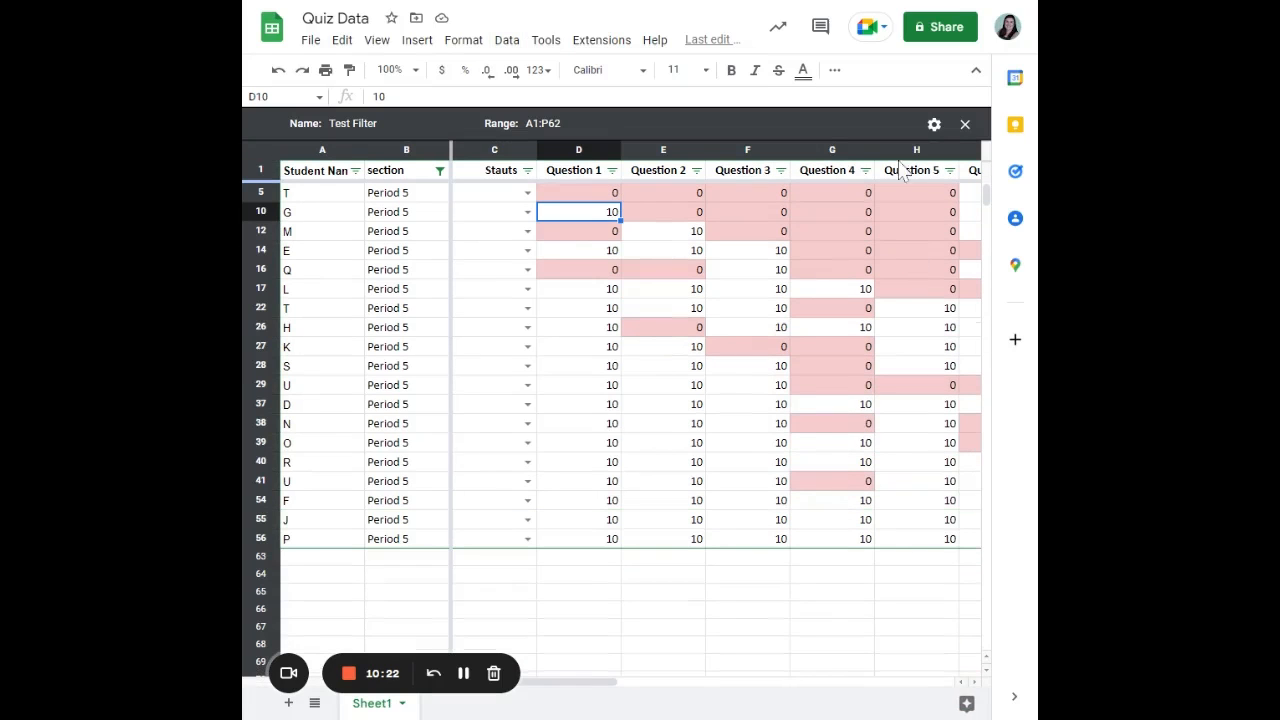
pyautogui.moveTo(640, 682)
pyautogui.mouseDown()
pyautogui.moveTo(965, 707)
pyautogui.moveTo(623, 686)
pyautogui.mouseUp()
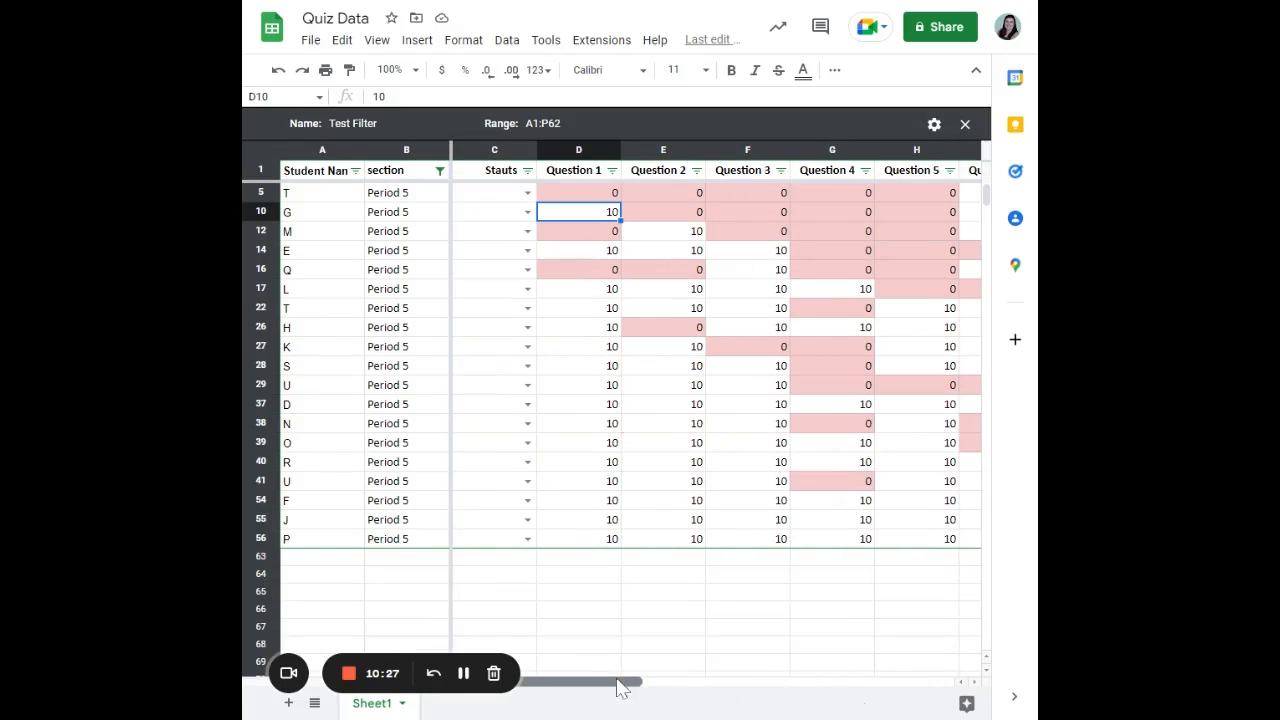
# Step: Set the status of the first six filtered Period 5 students, rows 5 through 17, to Tutorials
pyautogui.click(527, 192)
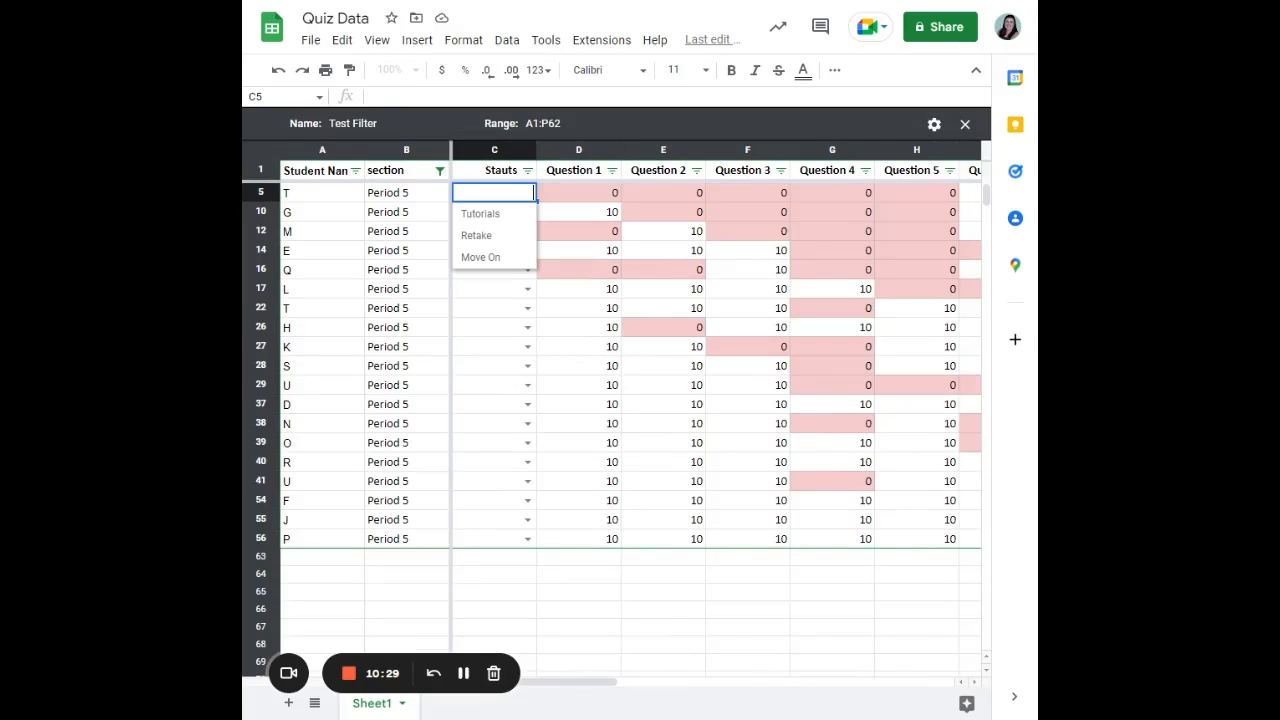
pyautogui.click(520, 214)
pyautogui.click(524, 212)
pyautogui.click(522, 236)
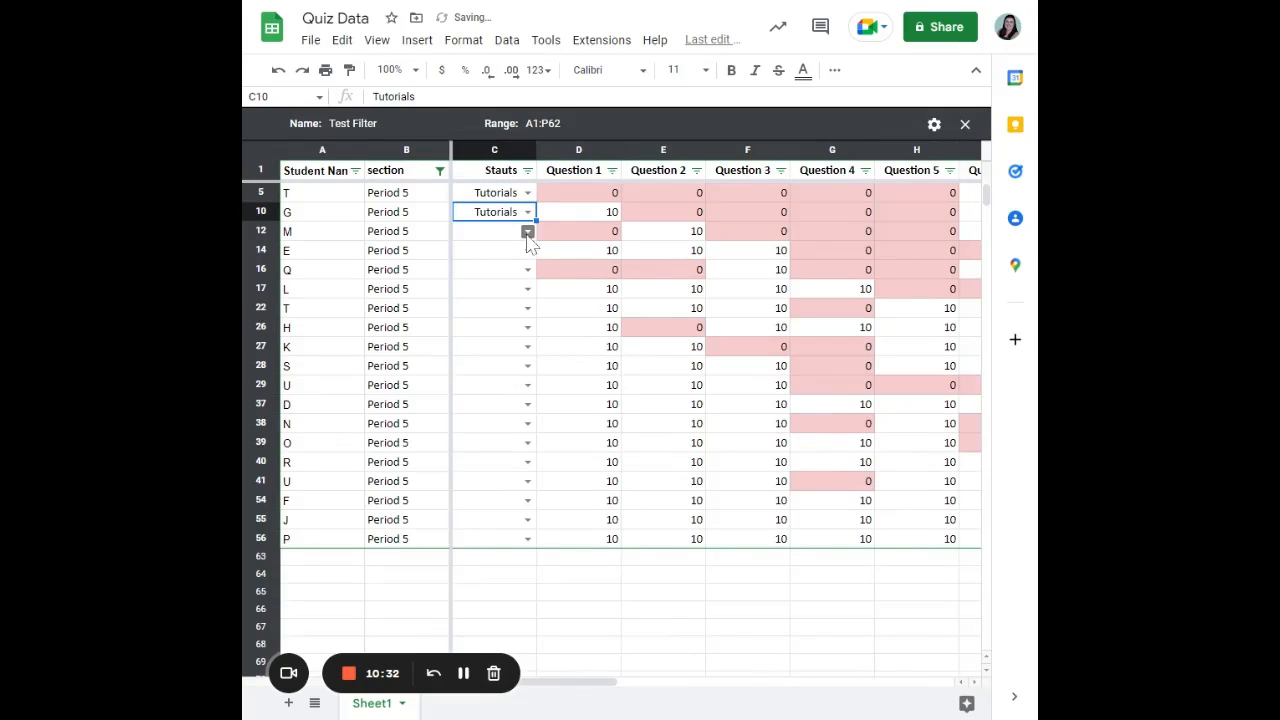
pyautogui.click(526, 234)
pyautogui.click(525, 252)
pyautogui.click(524, 250)
pyautogui.click(516, 274)
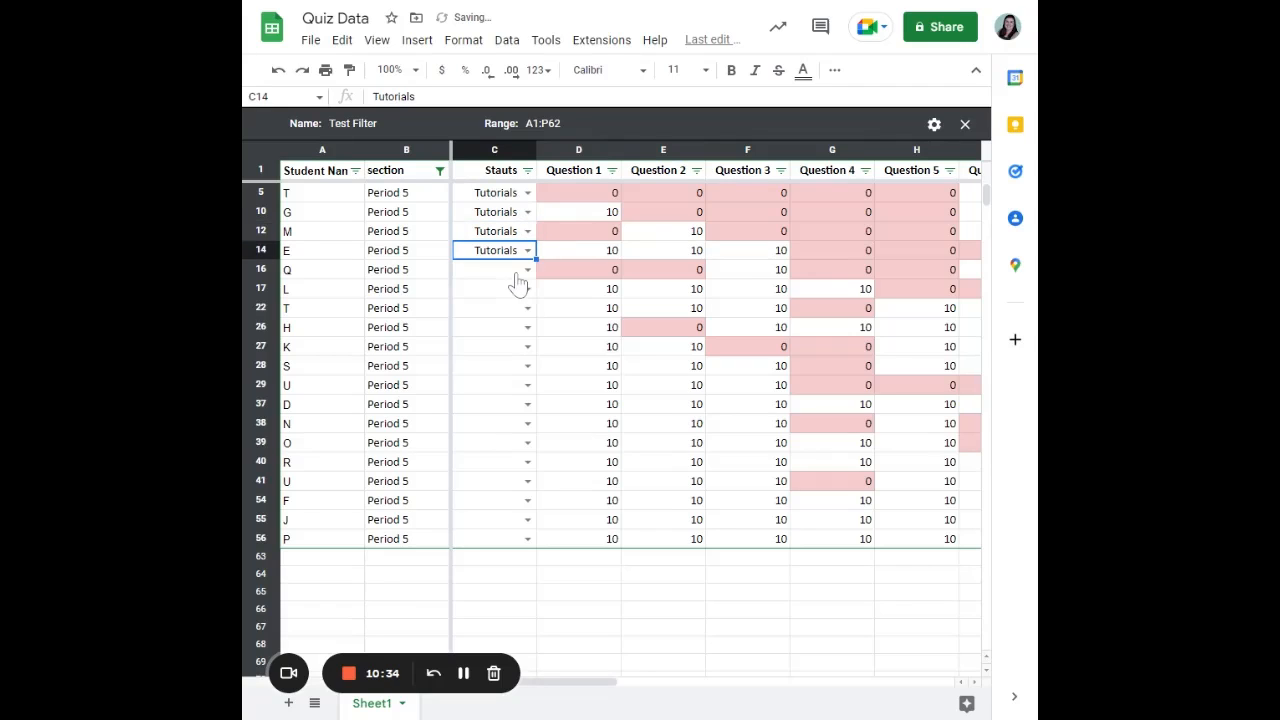
pyautogui.click(526, 270)
pyautogui.click(520, 292)
pyautogui.click(527, 292)
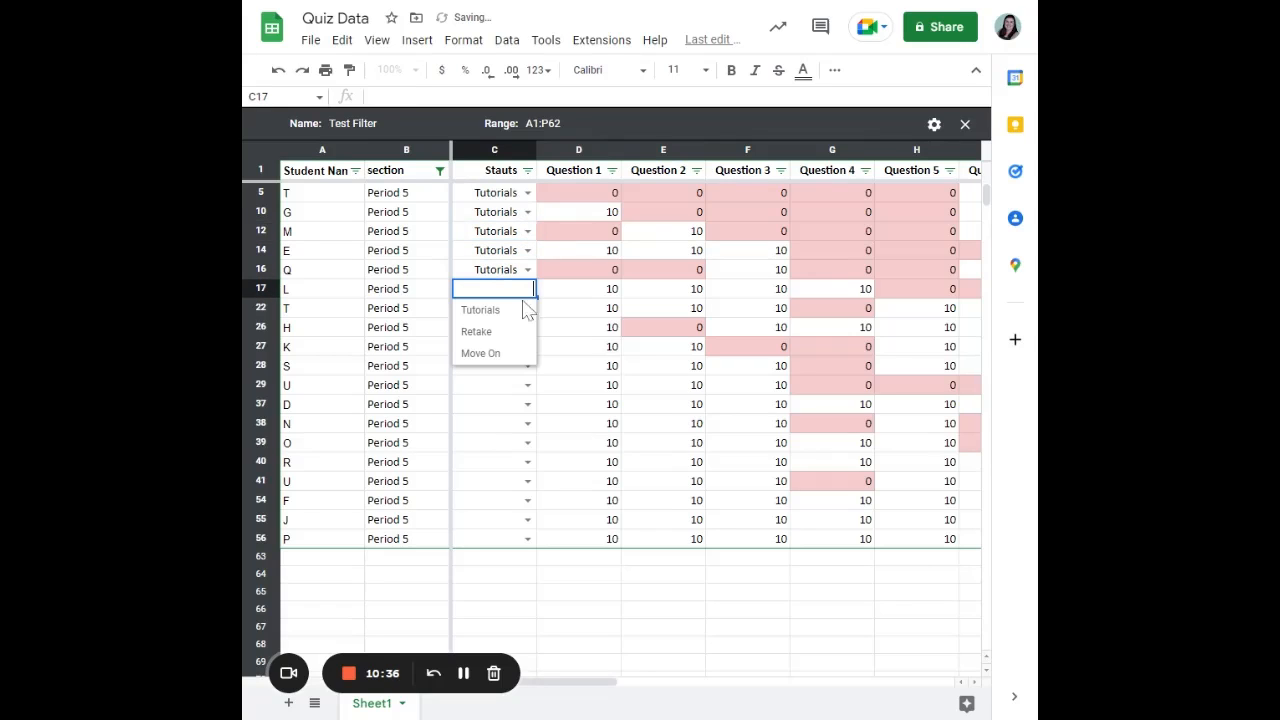
pyautogui.click(520, 313)
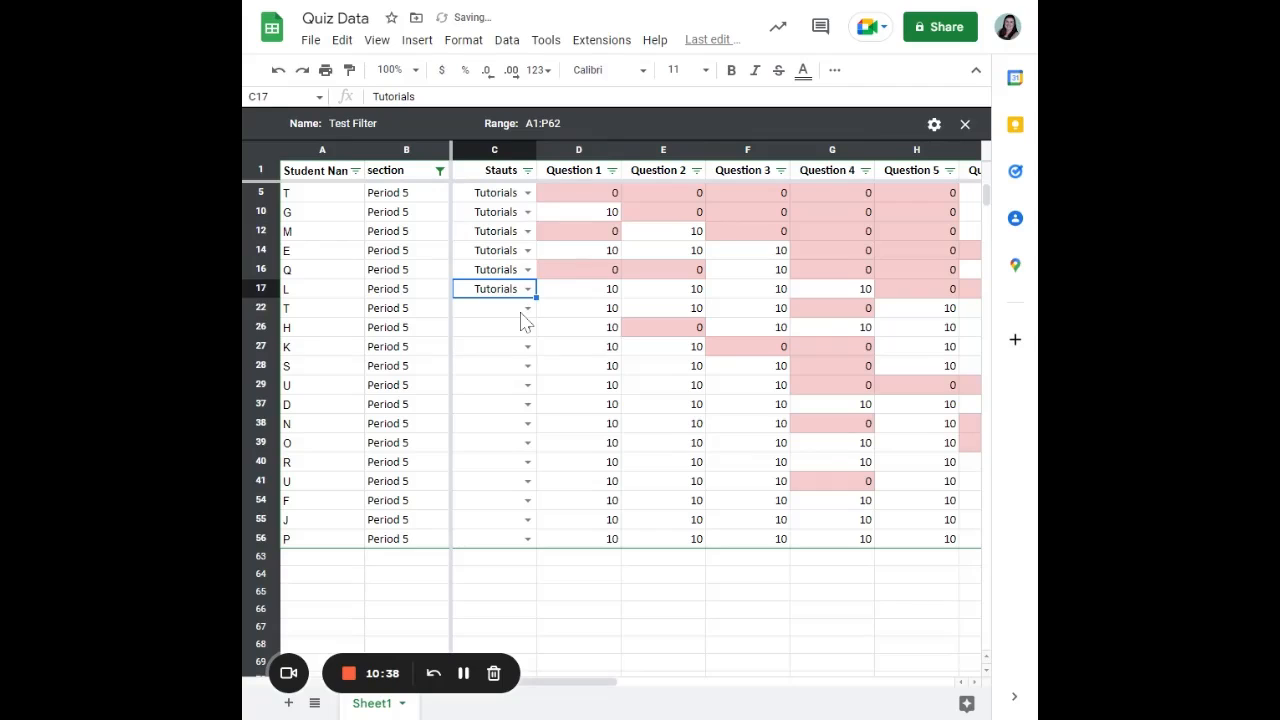
# Step: Set the status in rows 22 and 26 to Move On and fill it down to the last filtered student in row 56
pyautogui.click(527, 308)
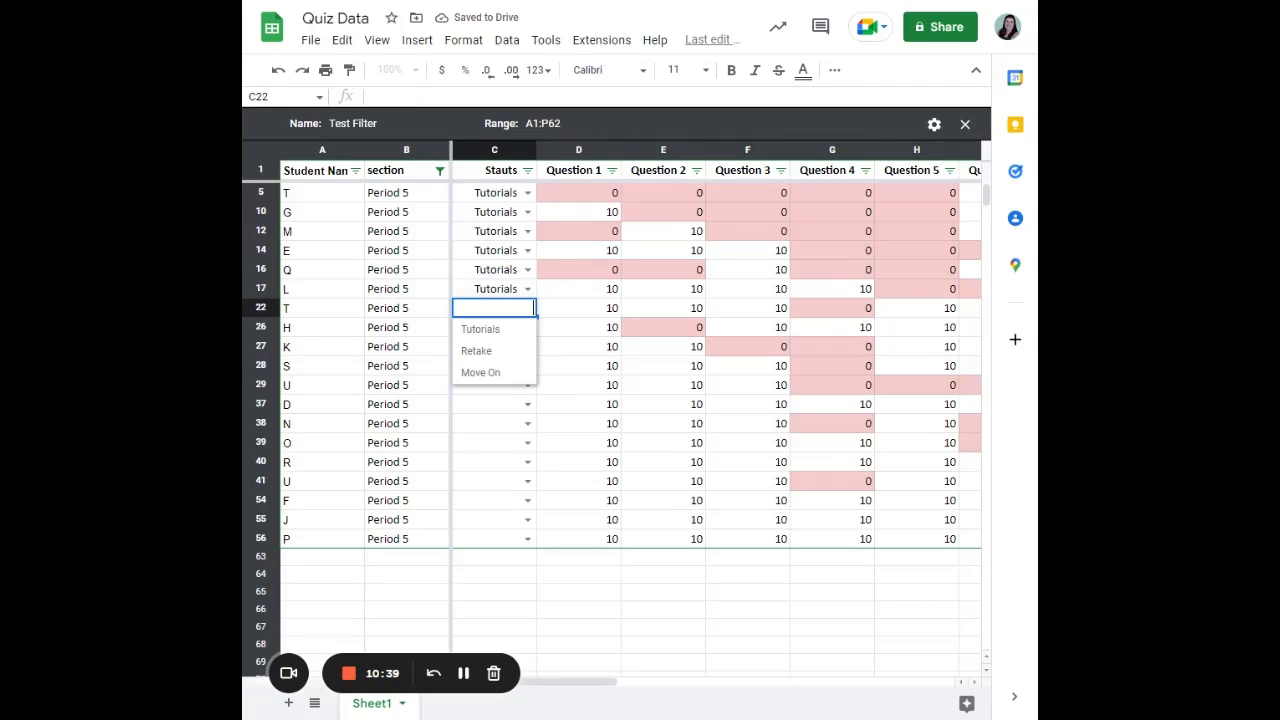
pyautogui.click(506, 372)
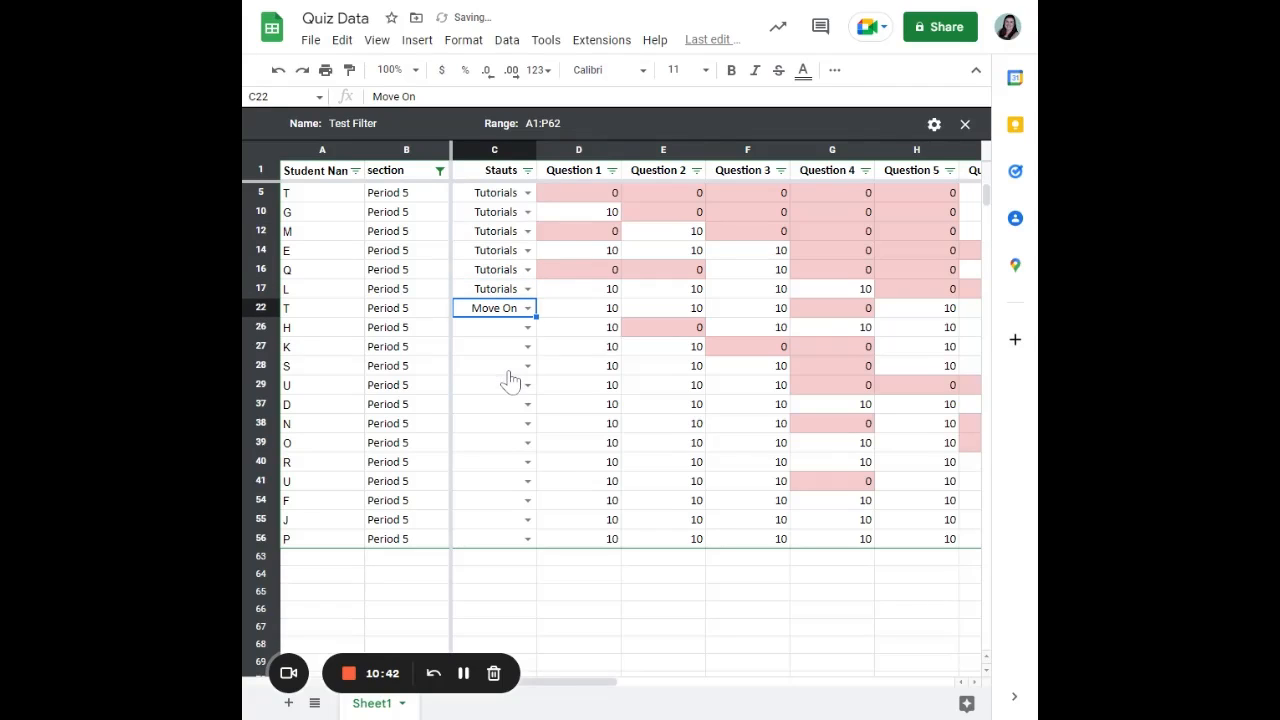
pyautogui.click(527, 328)
pyautogui.click(513, 388)
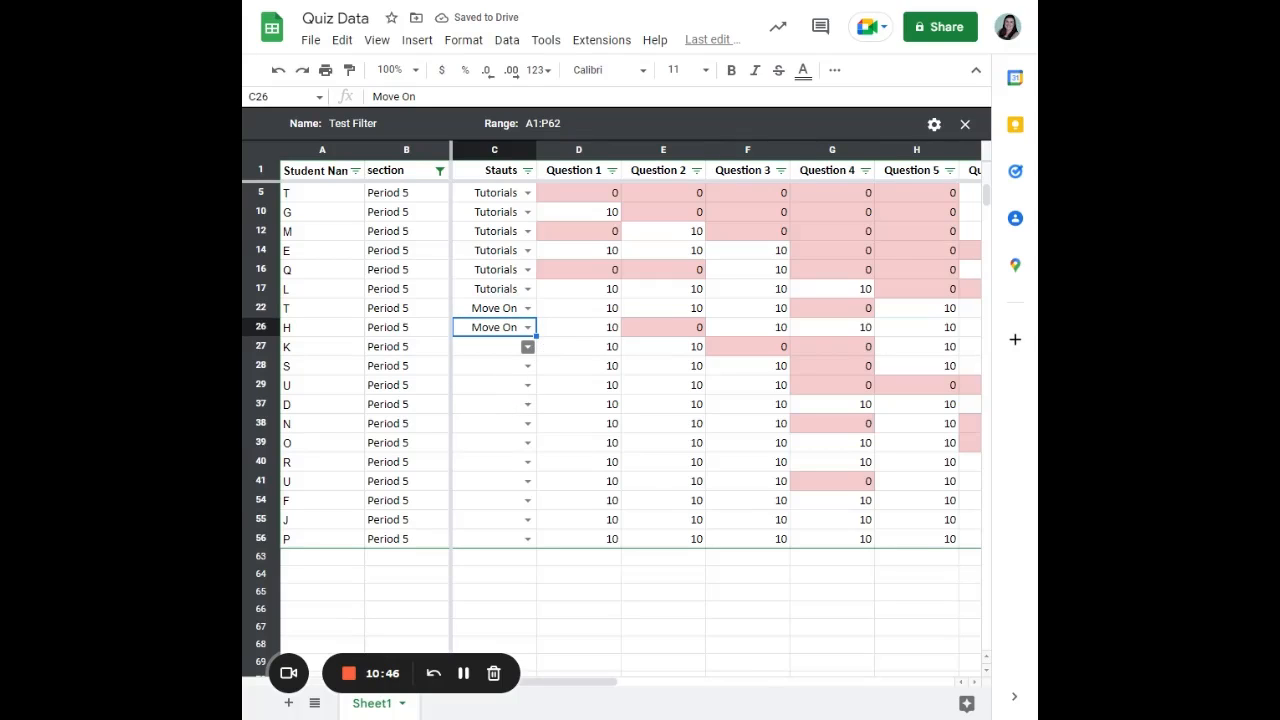
pyautogui.moveTo(528, 348); pyautogui.dragTo(525, 540)
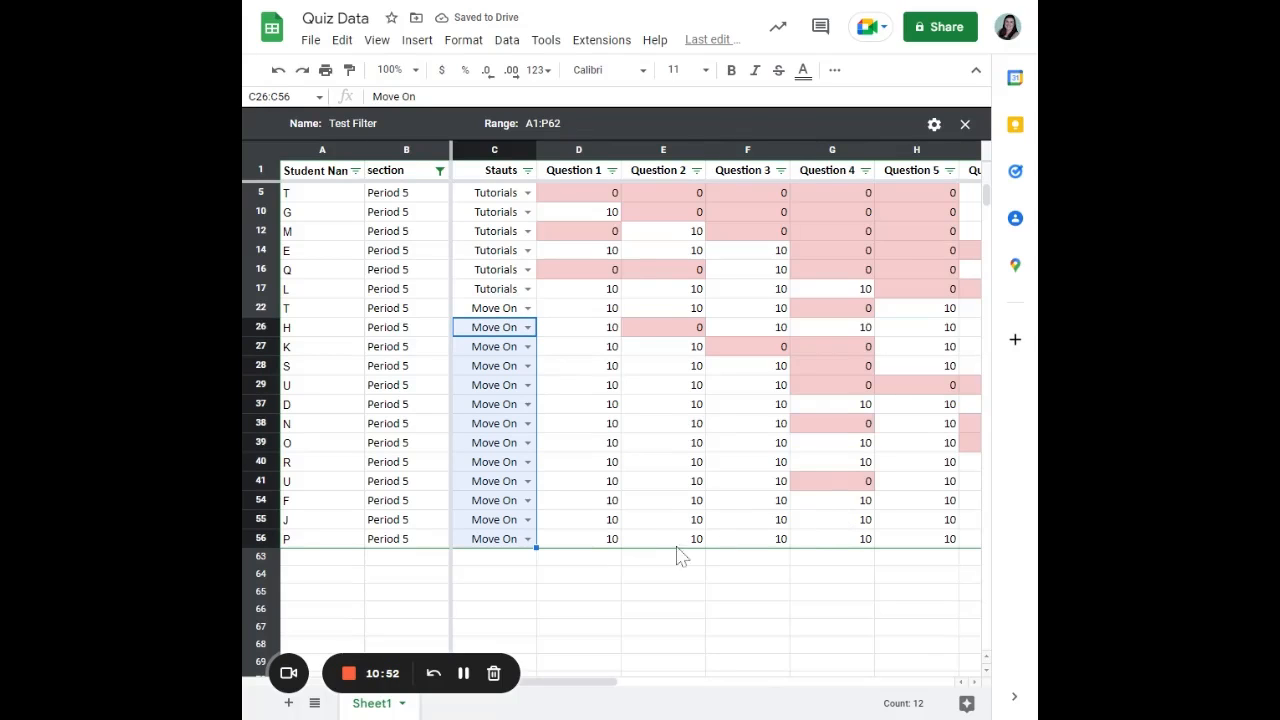
pyautogui.click(600, 450)
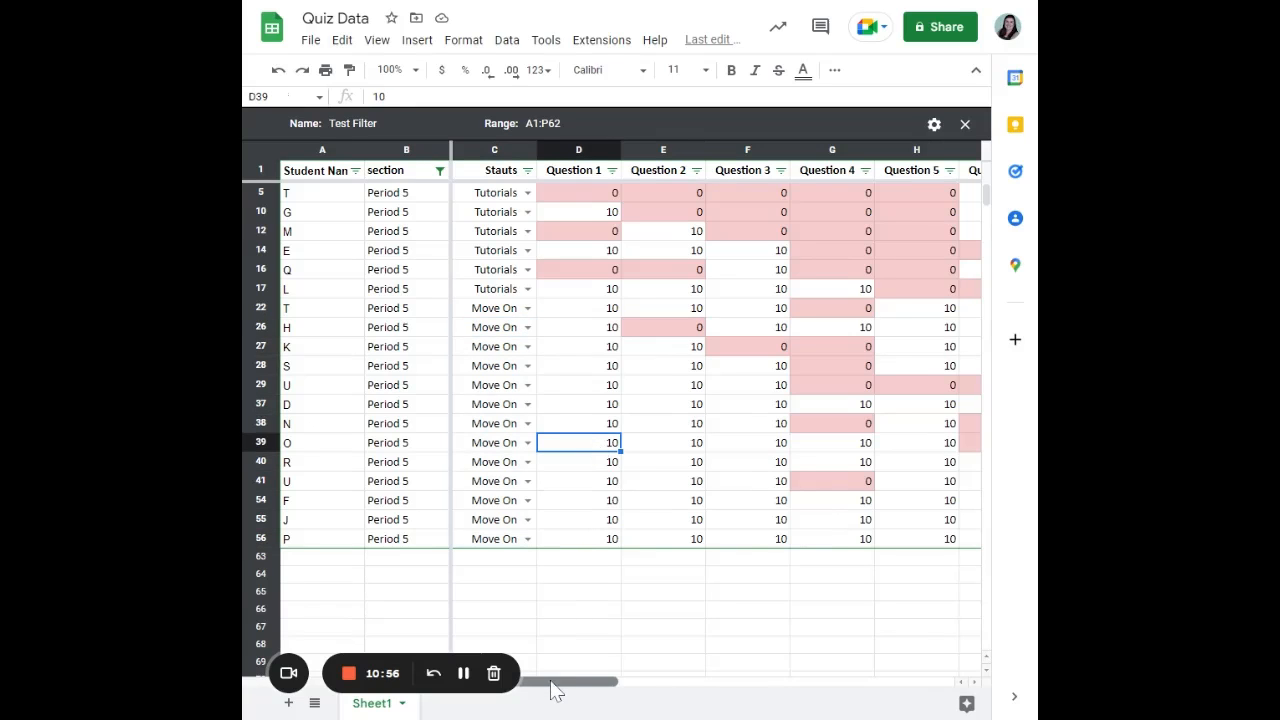
pyautogui.moveTo(557, 684); pyautogui.dragTo(429, 676)
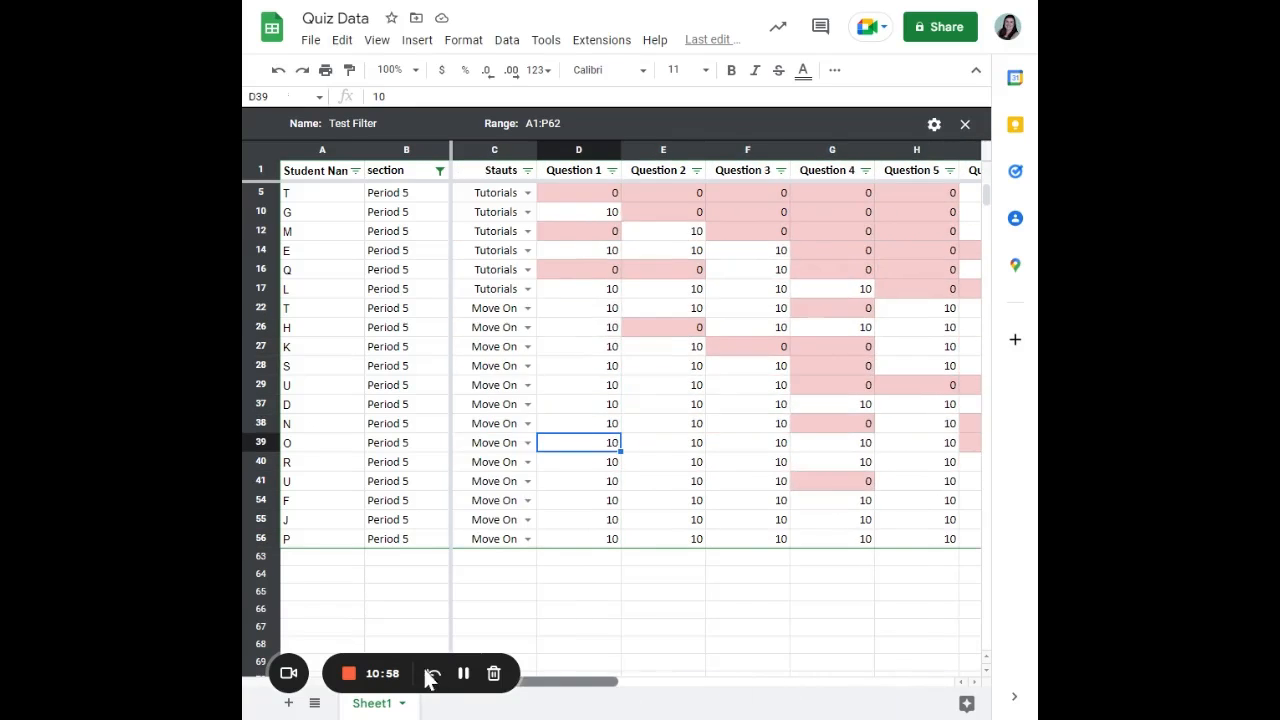